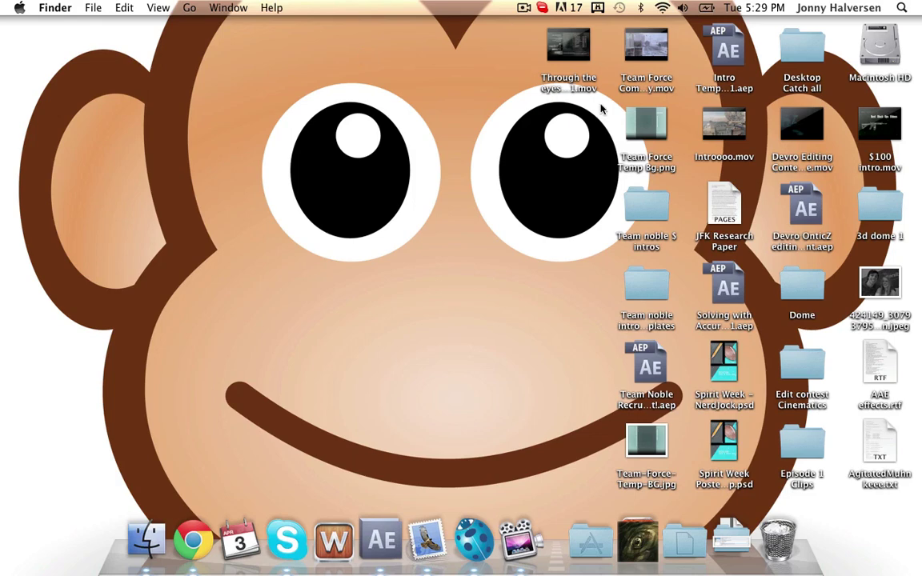
Preview the Introoooo.mov clip on the desktop
click(729, 140)
key(space)
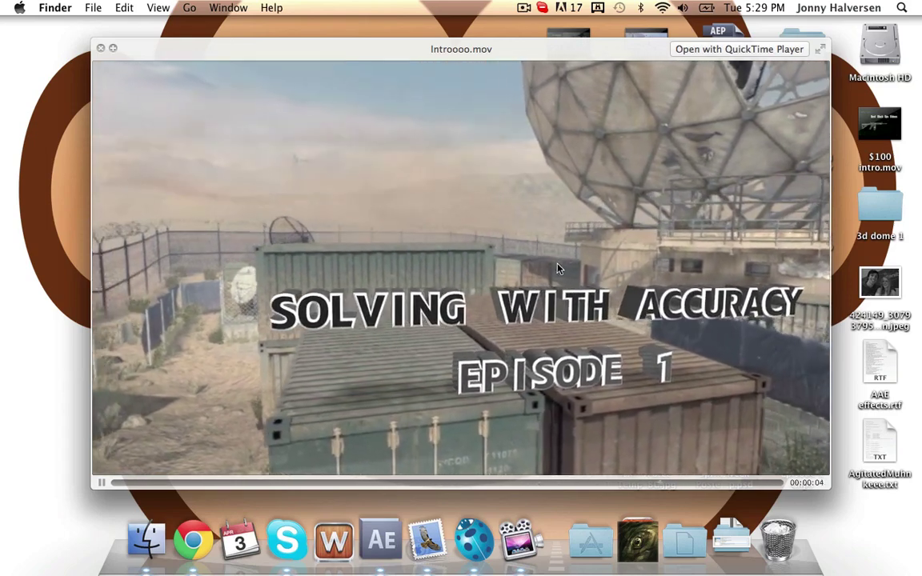
key(space)
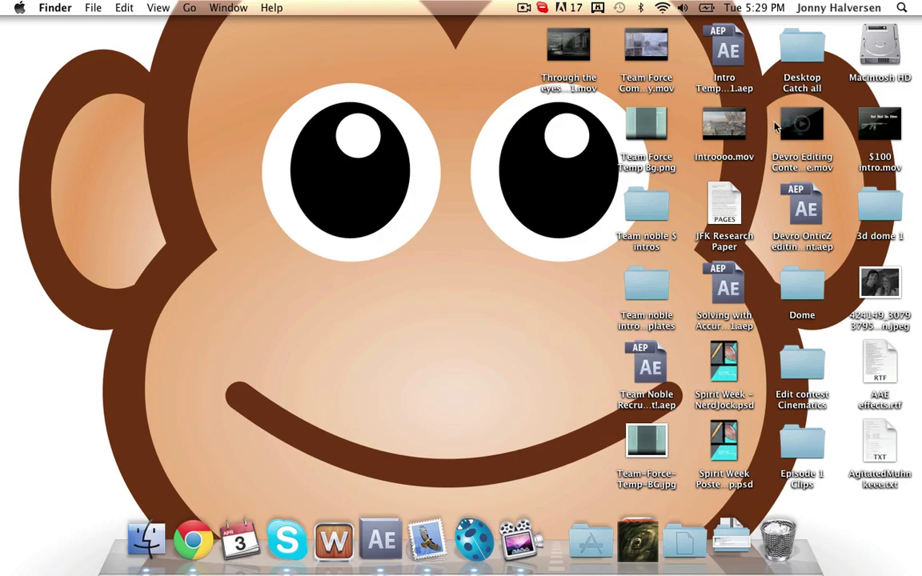
click(442, 277)
Check the 3d dome 1 folder in Finder, then return to After Effects
key(ctrl+Left)
key(ctrl+Right)
key(ctrl+Left)
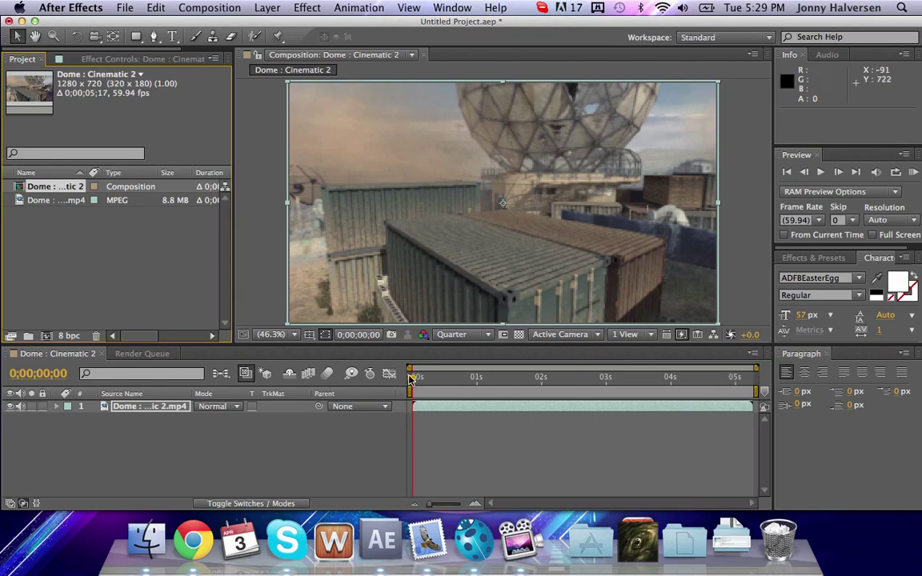
key(ctrl+Right)
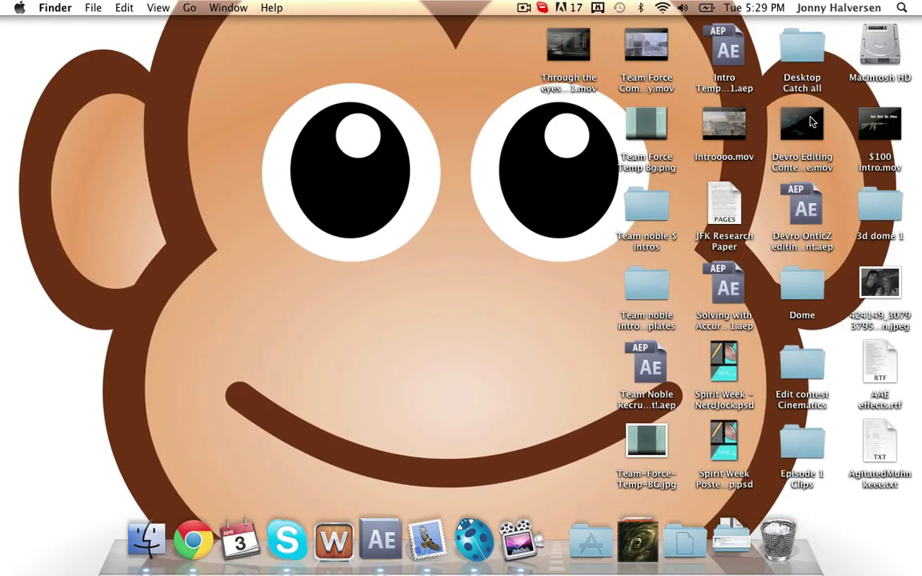
click(890, 197)
double_click(890, 197)
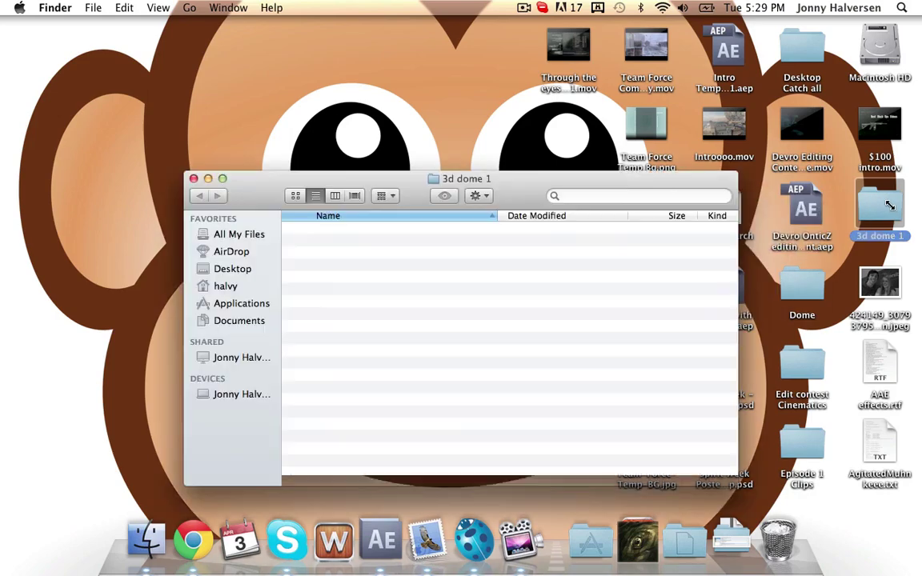
click(194, 179)
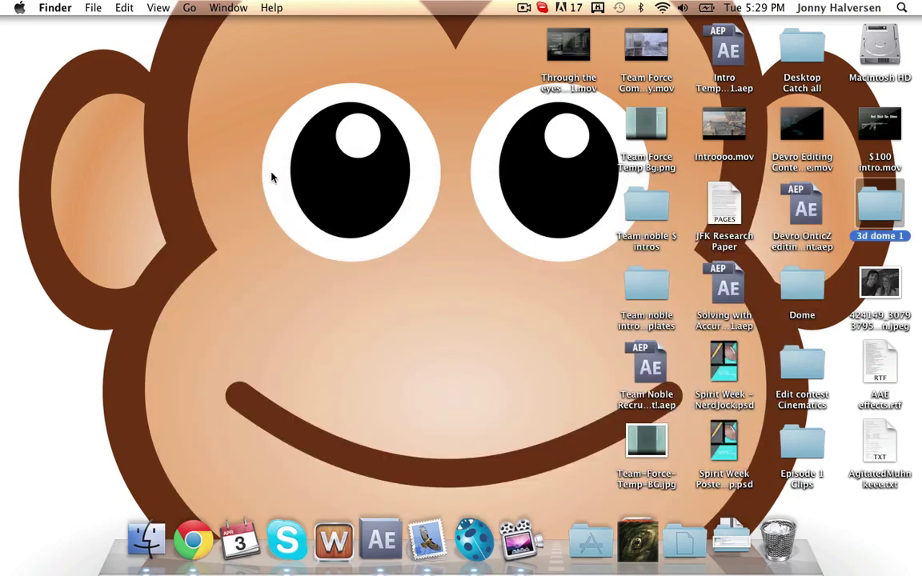
key(ctrl+Left)
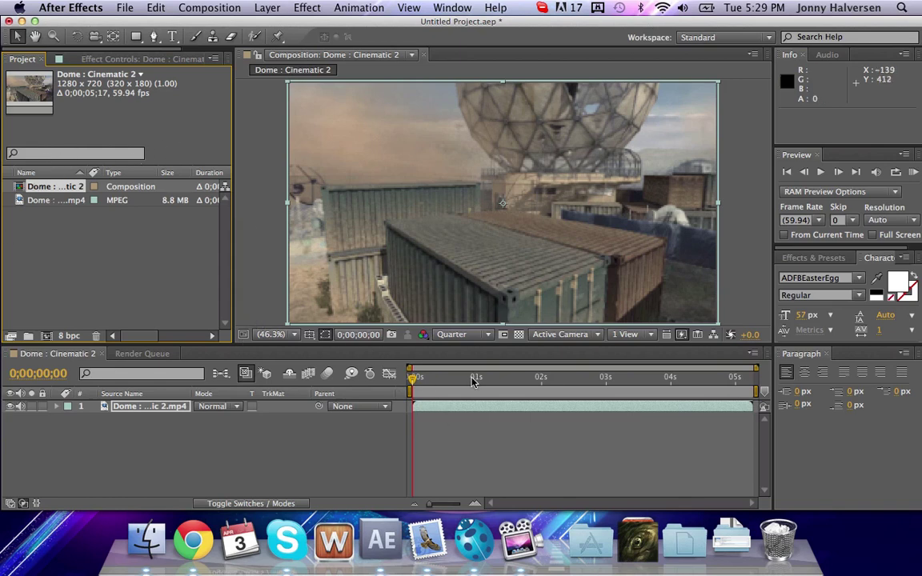
Add Dome : Cinematic 2 to the render queue with TIFF Sequence as the output format
click(197, 8)
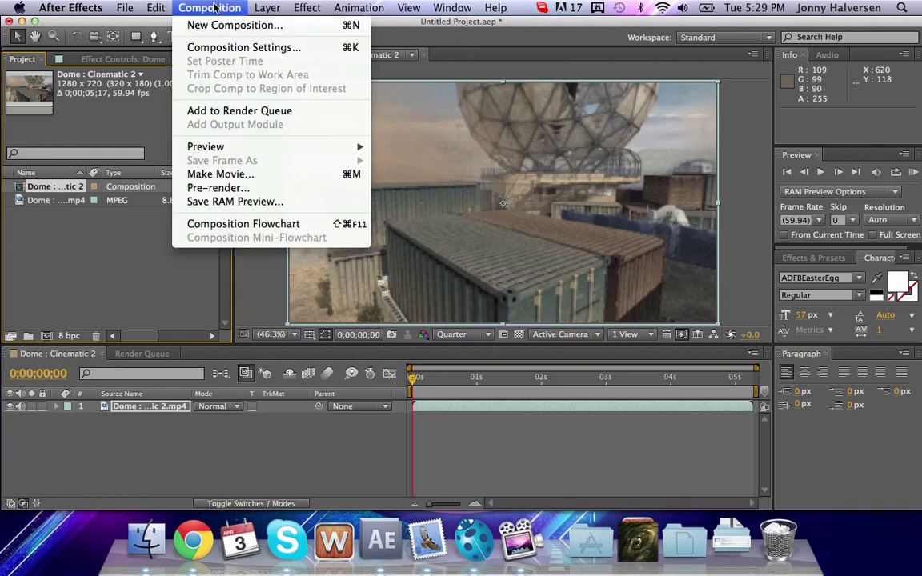
click(252, 112)
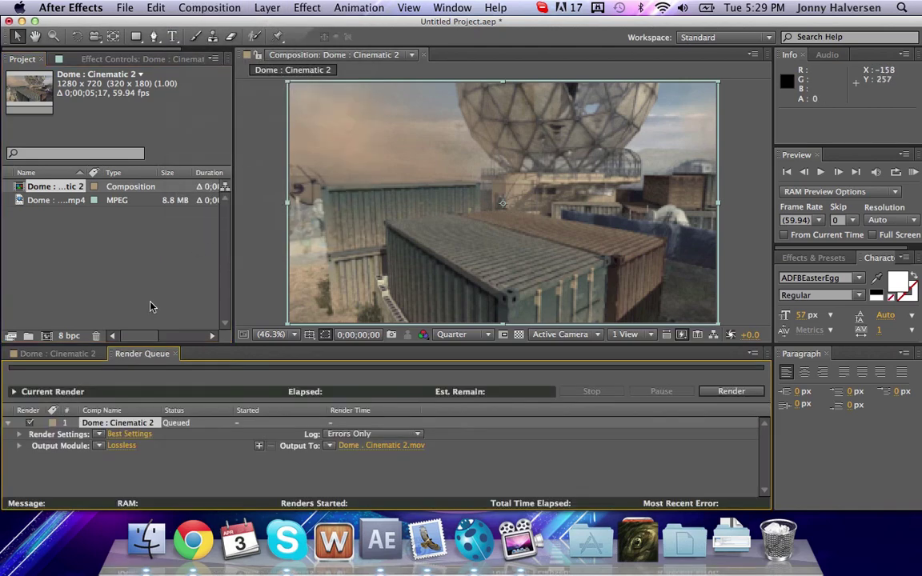
click(122, 446)
click(422, 99)
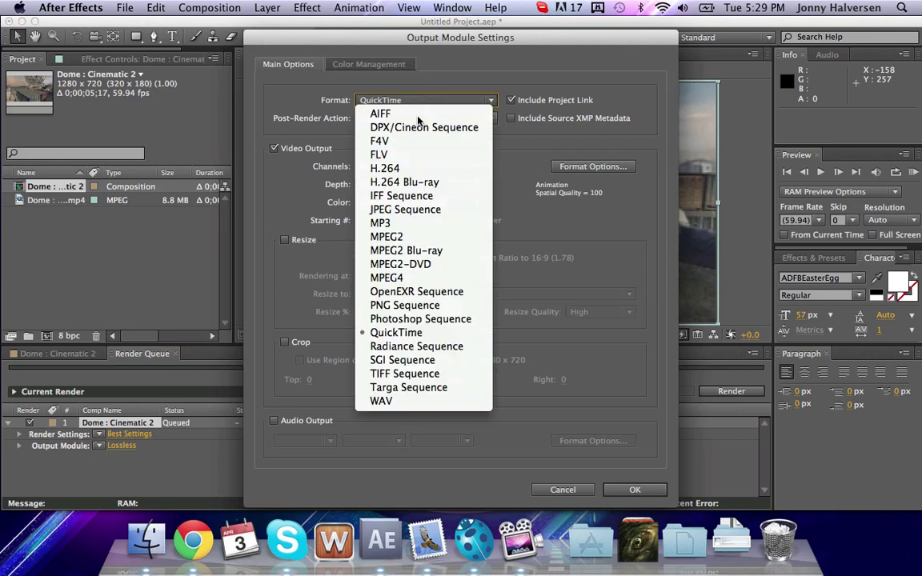
click(425, 377)
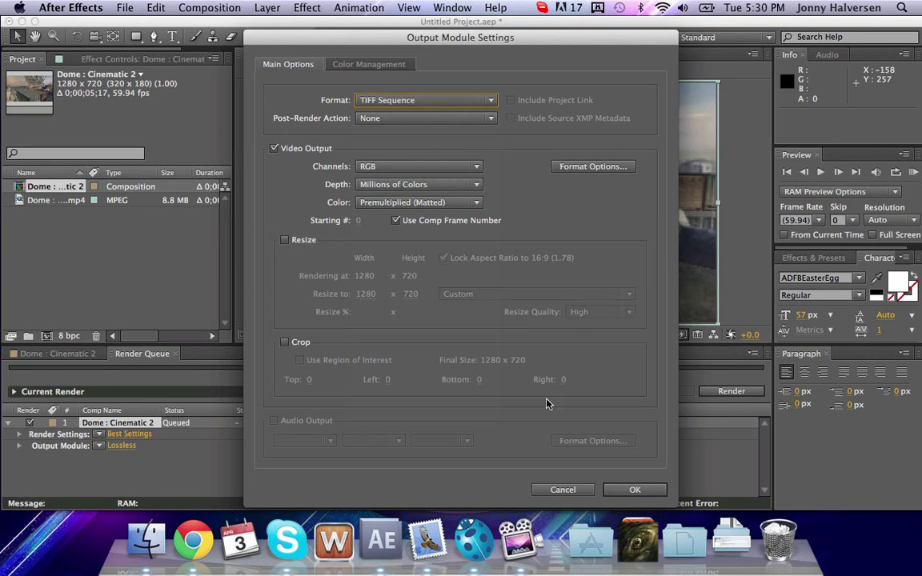
Name the output 'Dome Cine 2' in the 3d dome 1 folder and start the render
click(636, 490)
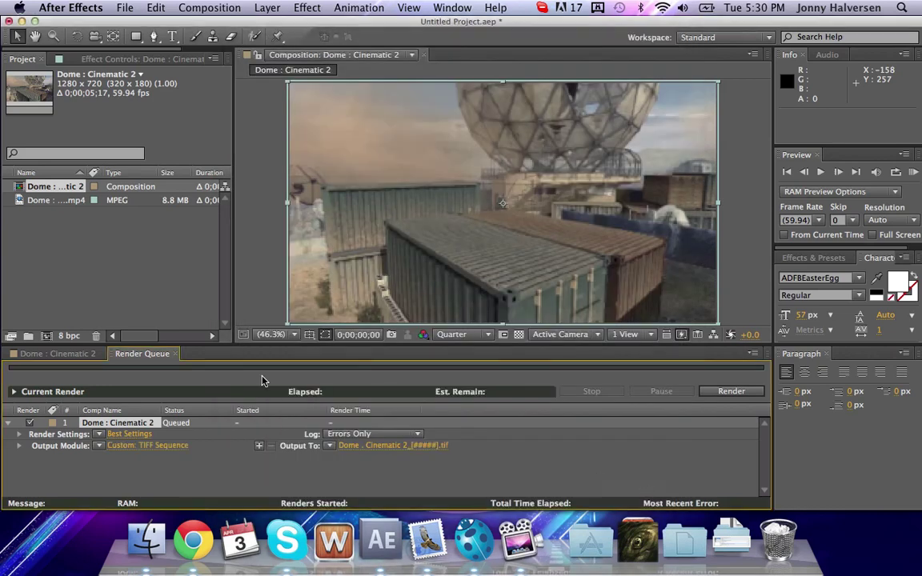
click(364, 446)
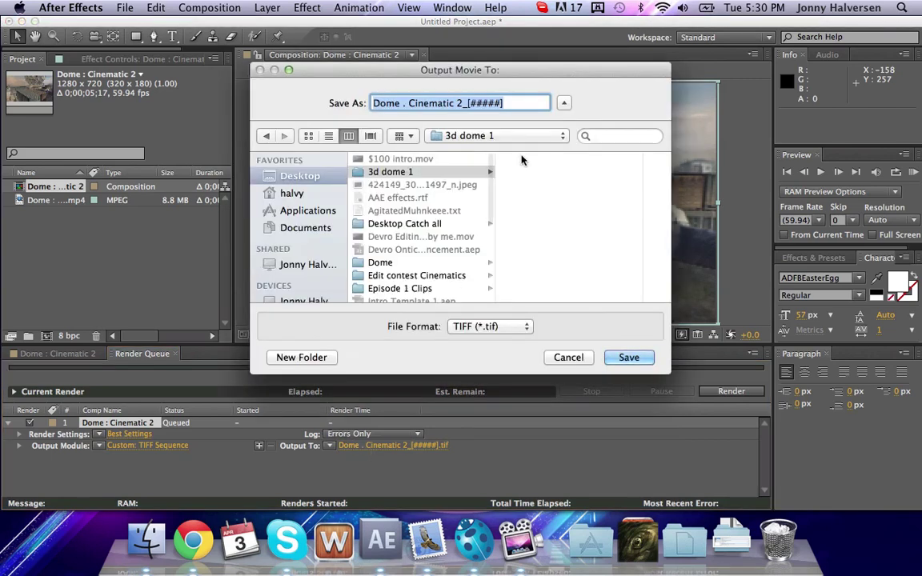
drag(463, 103, 291, 84)
text(Dome C)
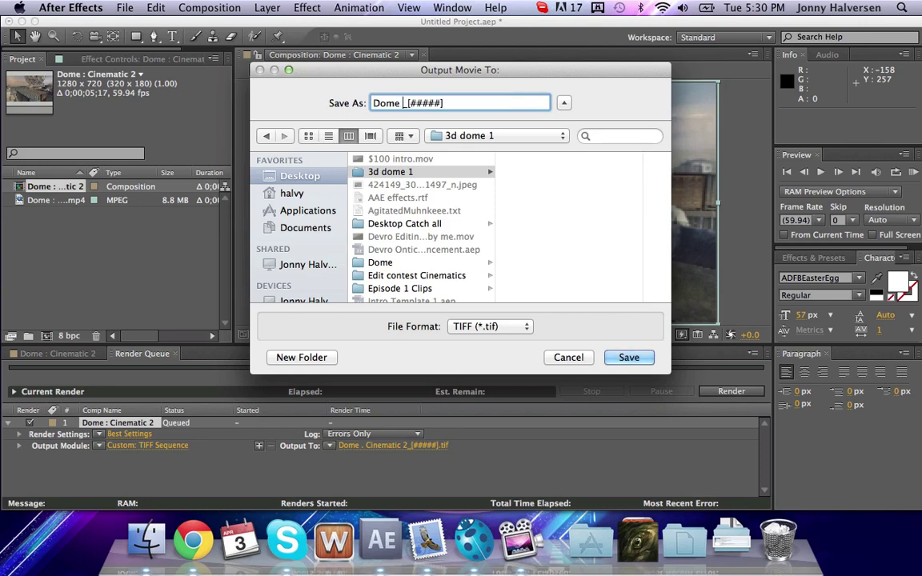
text(ine 2)
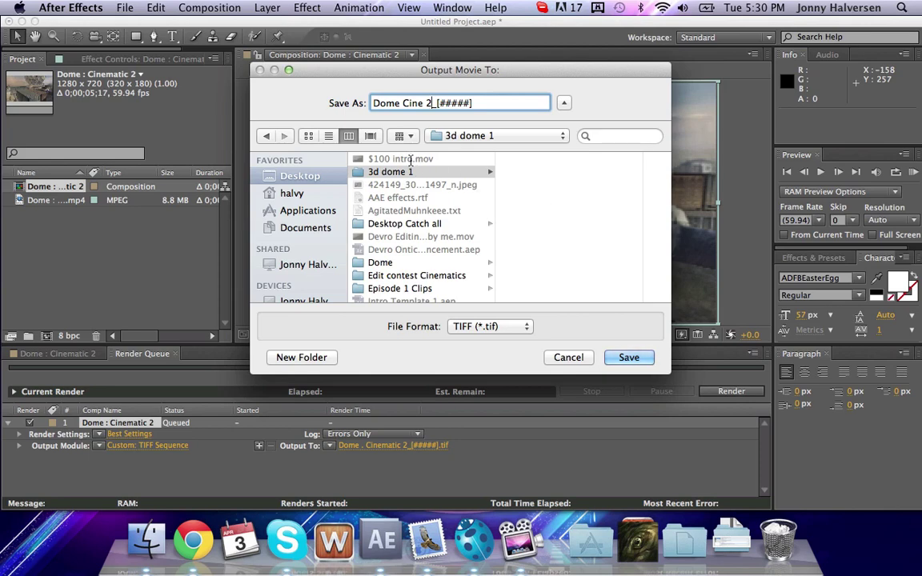
click(392, 172)
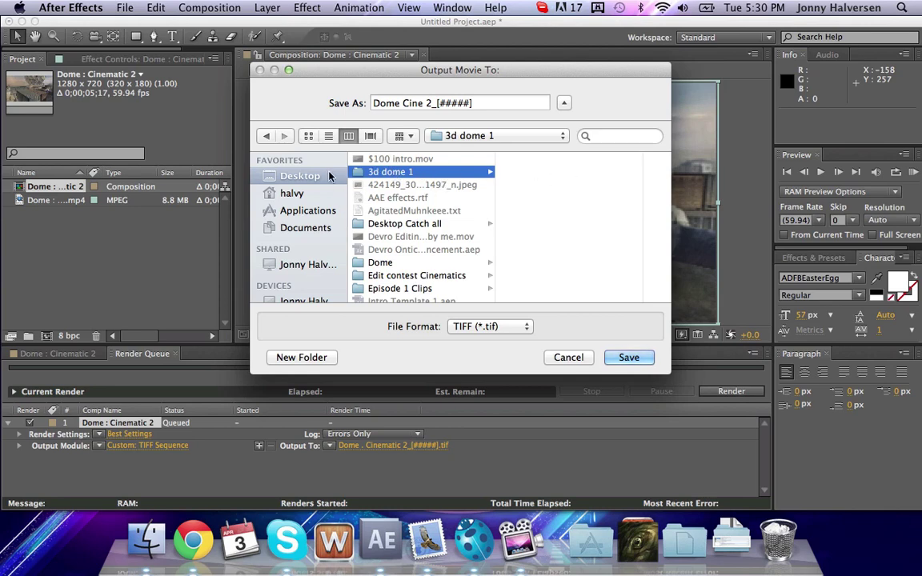
click(627, 357)
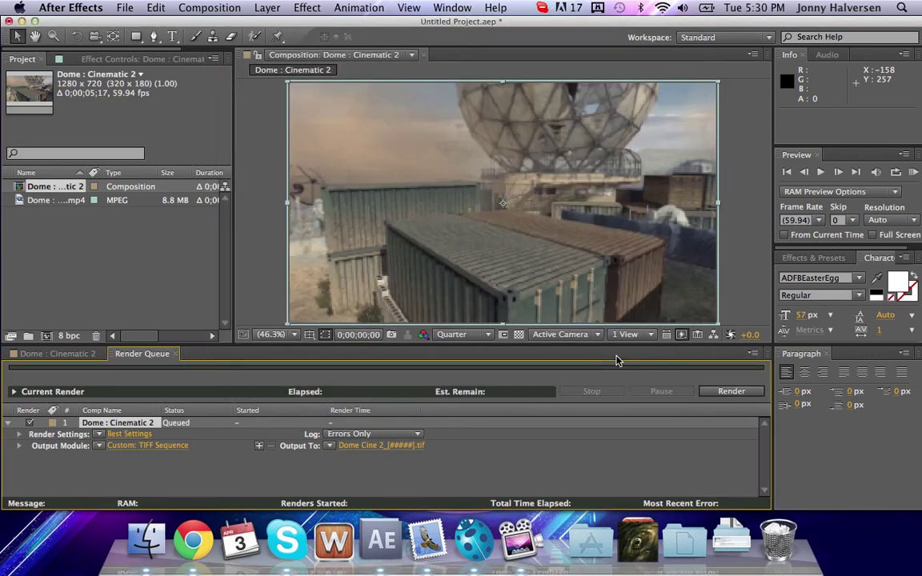
click(729, 391)
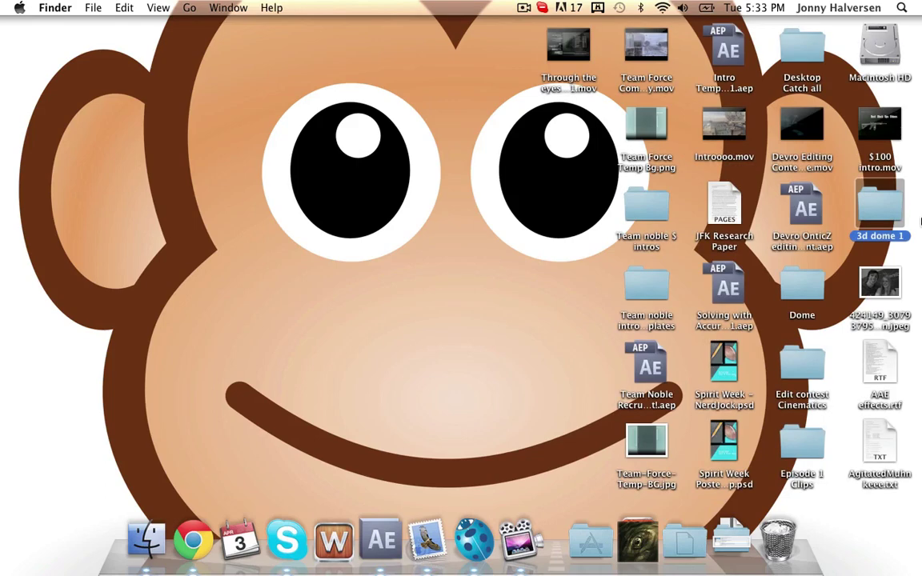
Open the 3d dome 1 folder, scroll through the Dome Cine 2 TIFF frames, and close it
double_click(872, 209)
scroll(355, 261, down, 3)
scroll(355, 261, down, 15)
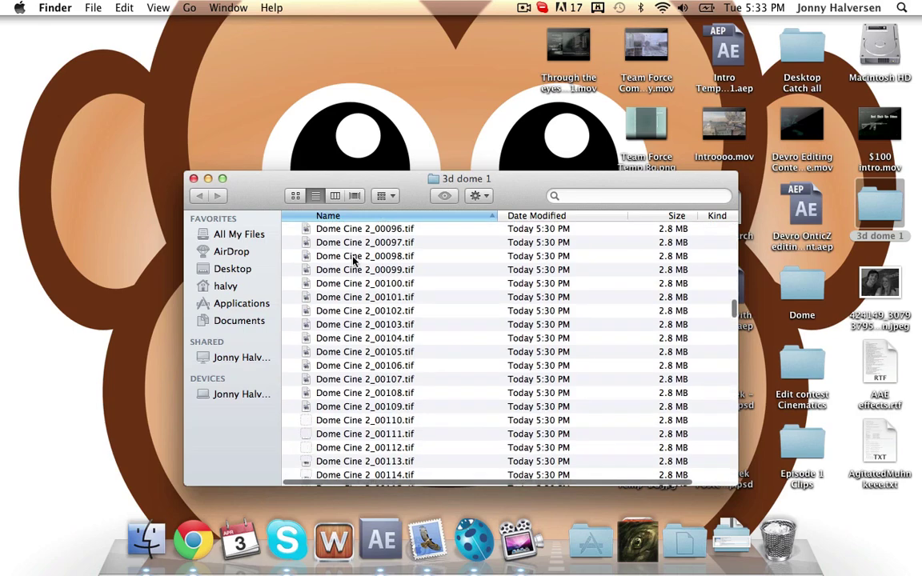
scroll(353, 261, down, 1)
scroll(353, 261, up, 20)
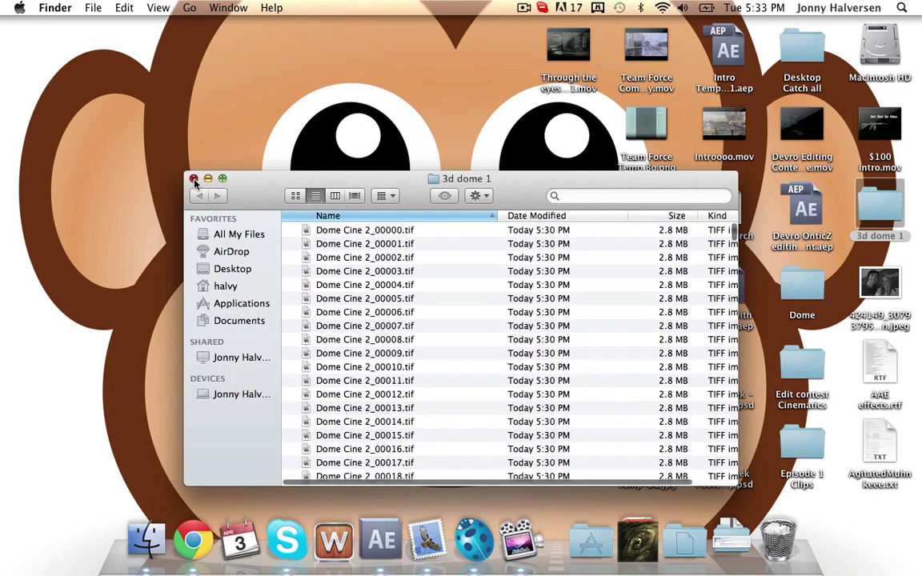
click(193, 179)
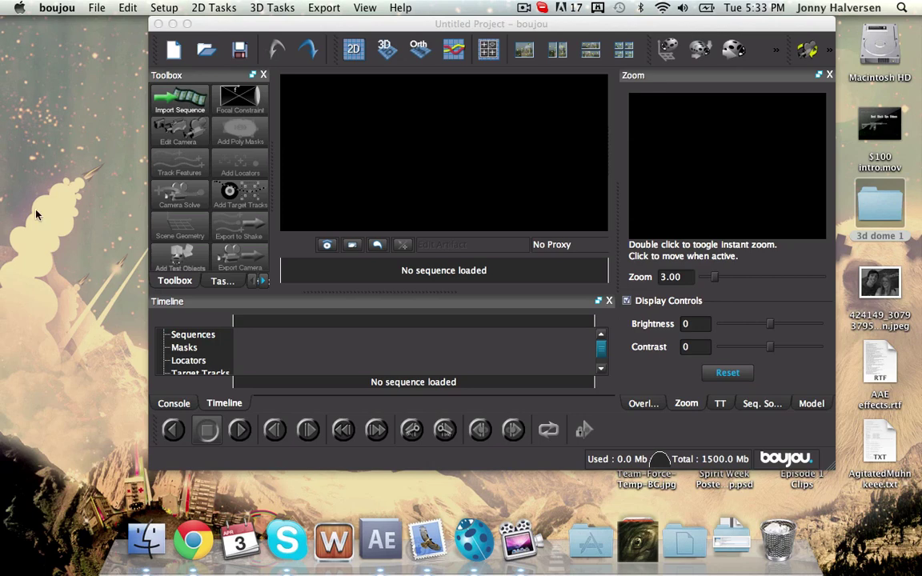
Import the Dome Cine 2 image sequence from the Desktop's 3d dome 1 folder
drag(172, 172, 158, 172)
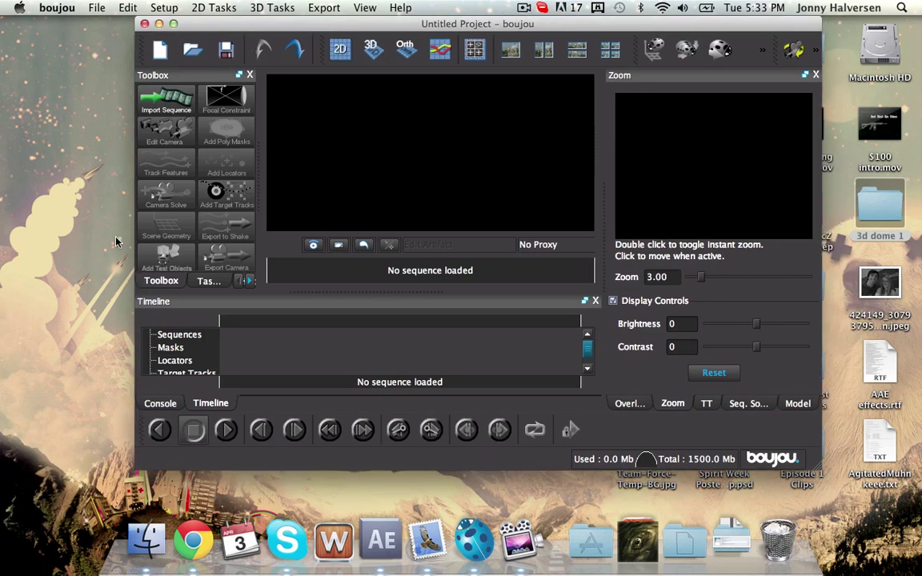
click(171, 101)
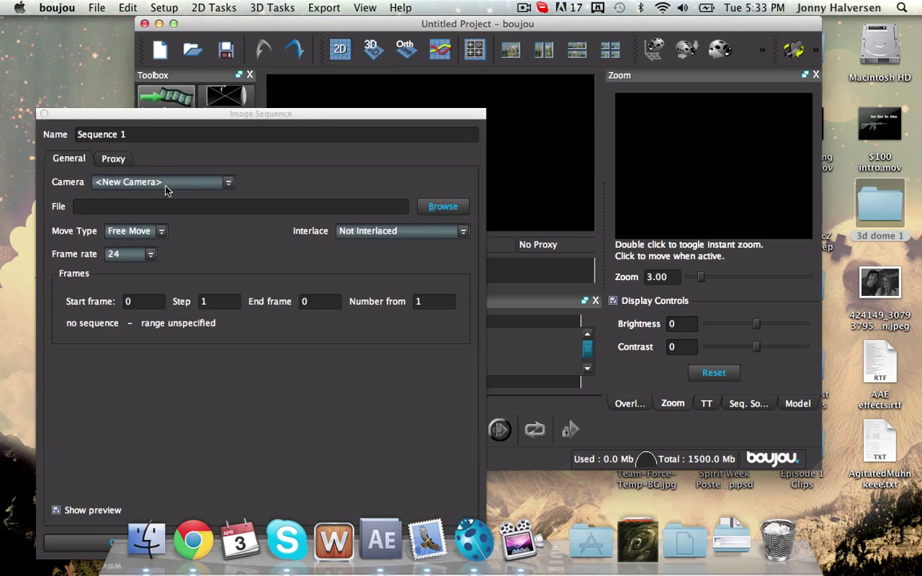
click(442, 207)
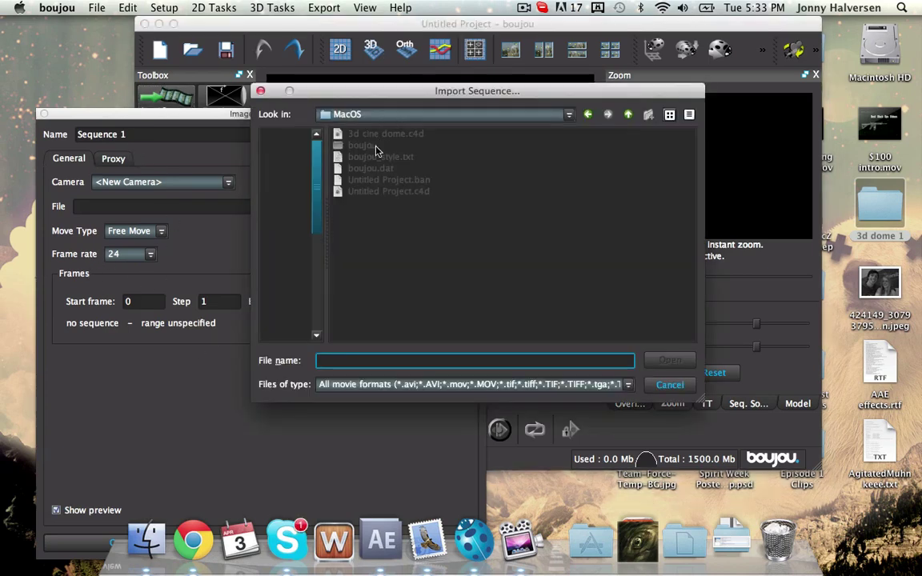
click(297, 155)
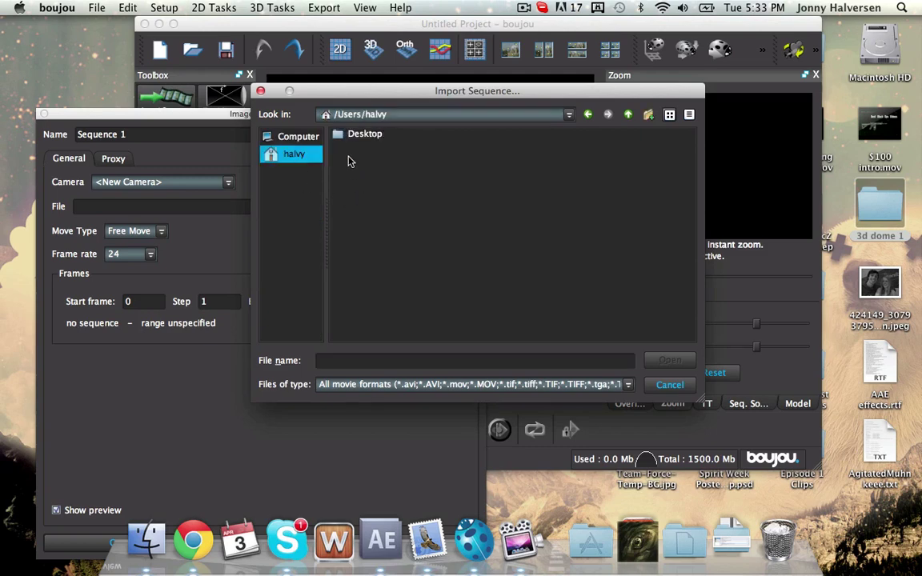
click(364, 147)
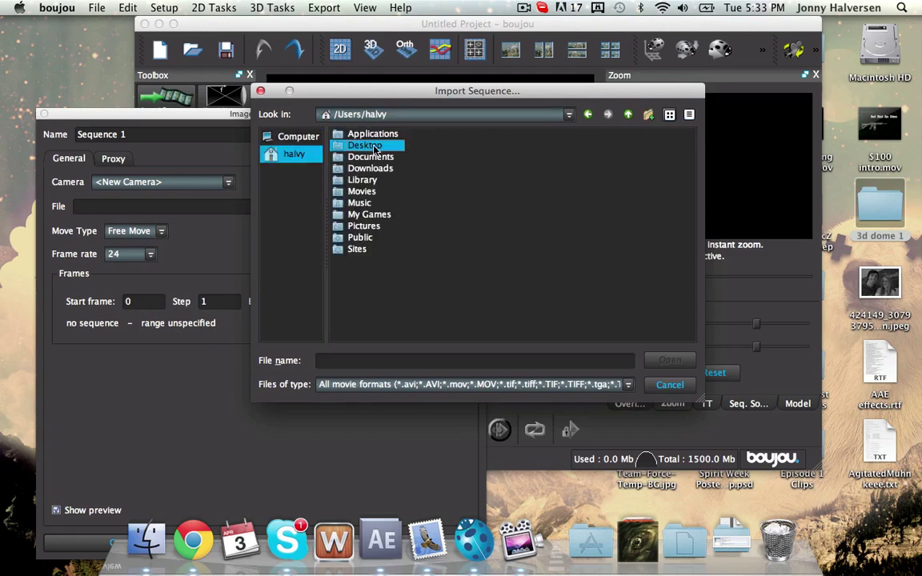
double_click(364, 147)
click(375, 148)
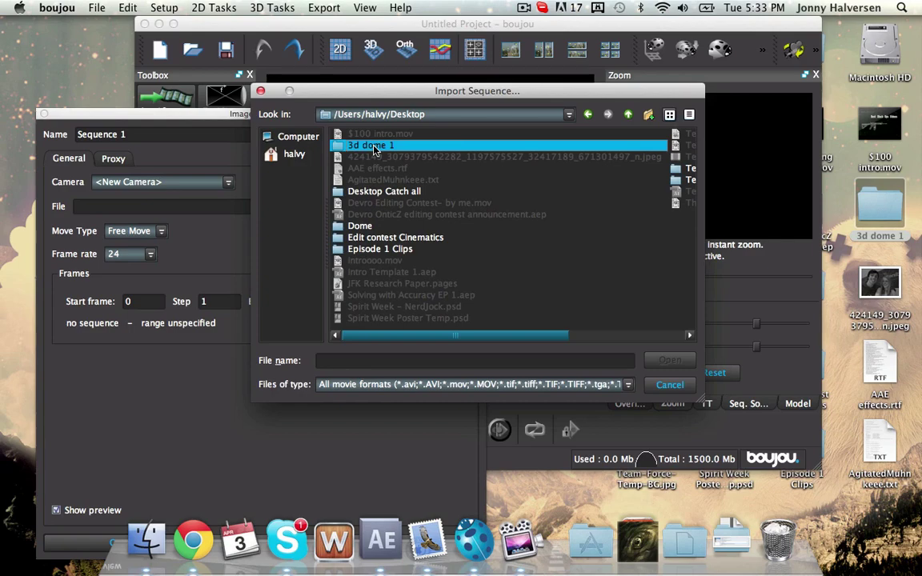
double_click(374, 148)
click(375, 148)
double_click(375, 148)
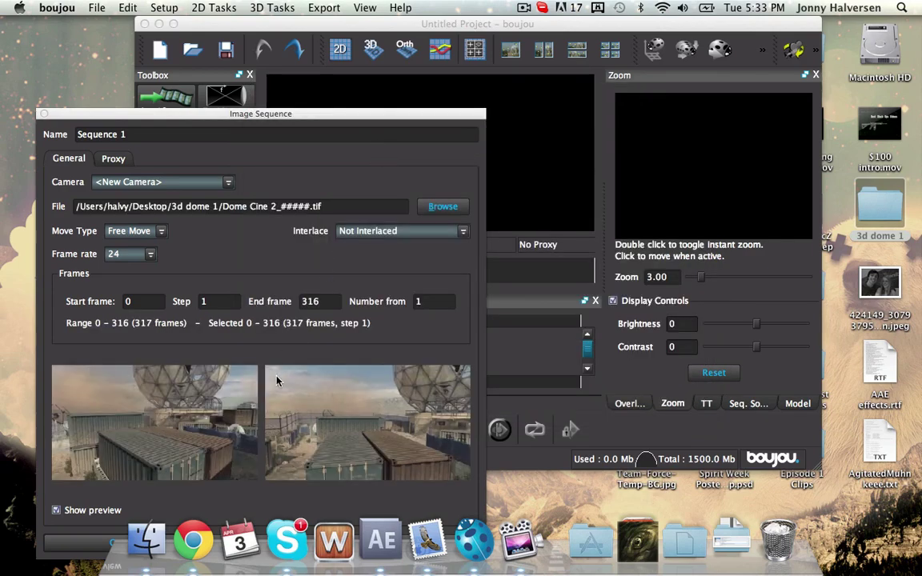
Set the sequence frame rate to 59.94, apply it, and close the import settings
click(149, 255)
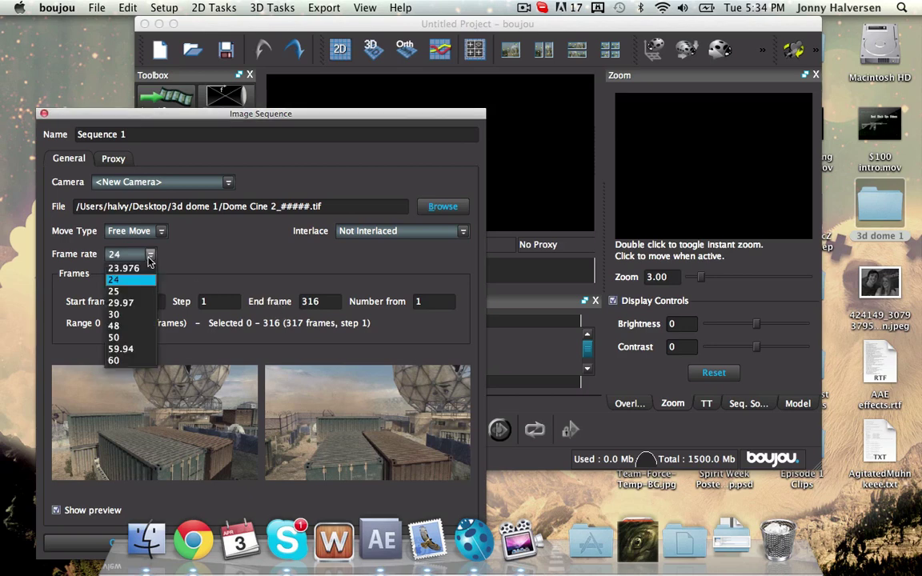
click(127, 351)
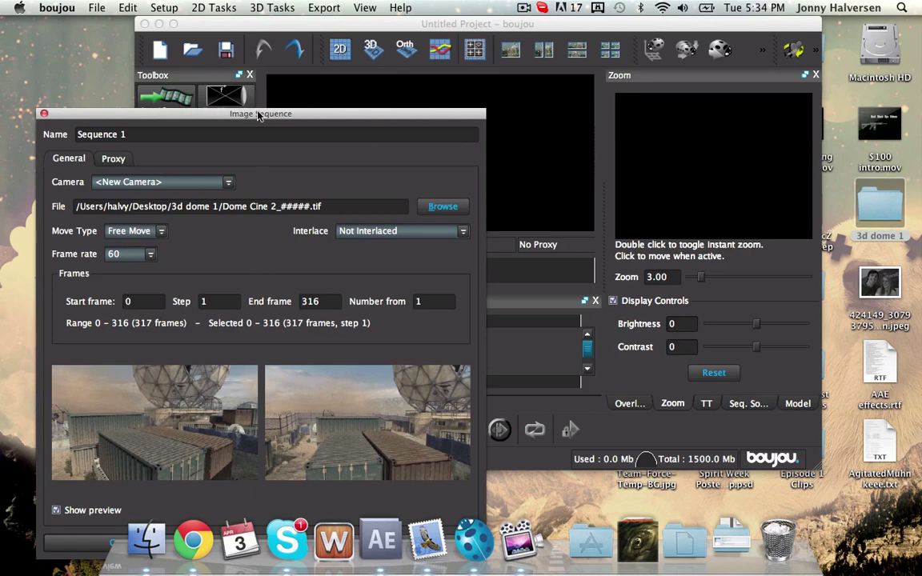
drag(257, 116, 253, 49)
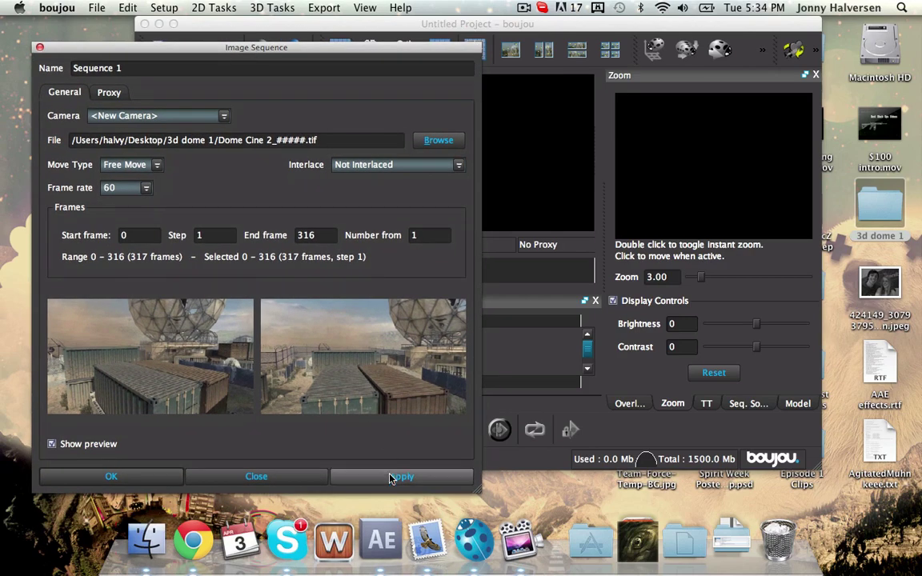
click(390, 478)
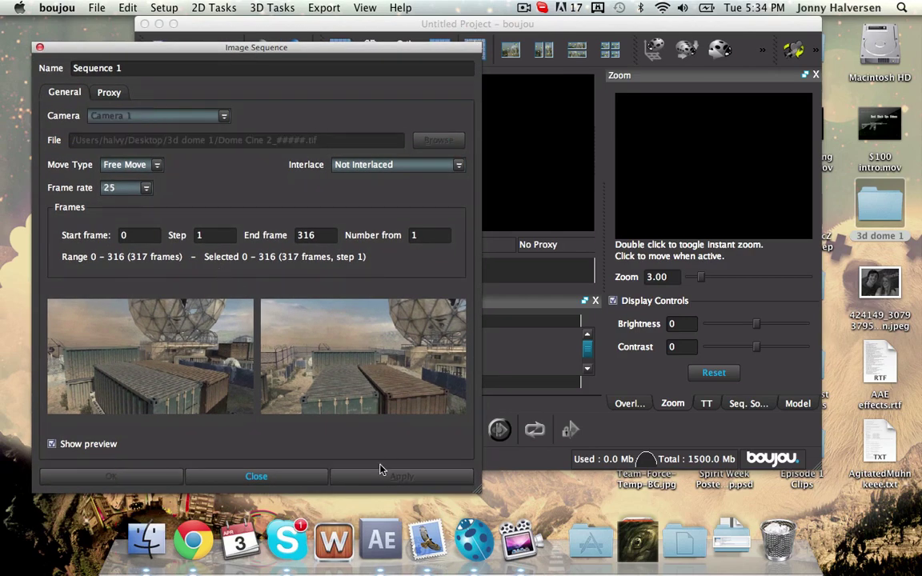
click(146, 187)
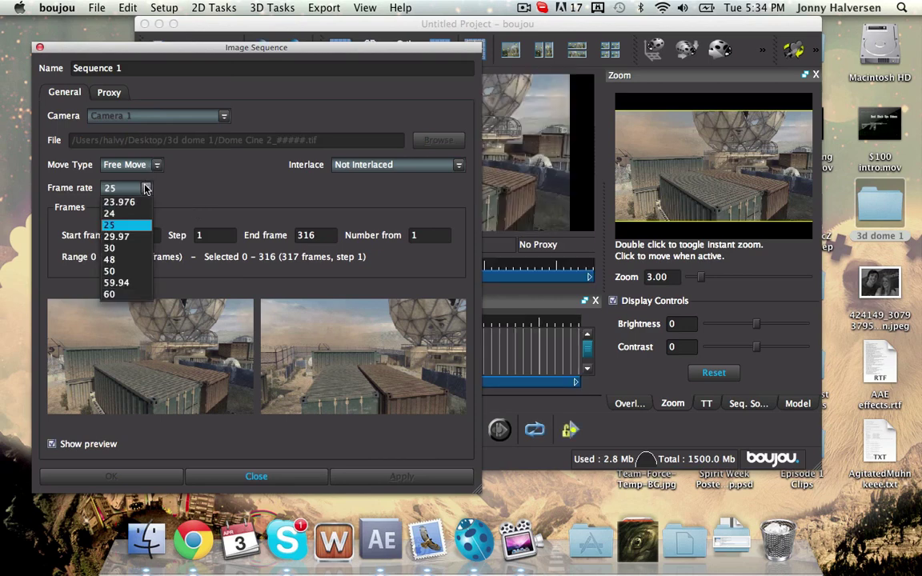
click(145, 285)
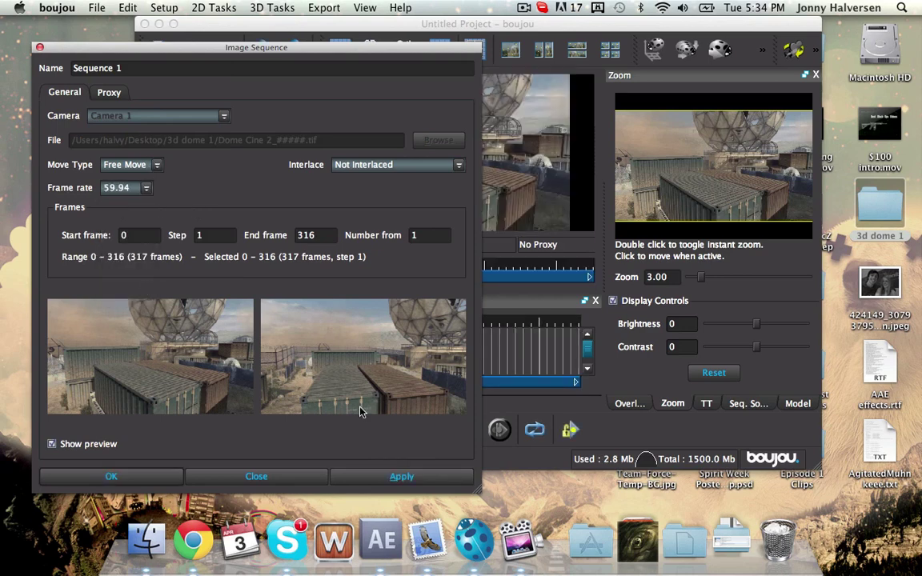
click(391, 480)
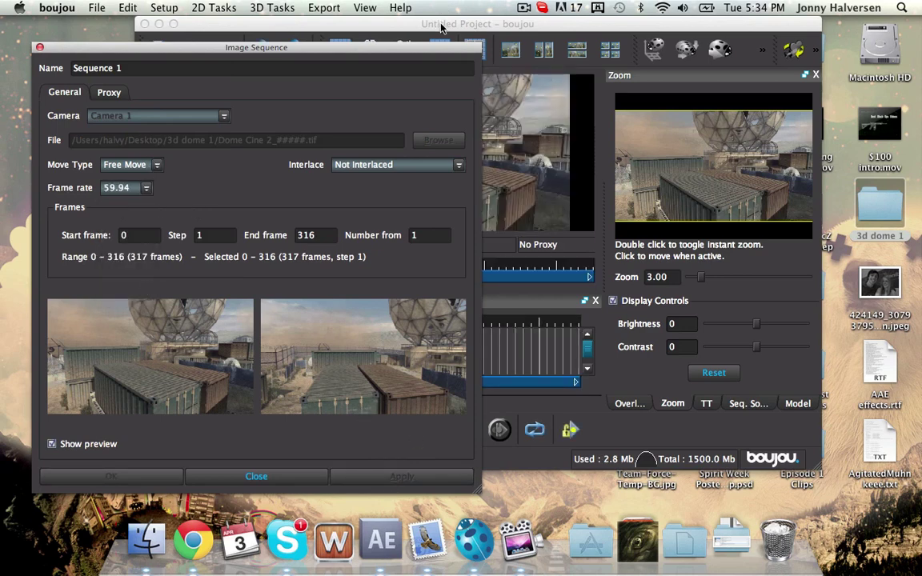
click(39, 47)
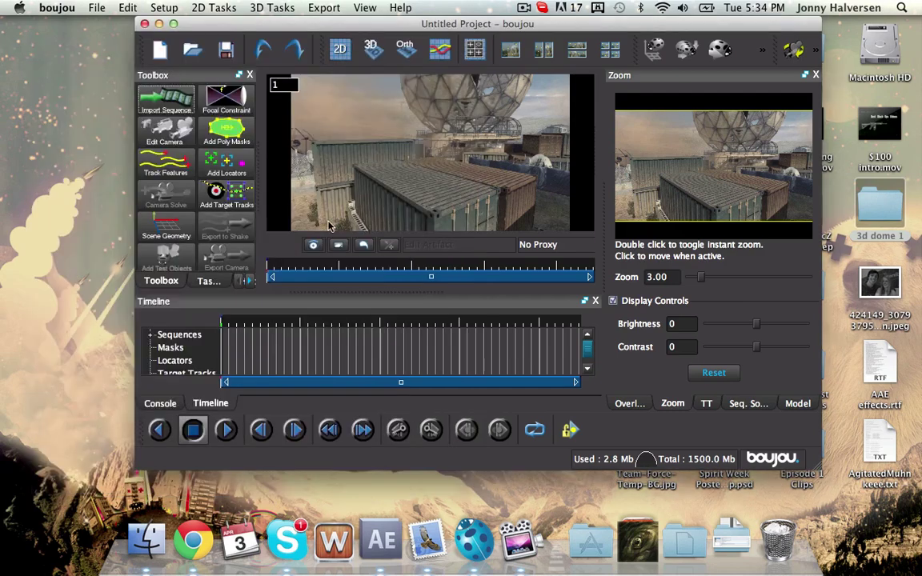
Scrub through the footage, then track features across all frames
click(334, 350)
drag(451, 357, 225, 357)
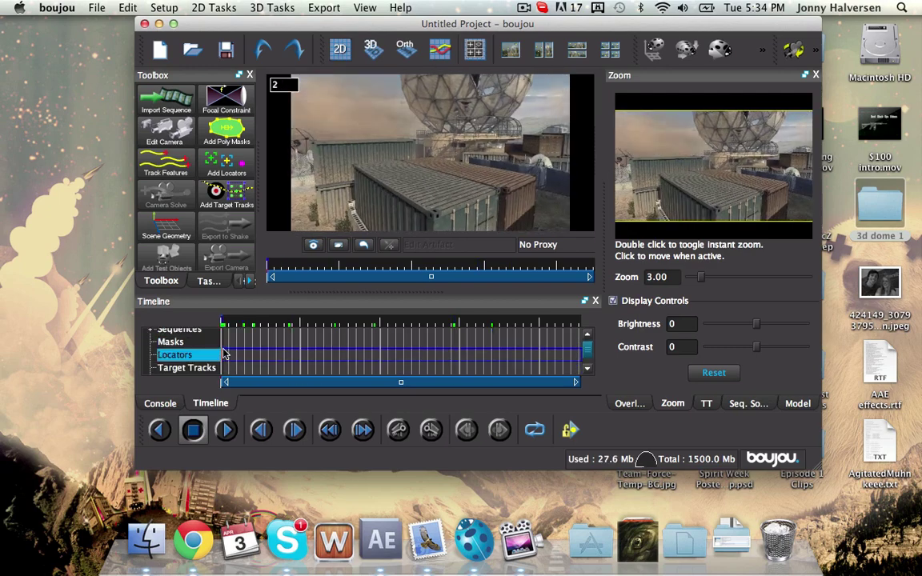
click(174, 161)
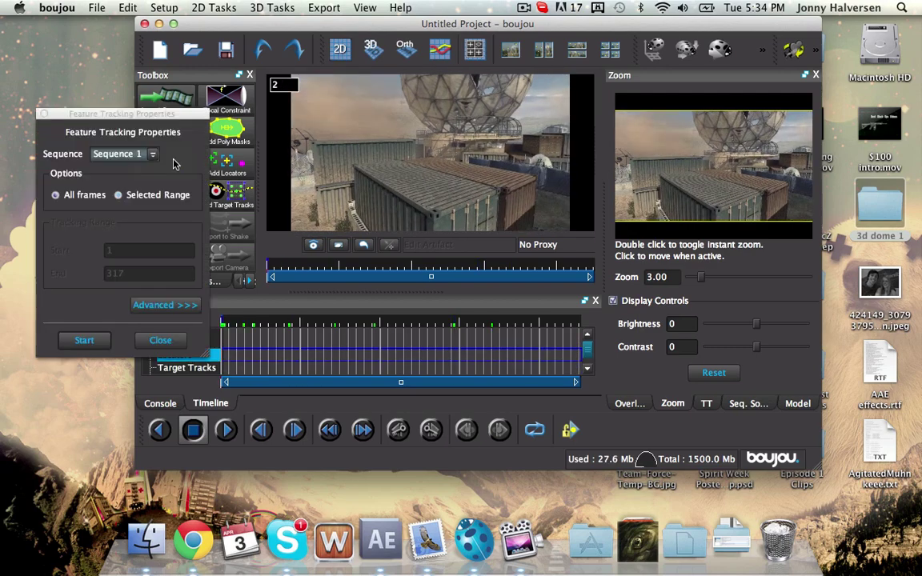
click(72, 339)
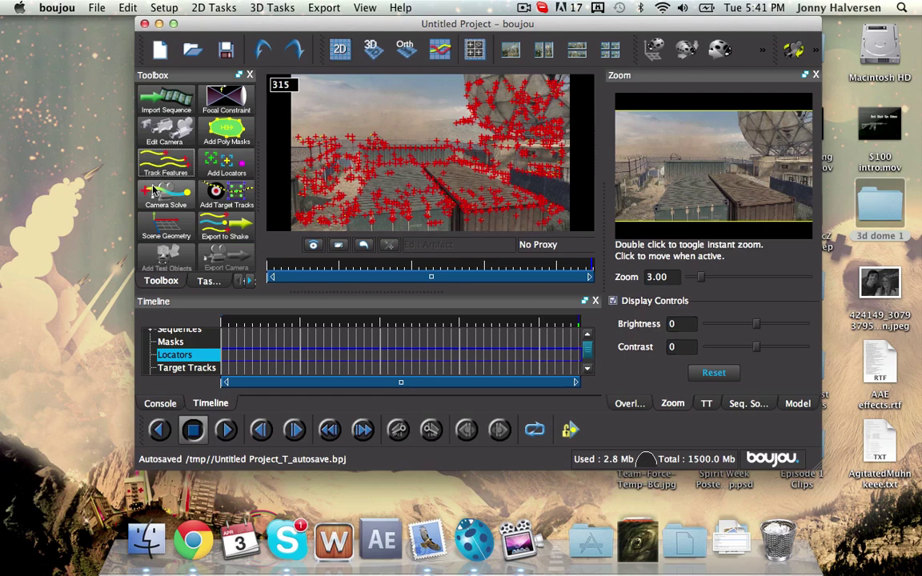
Run the camera solve and scrub through the shot to check the solved points
click(186, 202)
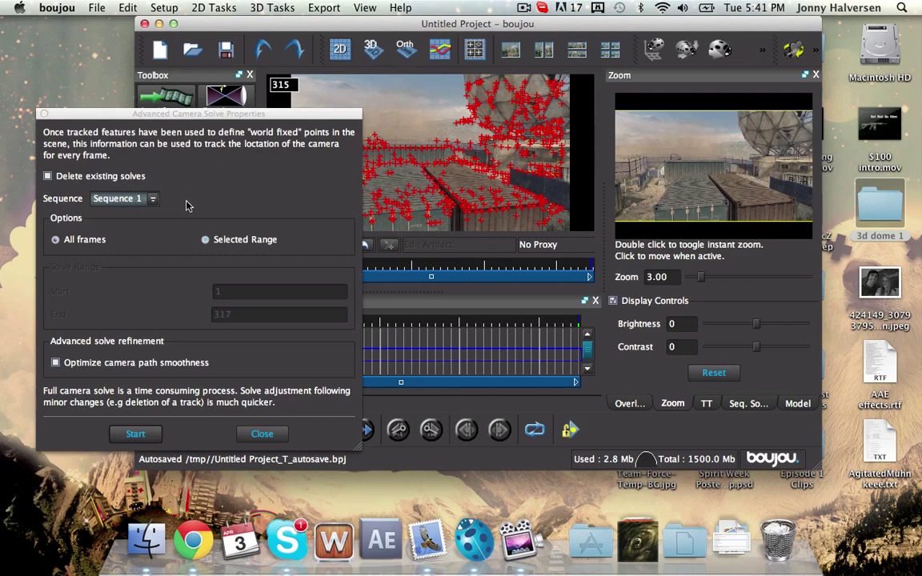
click(136, 434)
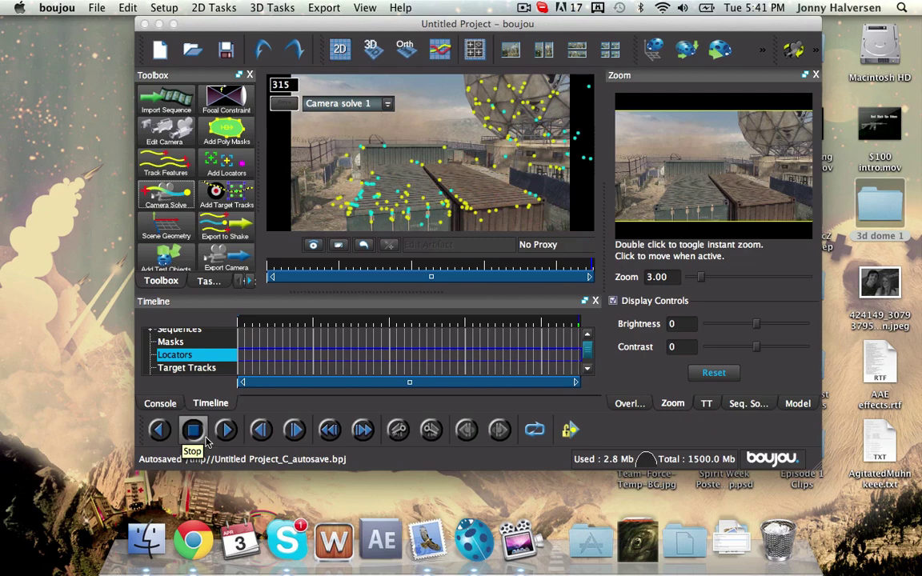
drag(249, 344, 478, 343)
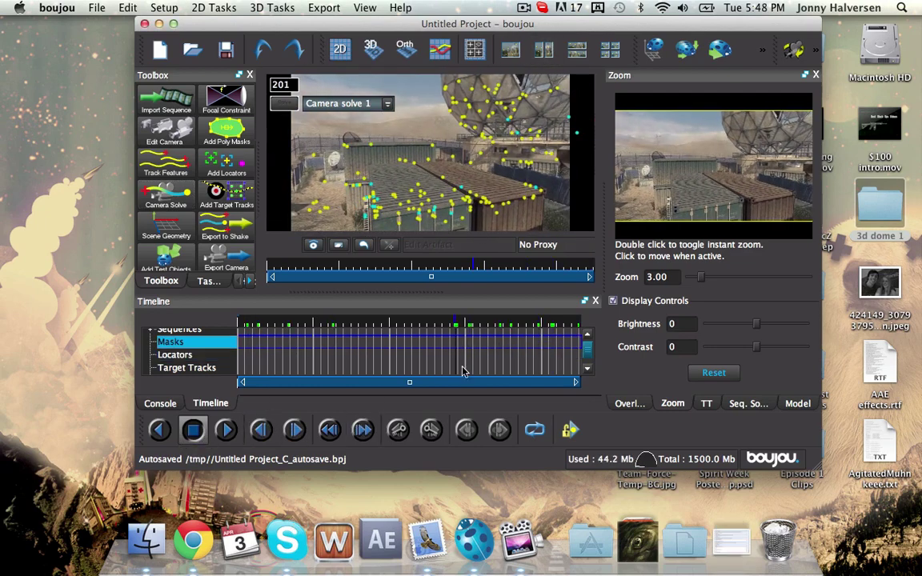
drag(409, 340, 422, 308)
drag(335, 320, 241, 362)
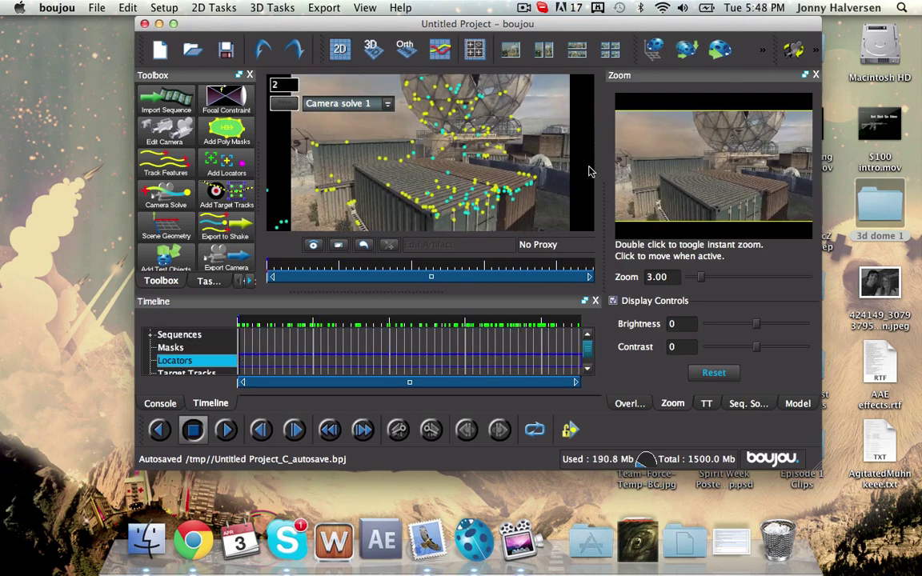
drag(288, 350, 269, 361)
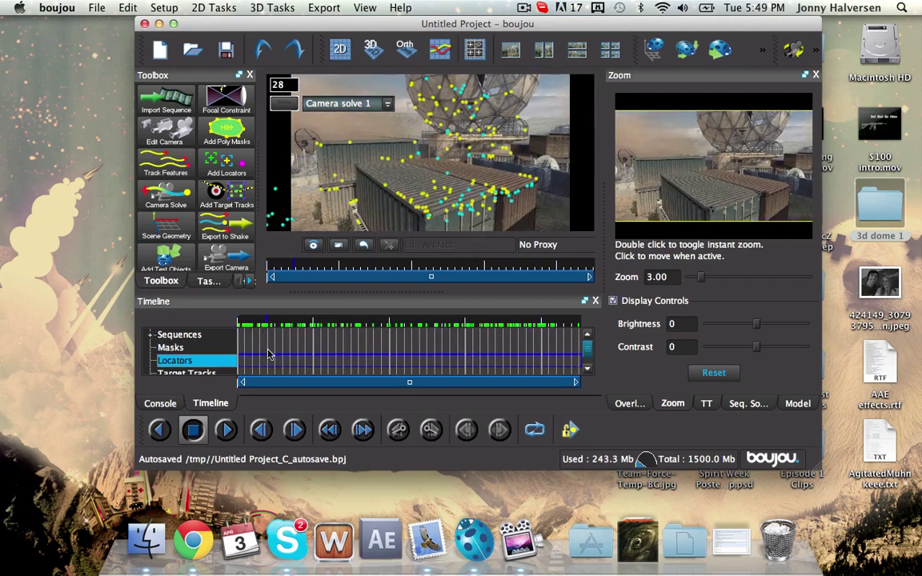
drag(356, 349, 477, 346)
Add an x-axis coordinate frame hint connected to two tracked points on the container
click(182, 228)
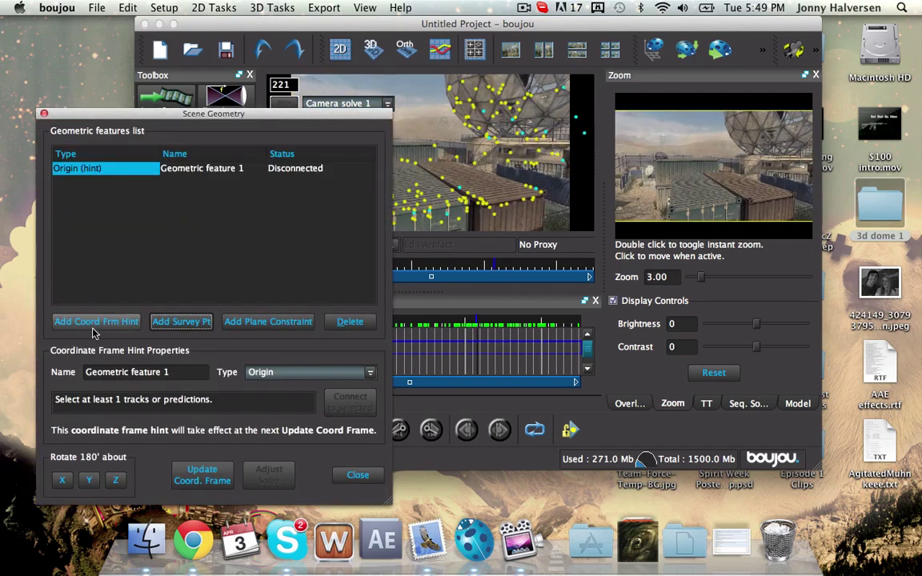
click(337, 372)
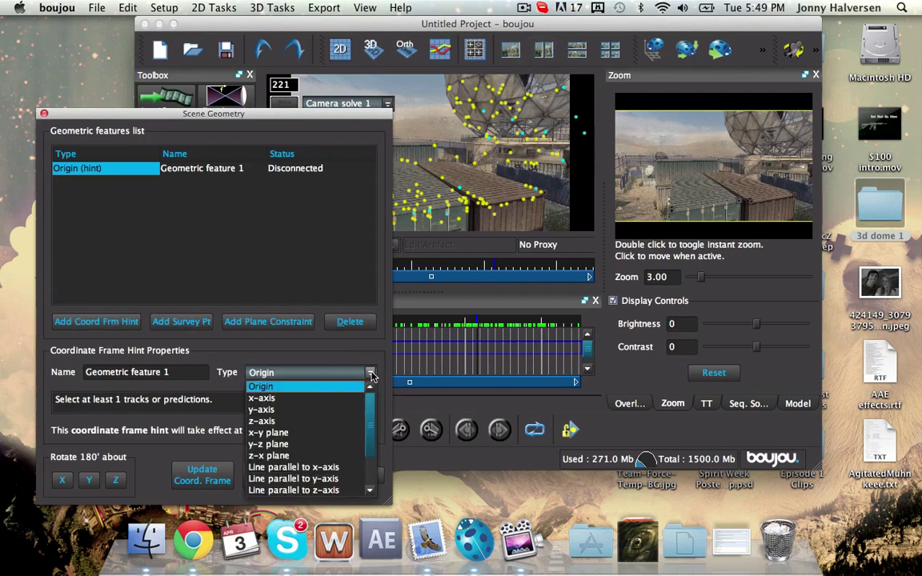
click(306, 399)
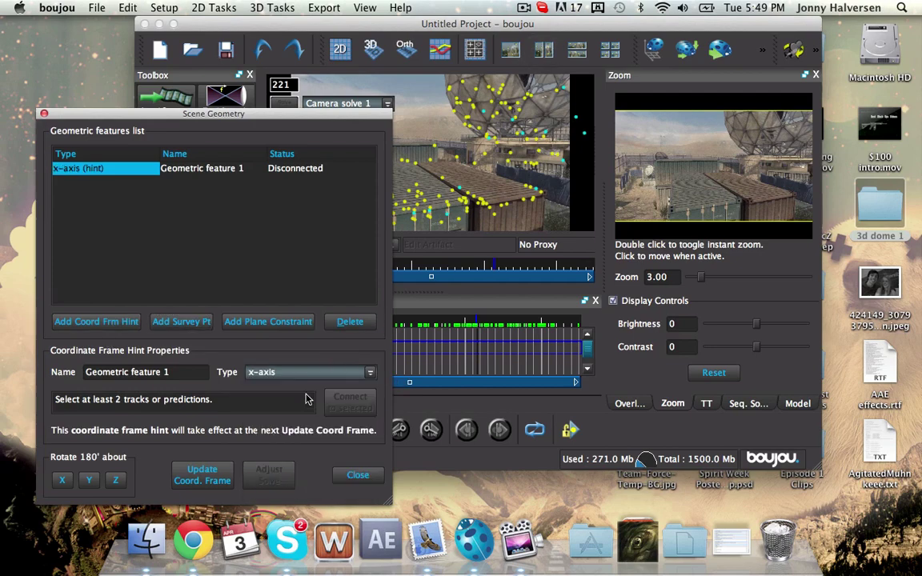
drag(304, 117, 153, 115)
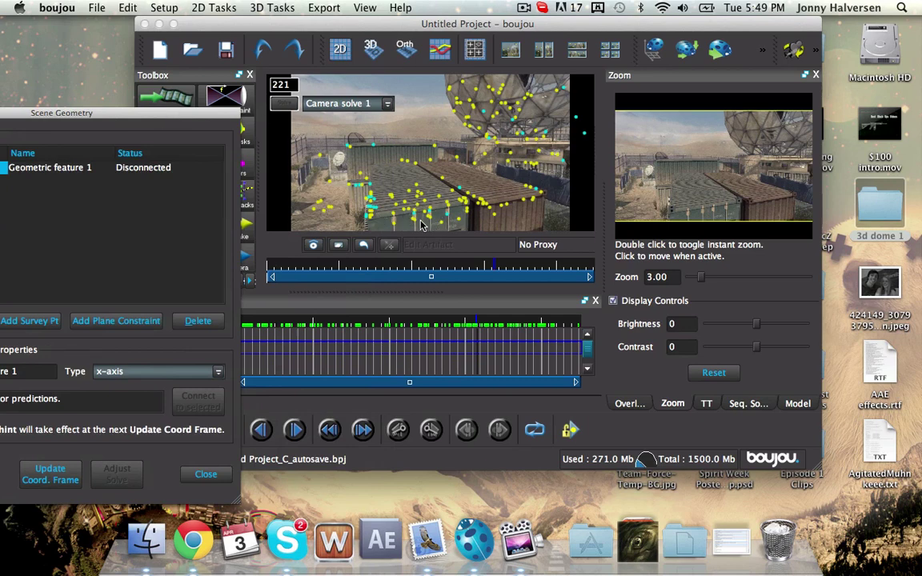
click(370, 210)
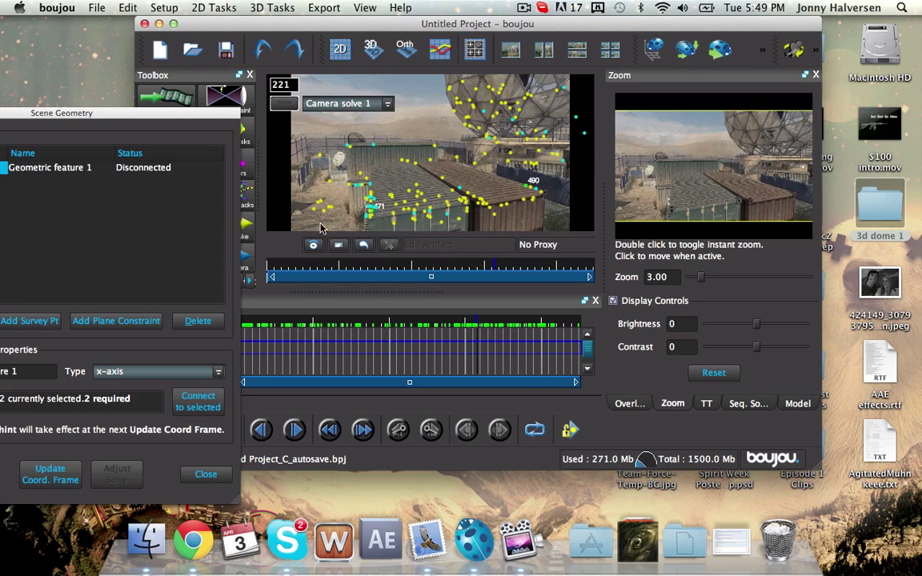
click(200, 402)
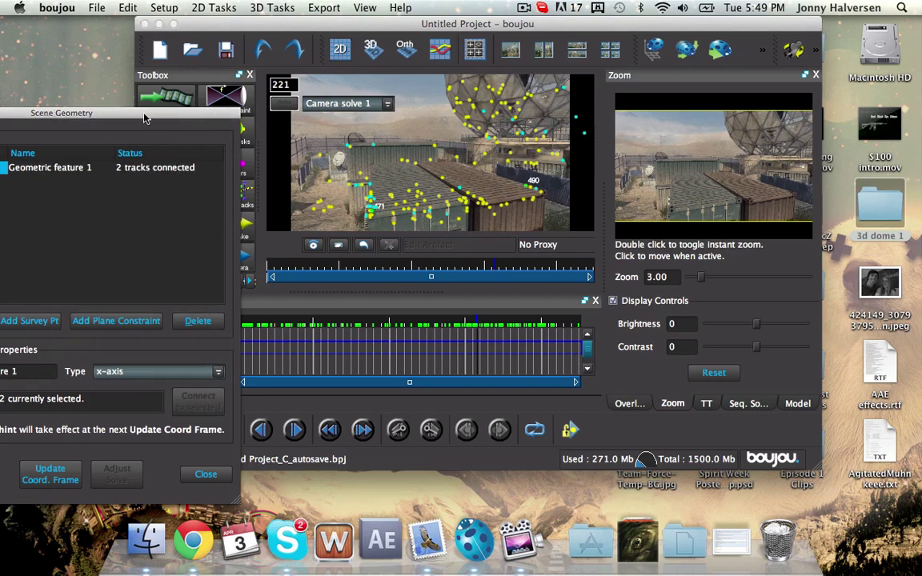
drag(131, 111, 289, 105)
Add a second hint as a z-axis and connect it to two tracked points
click(128, 316)
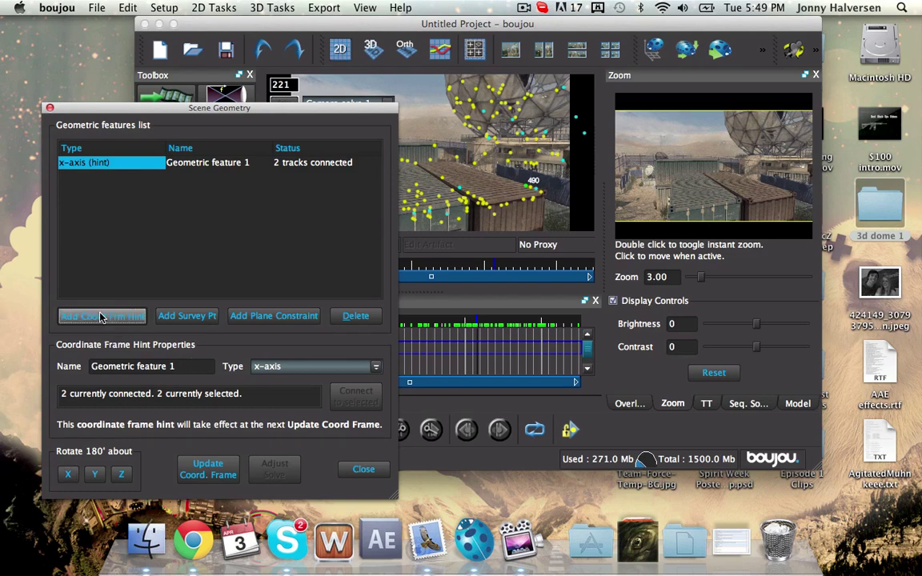
click(371, 370)
click(314, 415)
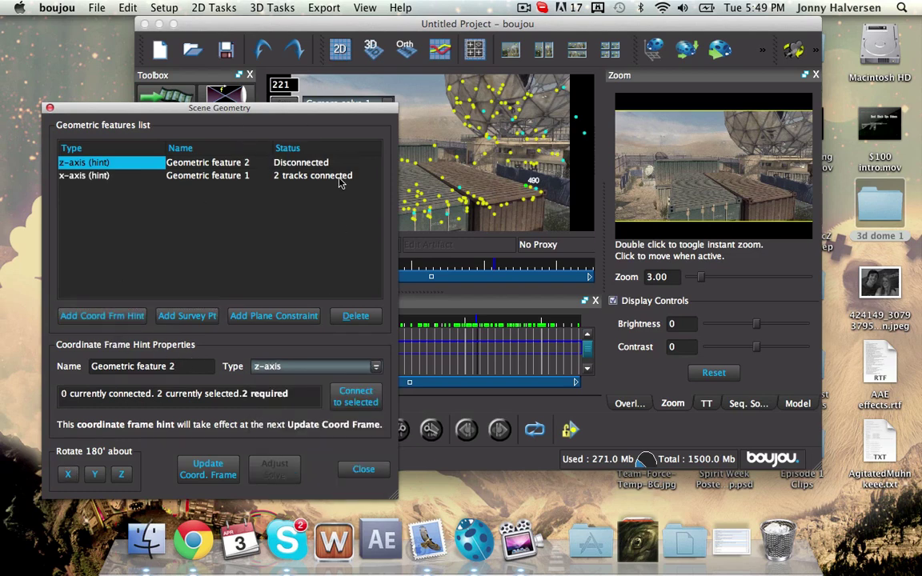
drag(301, 114, 80, 98)
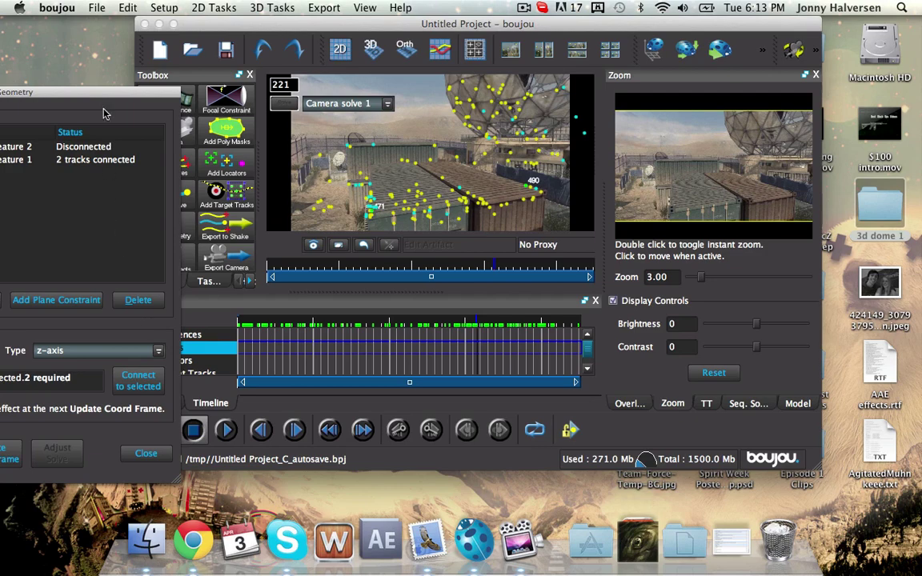
drag(103, 110, 76, 116)
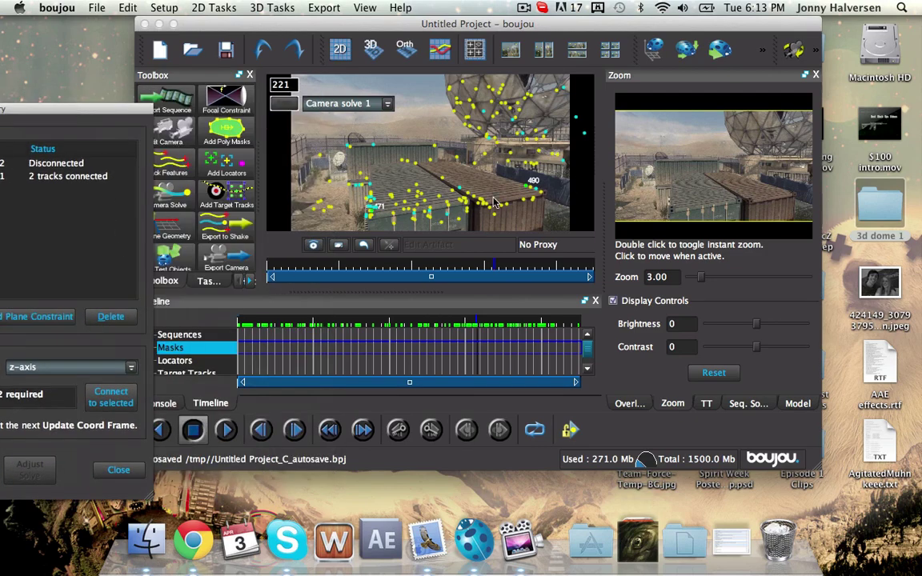
click(449, 207)
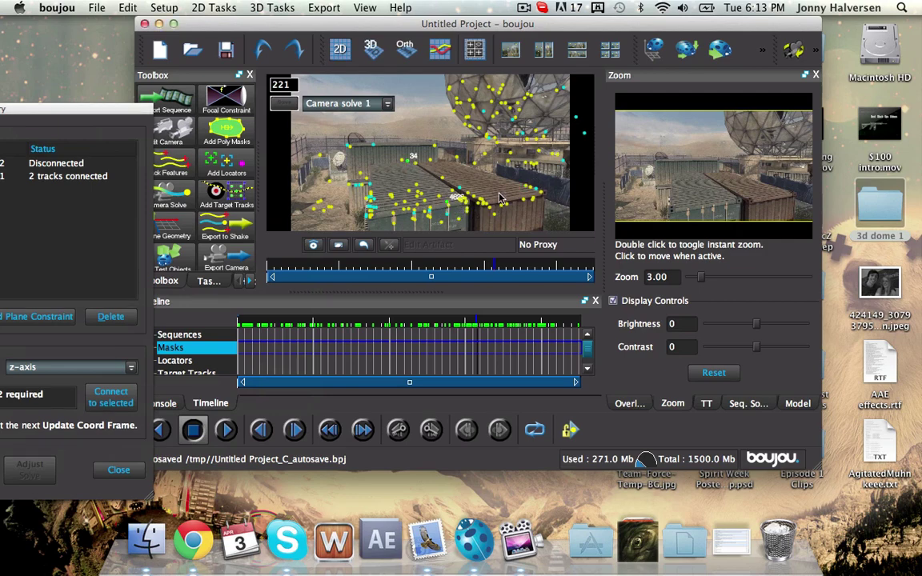
drag(46, 116, 224, 111)
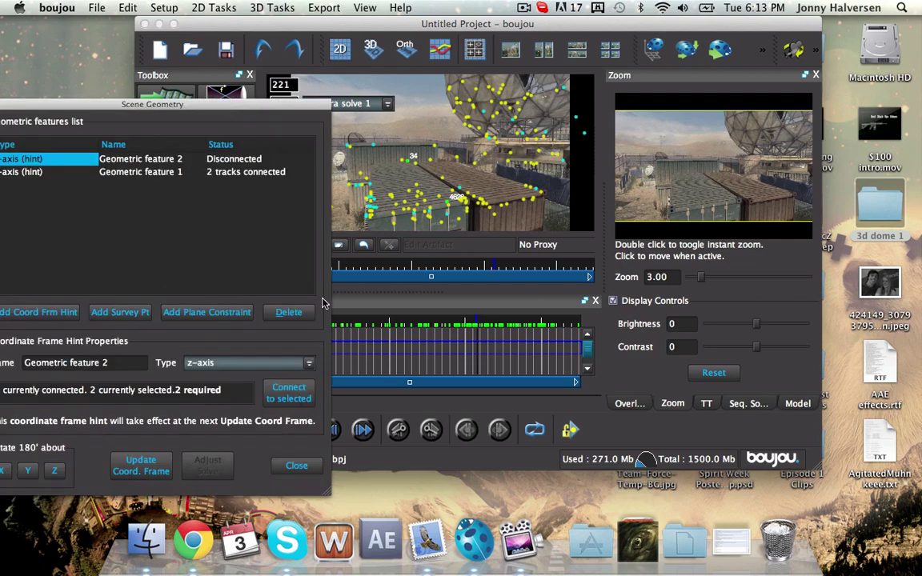
click(296, 393)
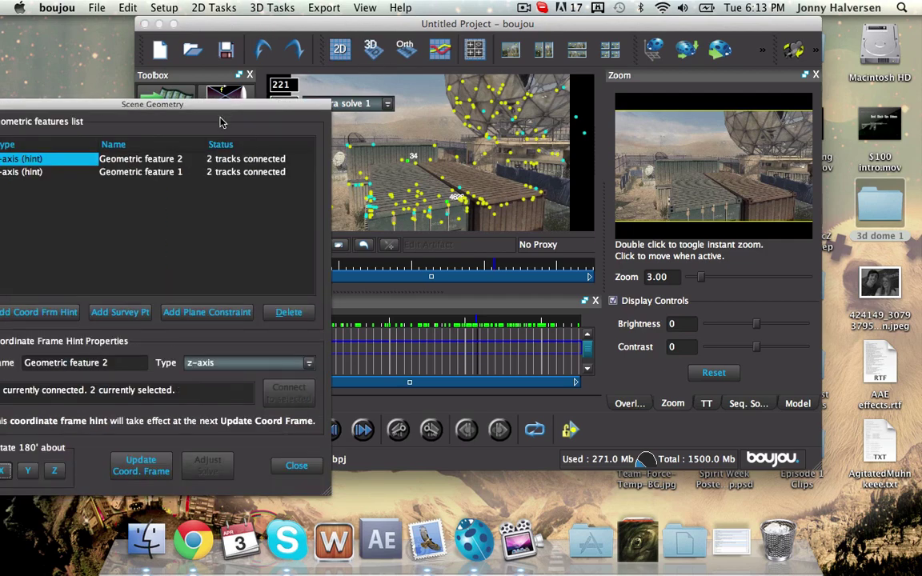
Update the coordinate frame from the x-axis and z-axis hints
drag(216, 114, 297, 110)
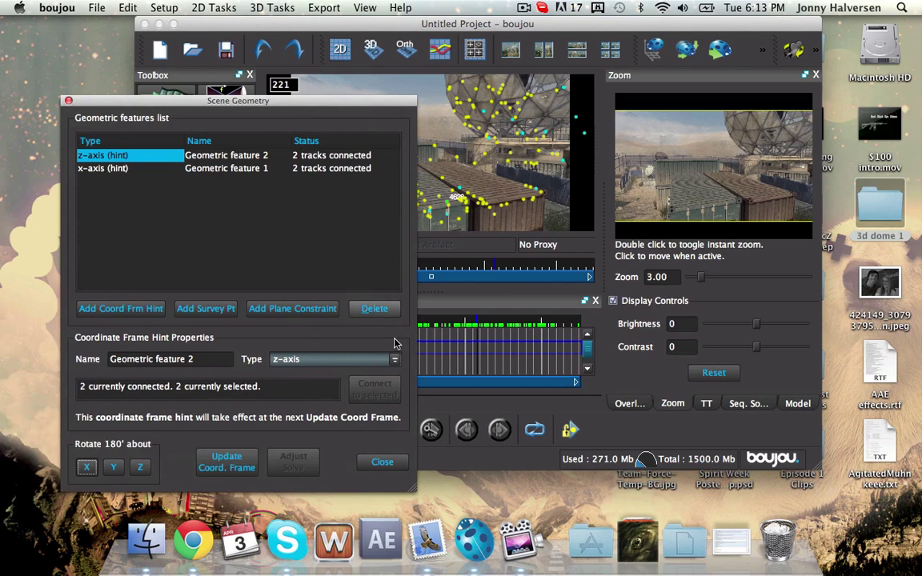
click(233, 464)
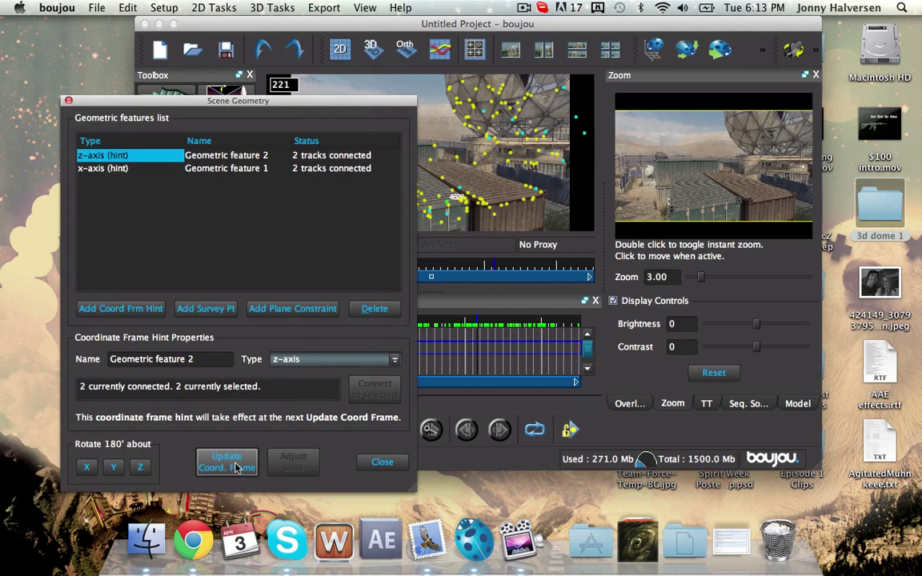
drag(194, 101, 153, 64)
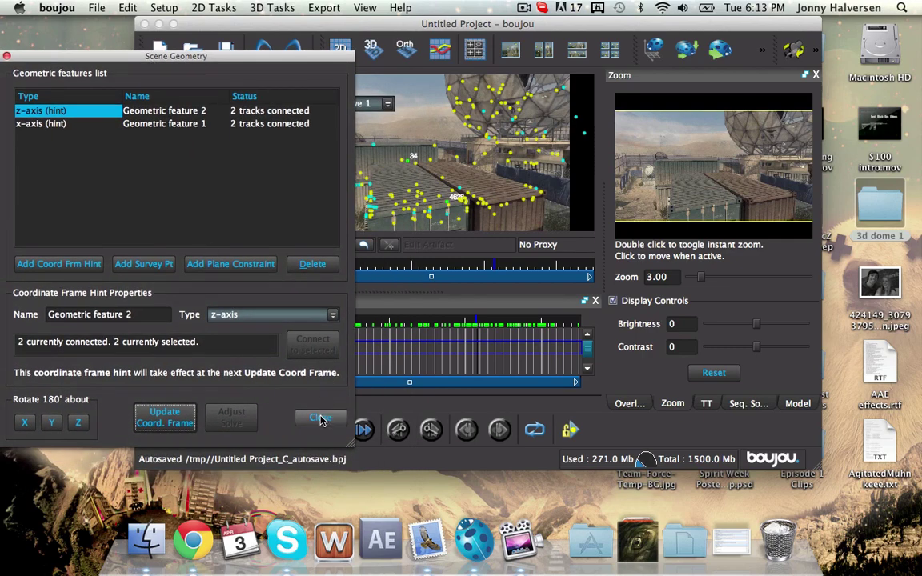
Add a test object on the container and scrub the shot to confirm it stays put
click(320, 415)
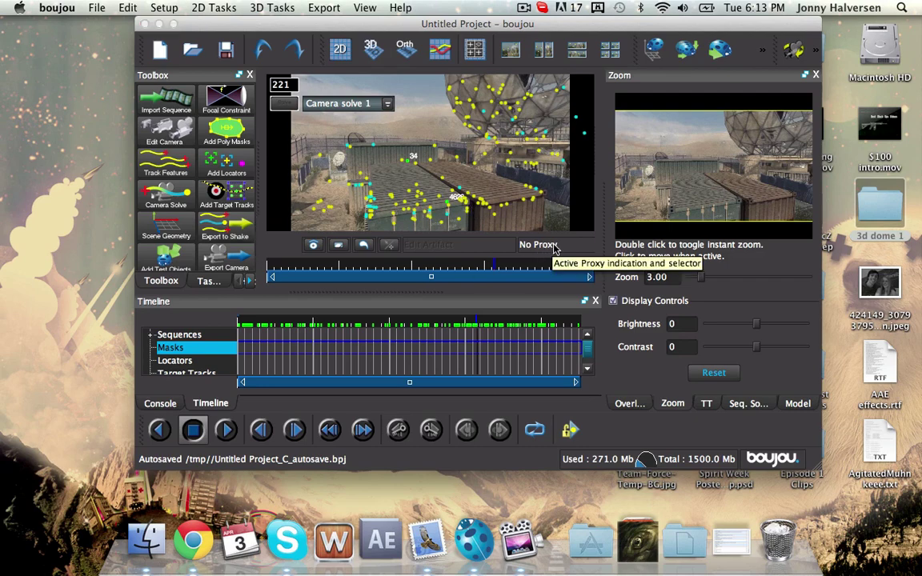
click(265, 345)
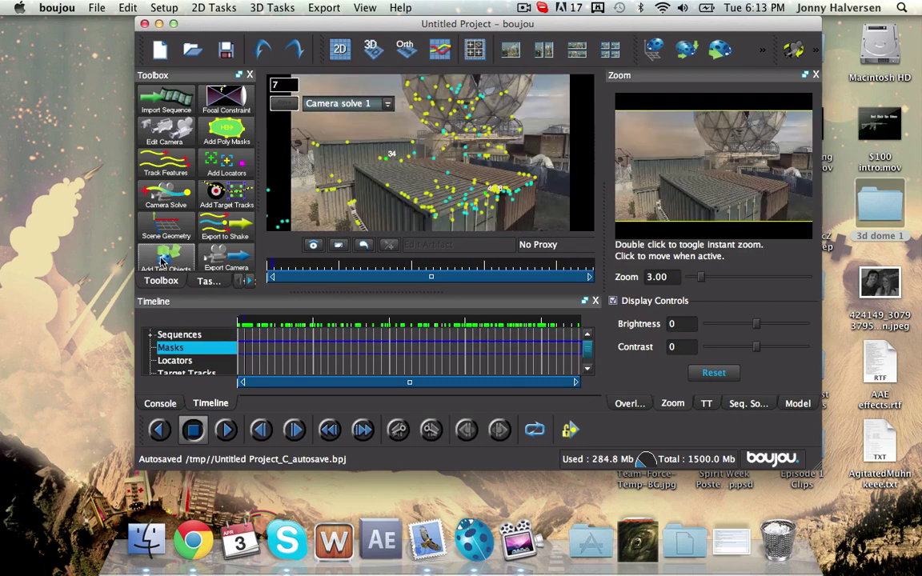
click(166, 260)
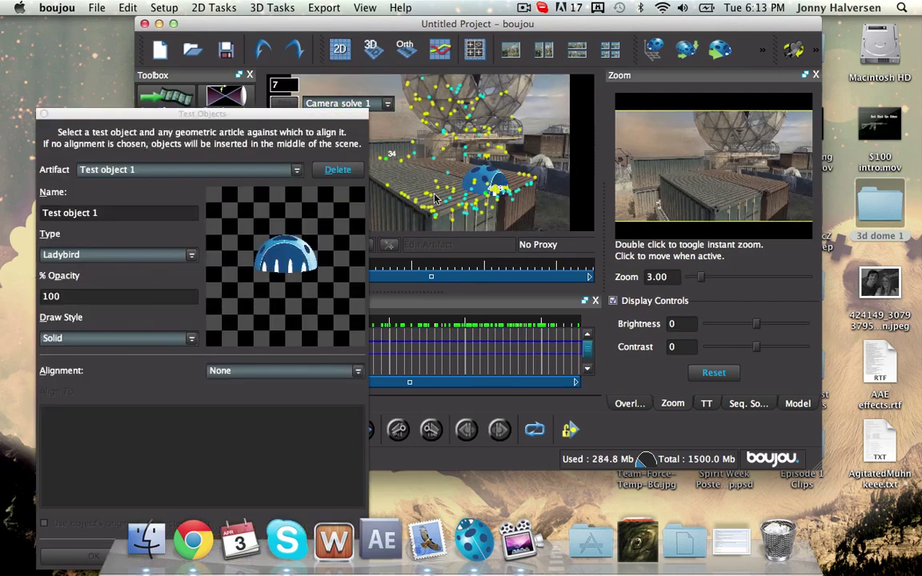
mouse_move(315, 112)
mouse_down()
mouse_move(263, 110)
mouse_move(306, 96)
mouse_up()
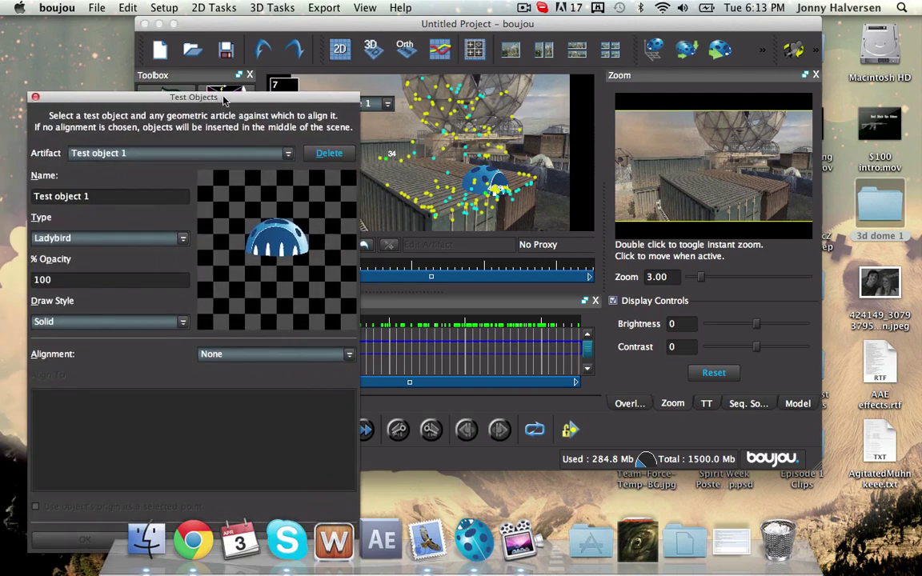
drag(224, 98, 196, 90)
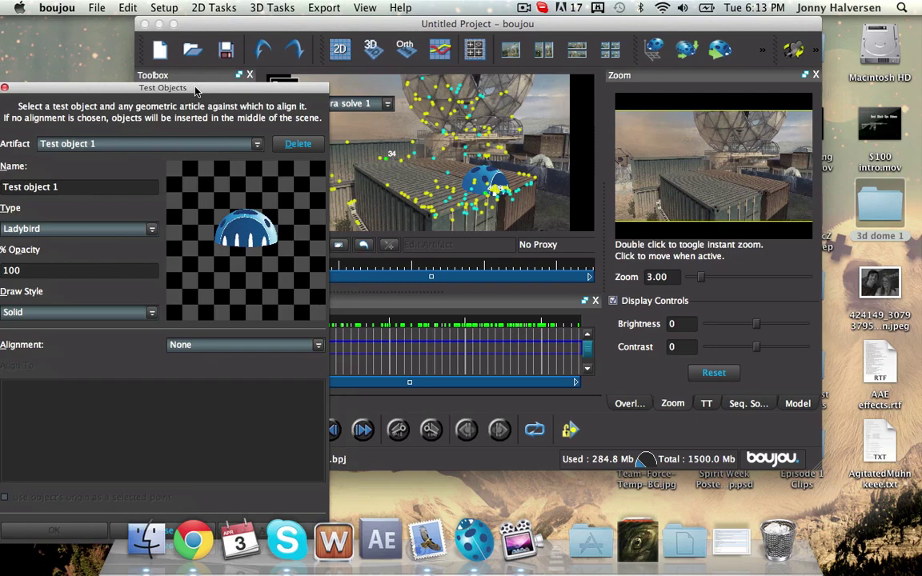
drag(193, 91, 109, 75)
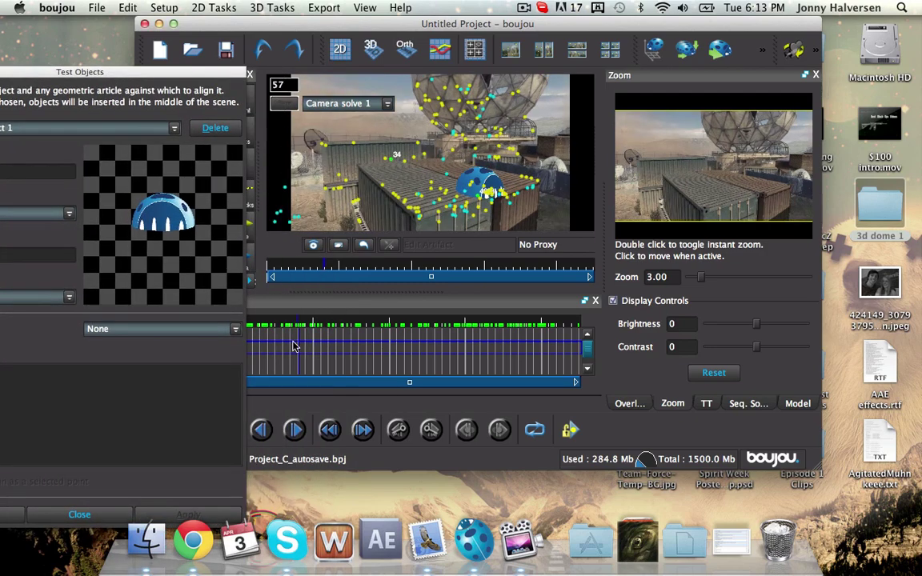
drag(290, 346, 478, 356)
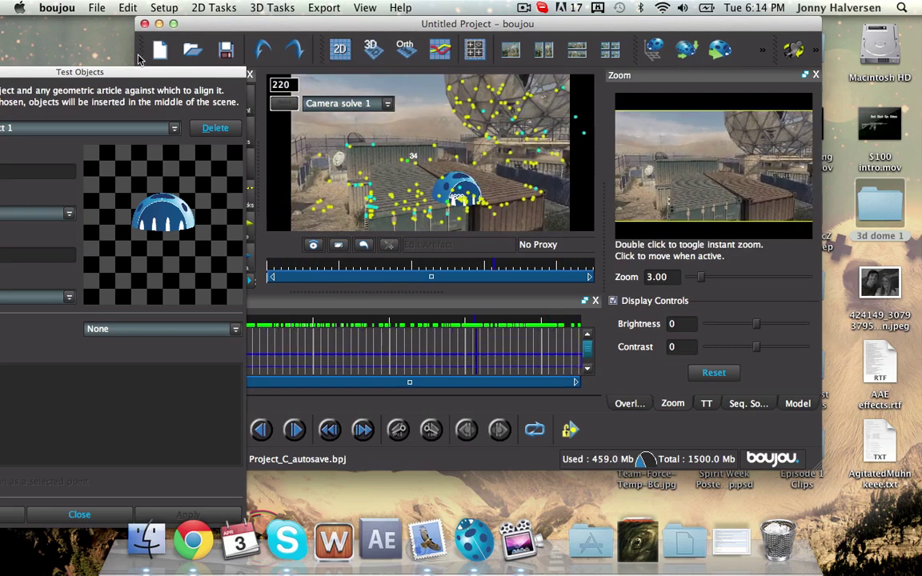
drag(142, 76, 298, 66)
click(81, 63)
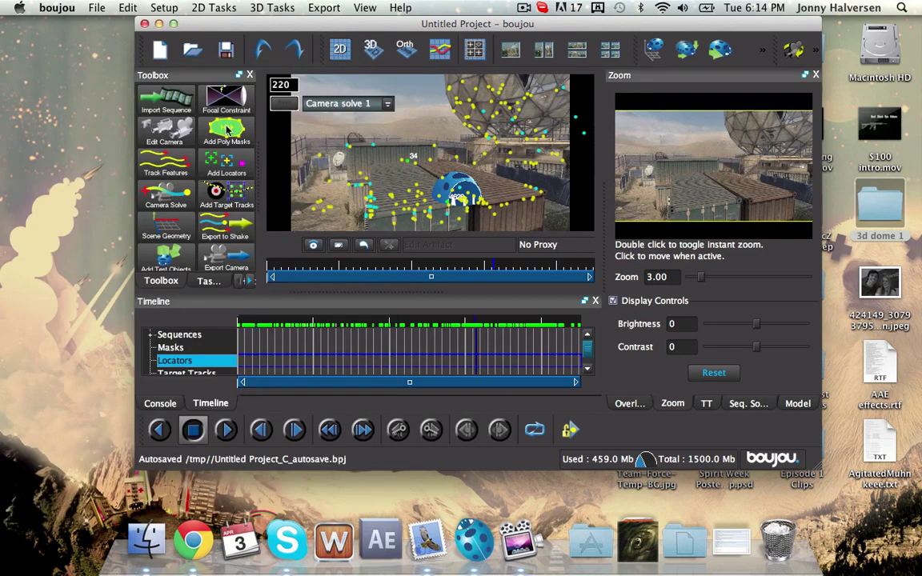
click(372, 50)
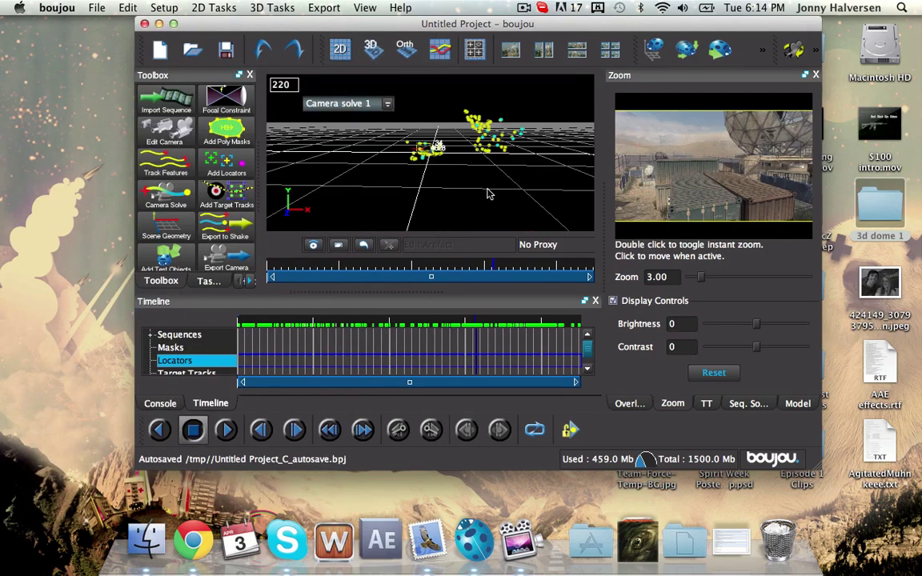
mouse_move(432, 180)
mouse_down()
mouse_move(494, 185)
mouse_move(433, 181)
mouse_move(422, 195)
mouse_move(471, 192)
mouse_move(507, 175)
mouse_move(420, 183)
mouse_up()
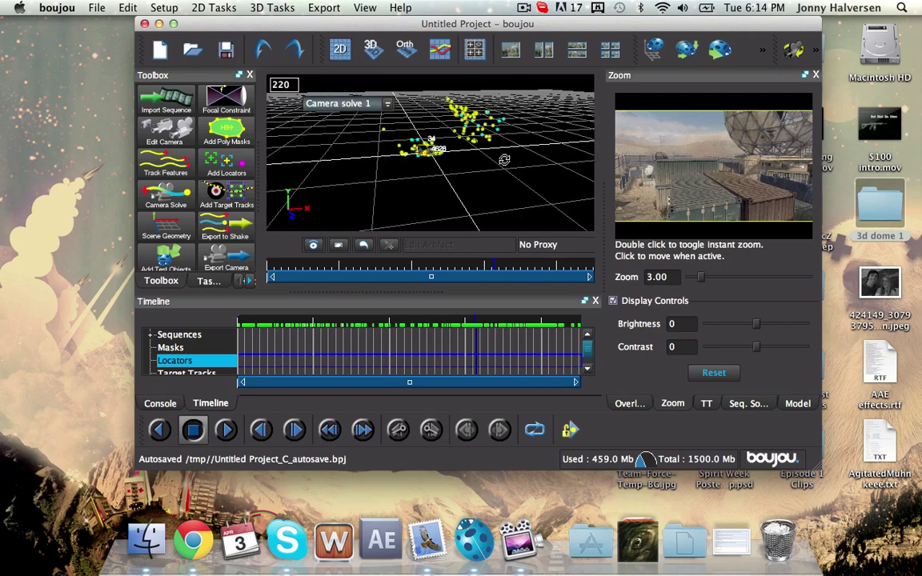
drag(504, 158, 565, 158)
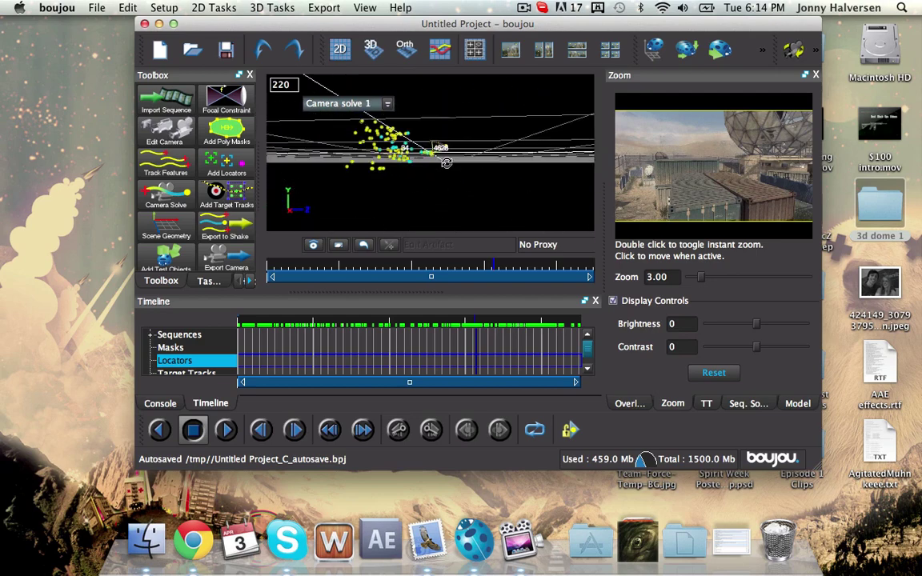
drag(407, 173, 423, 173)
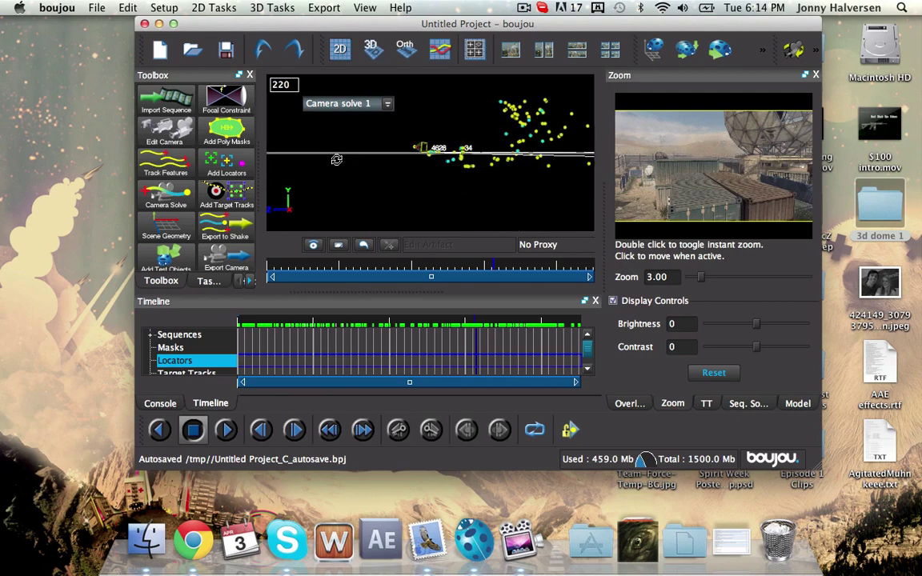
drag(379, 155, 457, 154)
Switch the Artifact from Test object 1 to <New Test Object> and close Test Objects
click(340, 48)
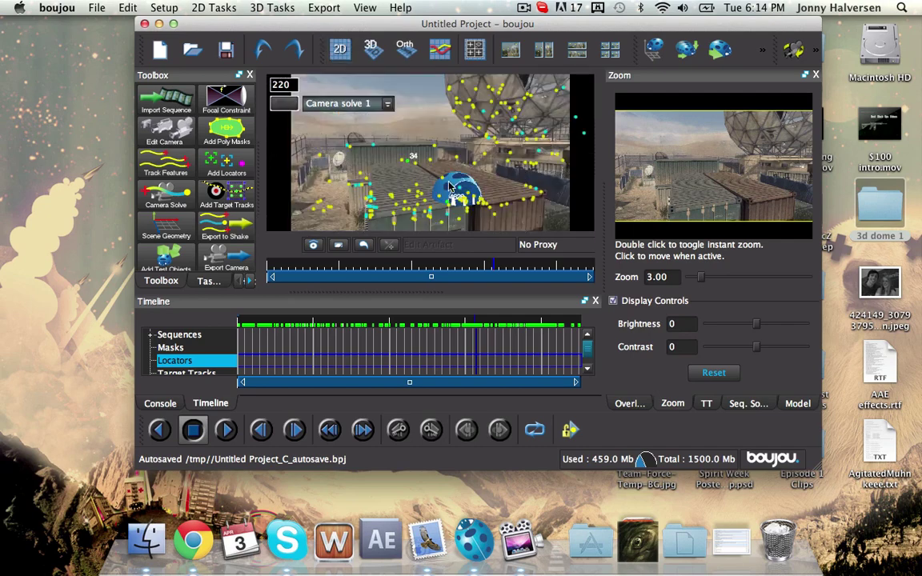
drag(280, 137, 488, 174)
click(144, 270)
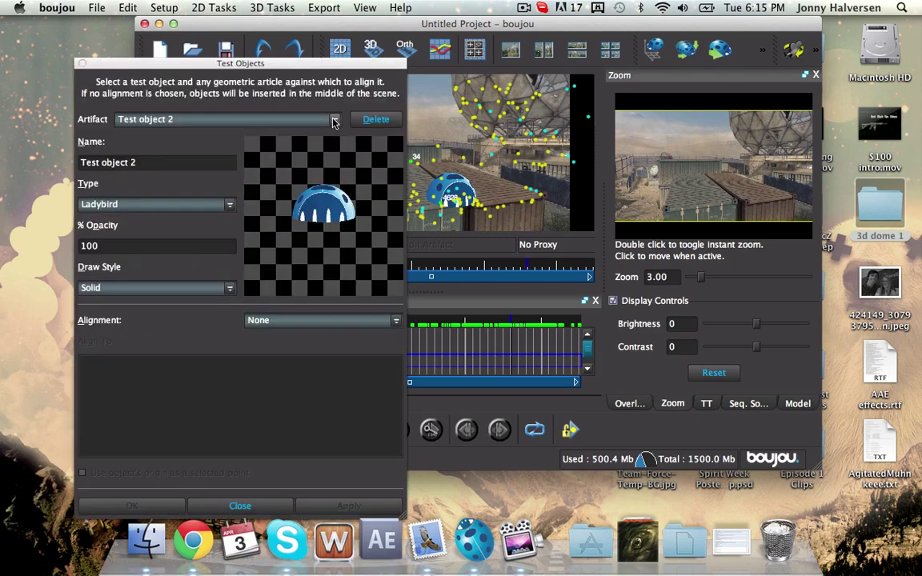
click(371, 119)
click(337, 120)
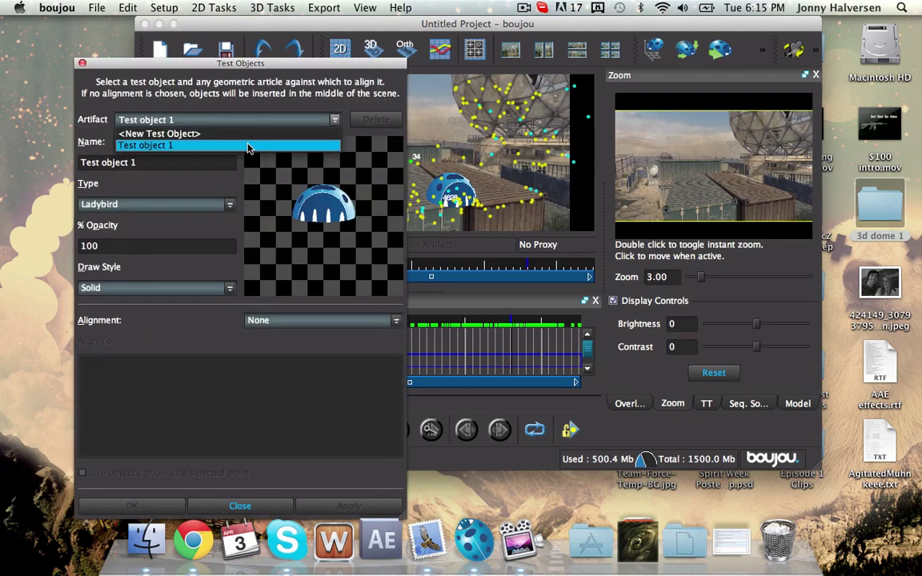
click(156, 132)
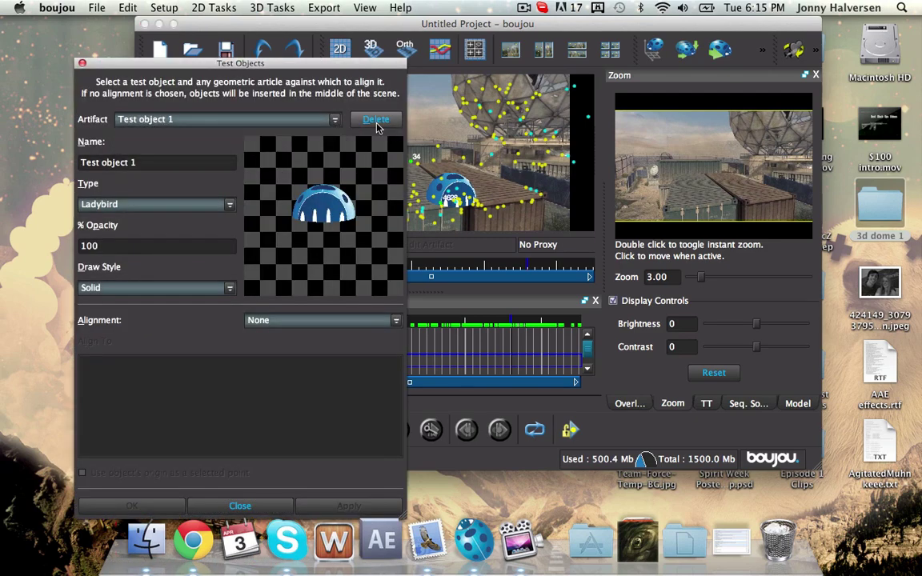
click(83, 64)
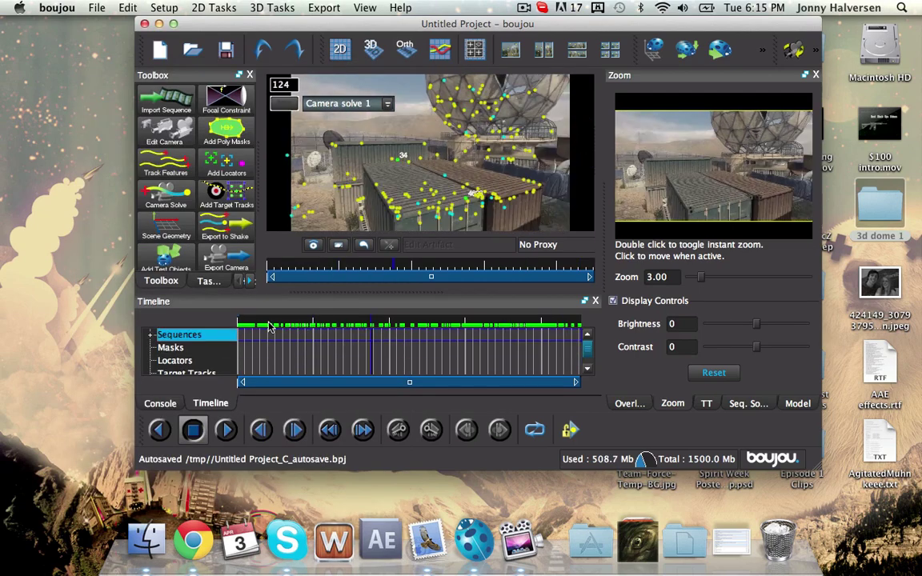
Start Export Camera Solve in boujou and browse to the Desktop folder as the save location
click(322, 8)
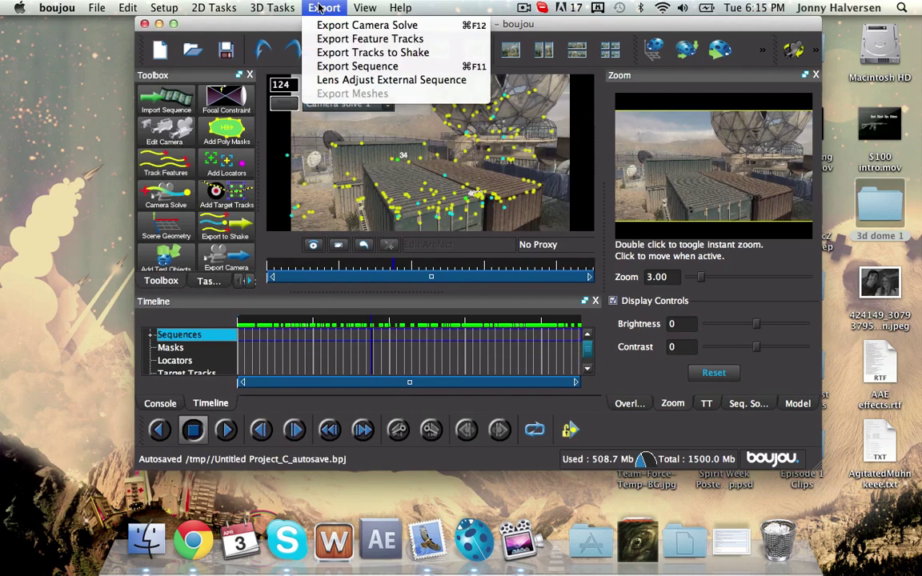
click(358, 26)
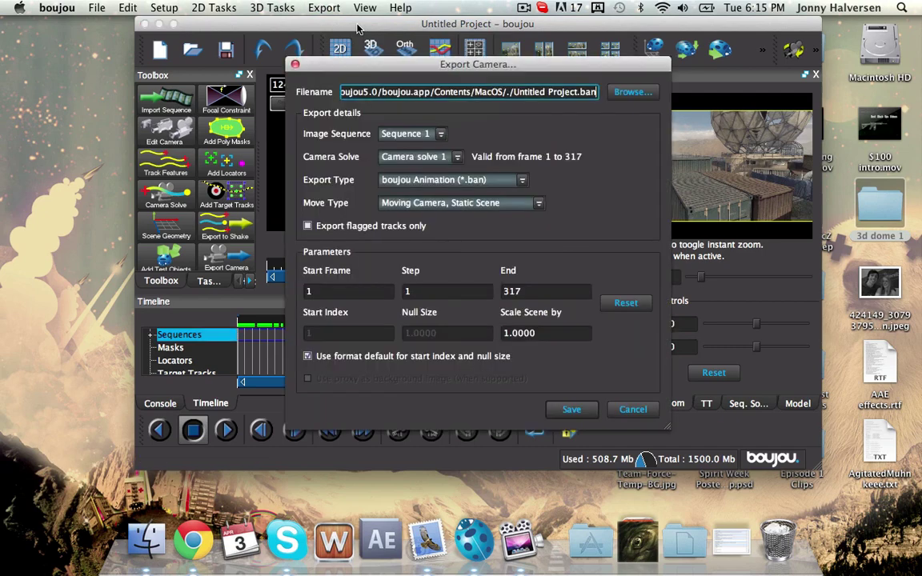
click(633, 91)
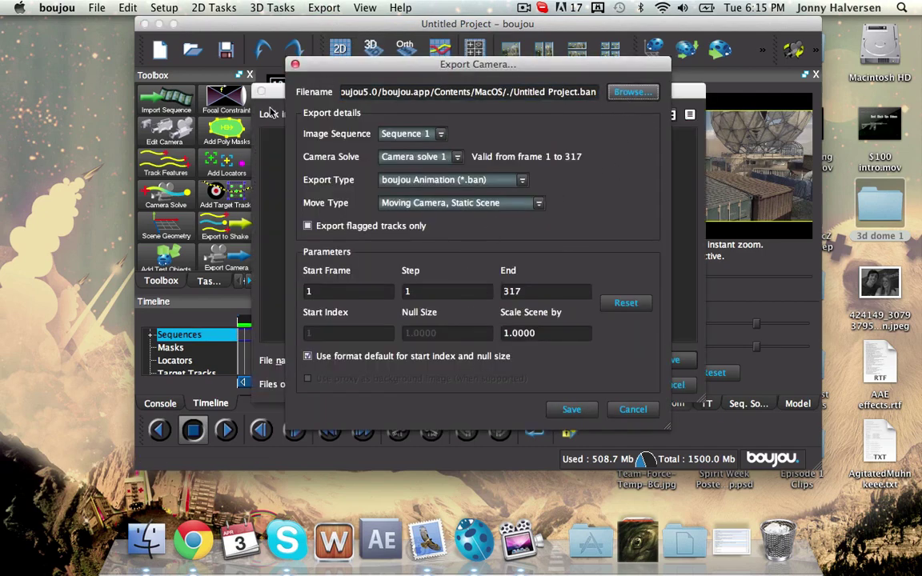
click(275, 100)
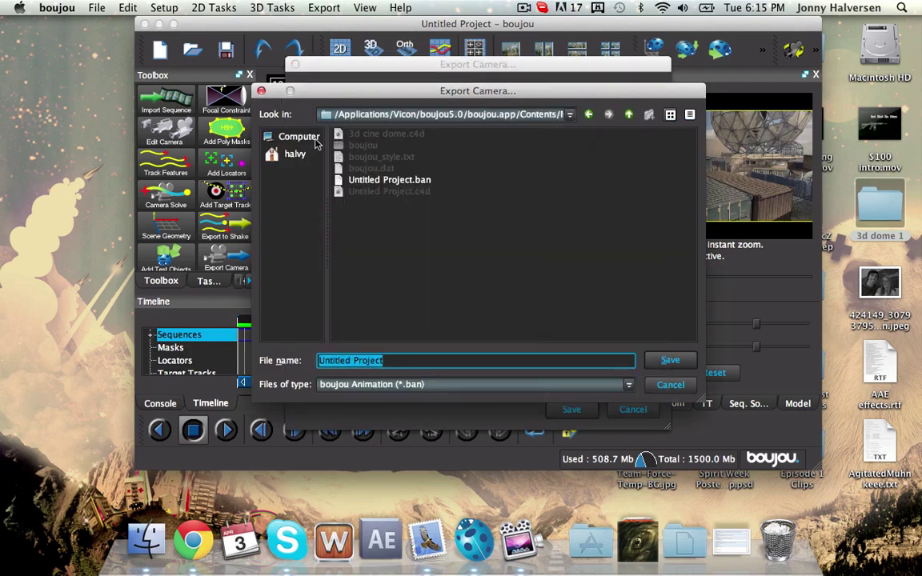
click(295, 154)
click(368, 136)
double_click(365, 145)
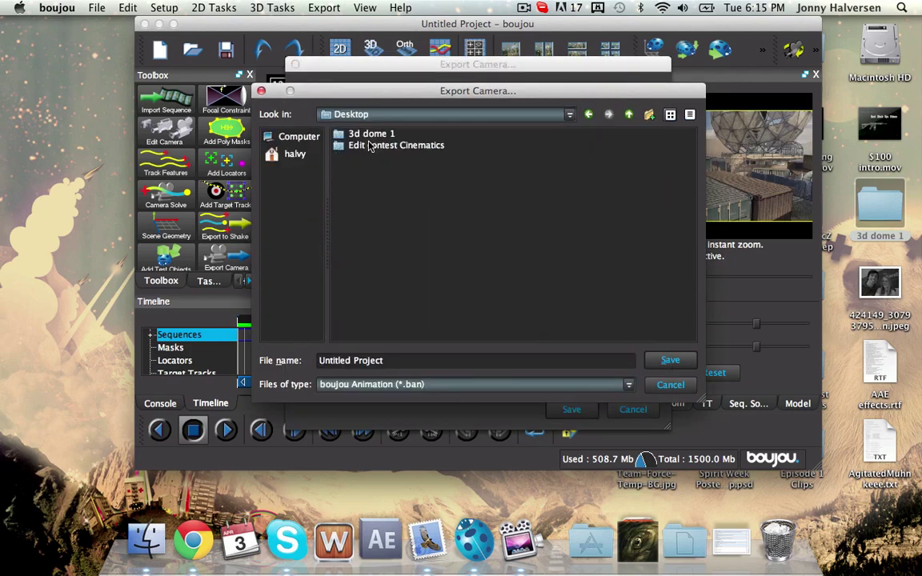
Name the file '3d Cini Tut', choose the Cinema 4D (*.c4d) format, and save the export
key(Tab)
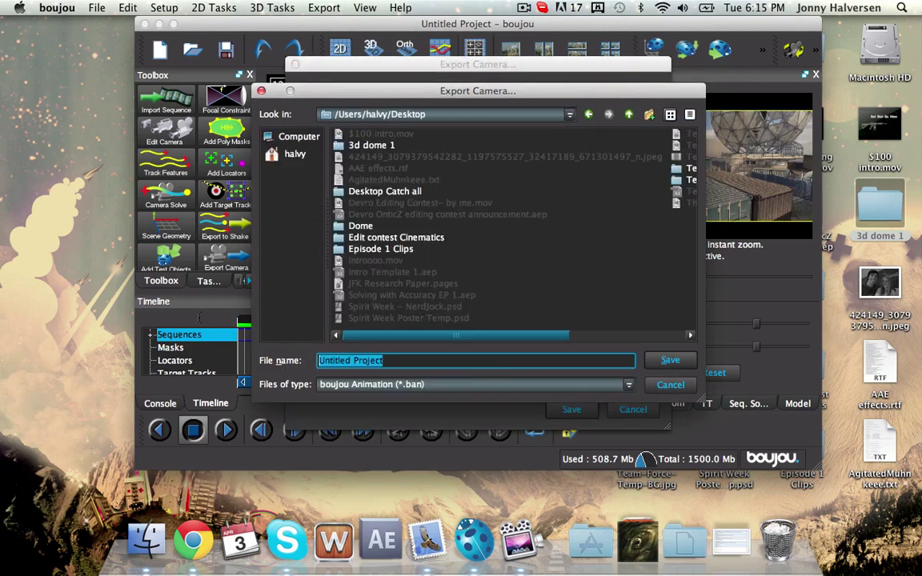
text(C)
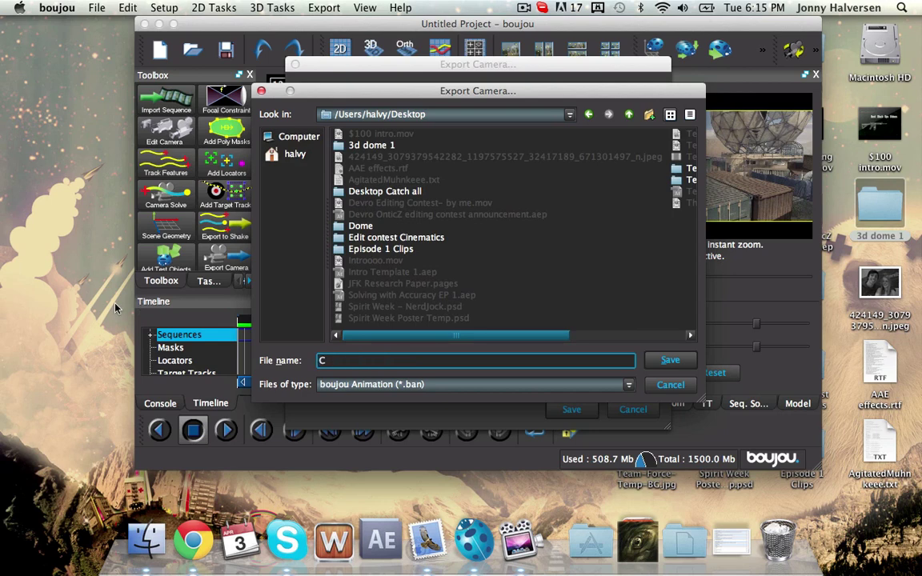
key(BackSpace)
text(3d Cini Tut)
click(629, 384)
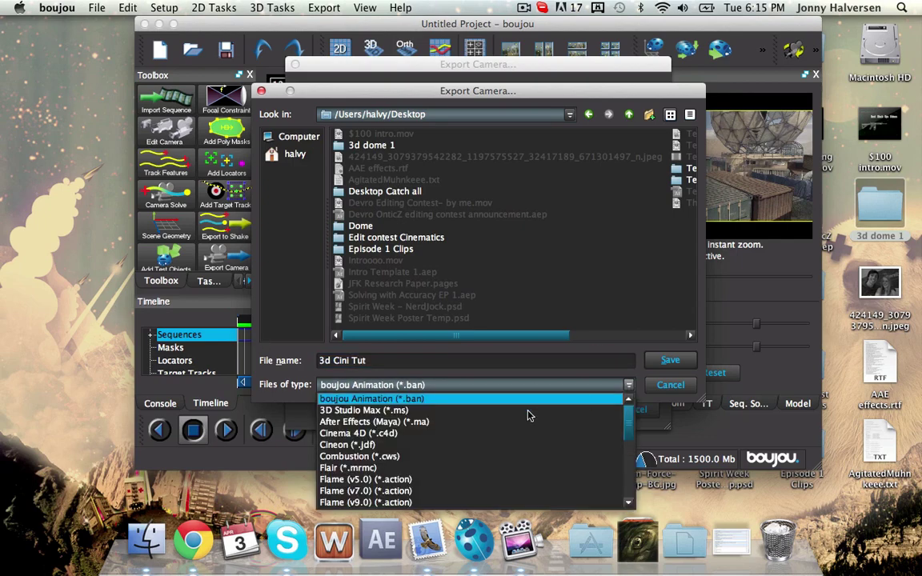
click(404, 433)
click(673, 361)
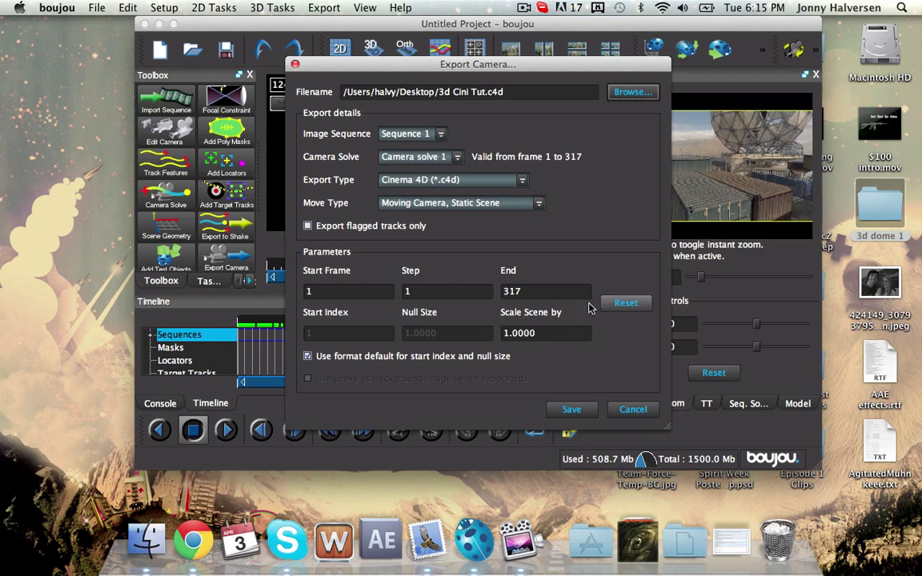
click(571, 409)
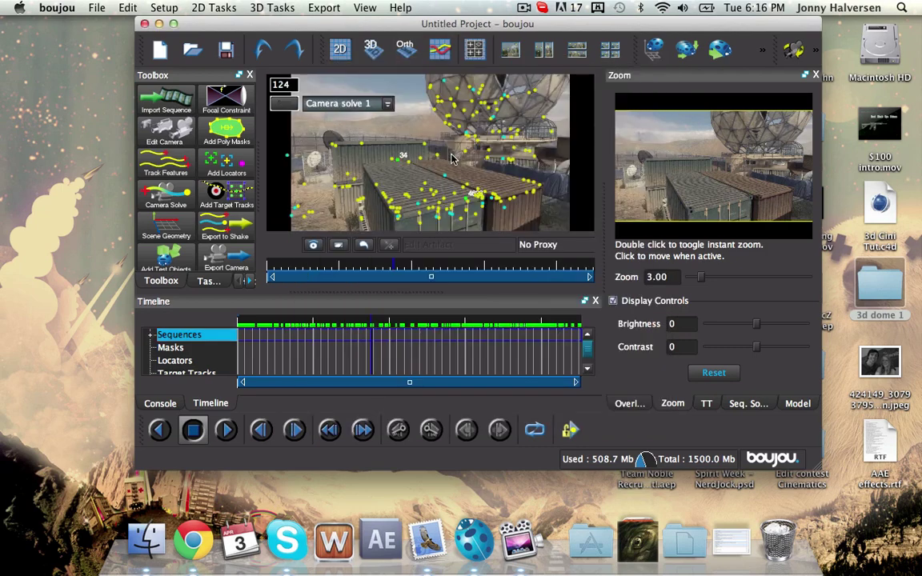
Move boujou aside, switch to the desktop Space, and open 3d Cini Tut.c4d in Cinema 4D
drag(393, 28, 259, 28)
key(ctrl+Left)
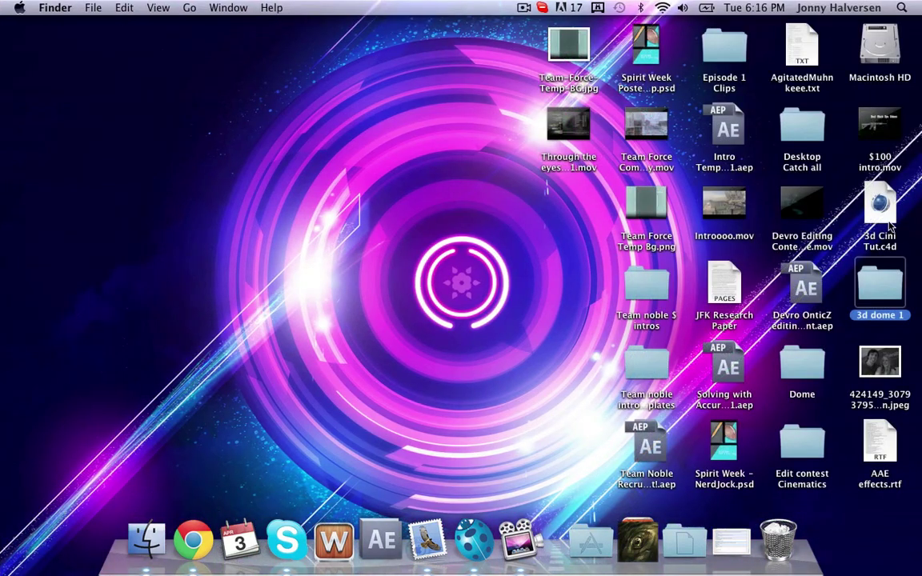
click(885, 213)
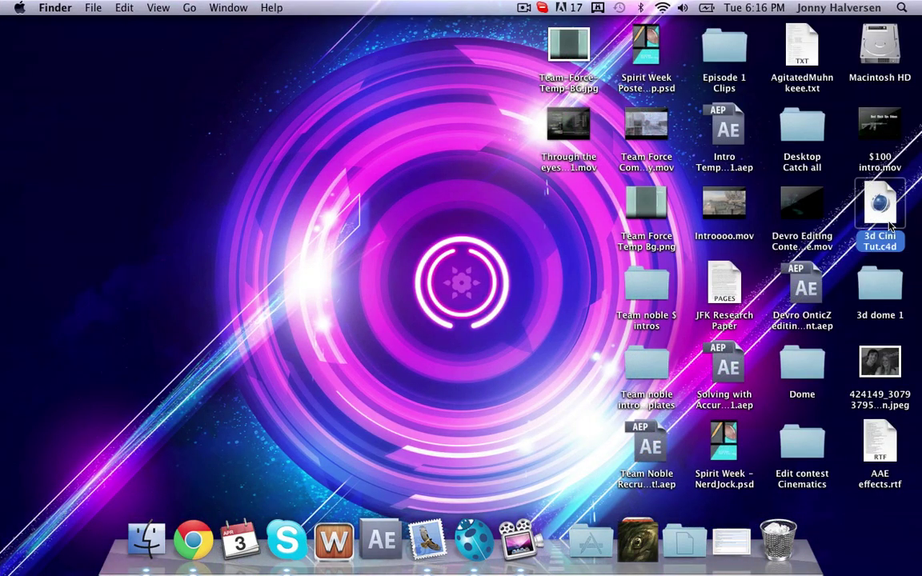
double_click(885, 217)
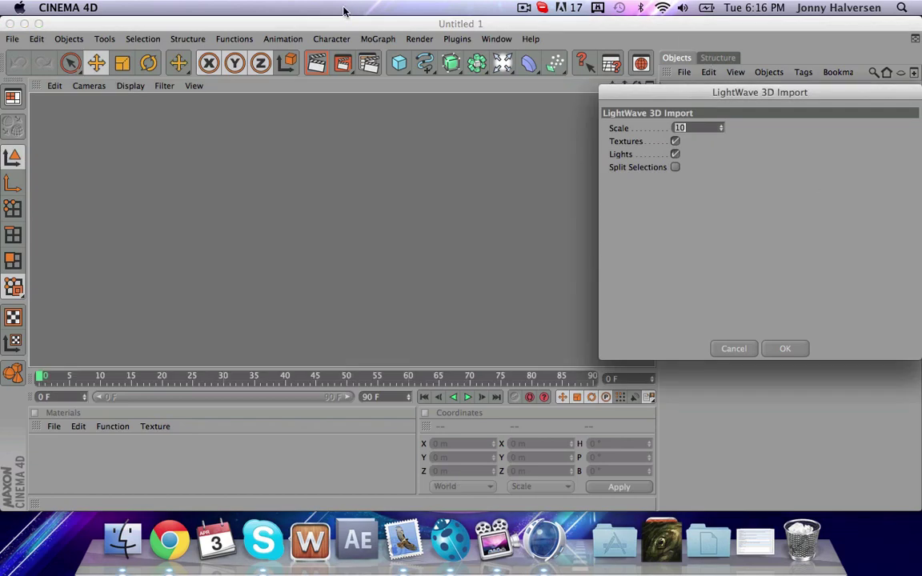
Enter 300 as the Scale in the LightWave 3D Import dialog
drag(694, 98, 605, 80)
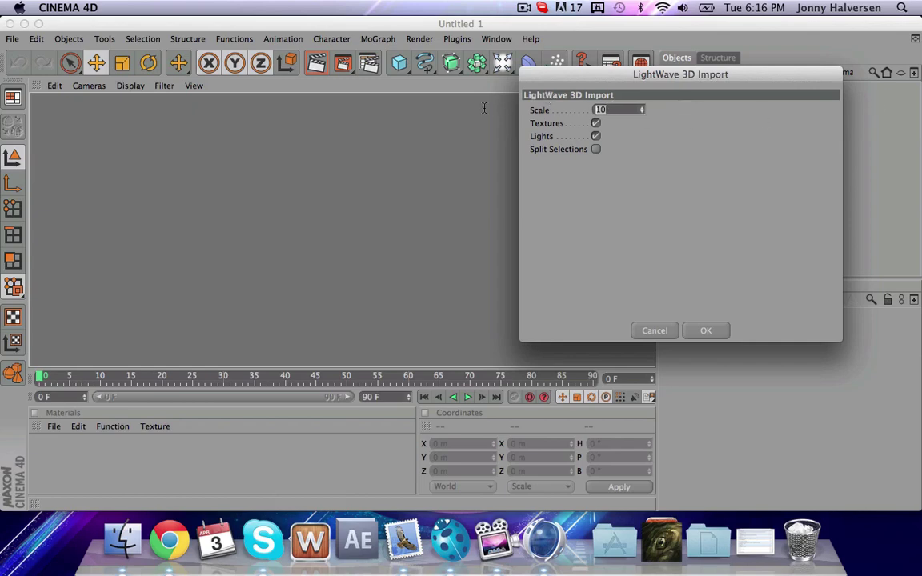
text(300)
key(BackSpace)
key(BackSpace)
key(BackSpace)
text(300)
Confirm the import, create material Mat, and load Dome Cine 2_00000.tif as its Color texture
click(702, 330)
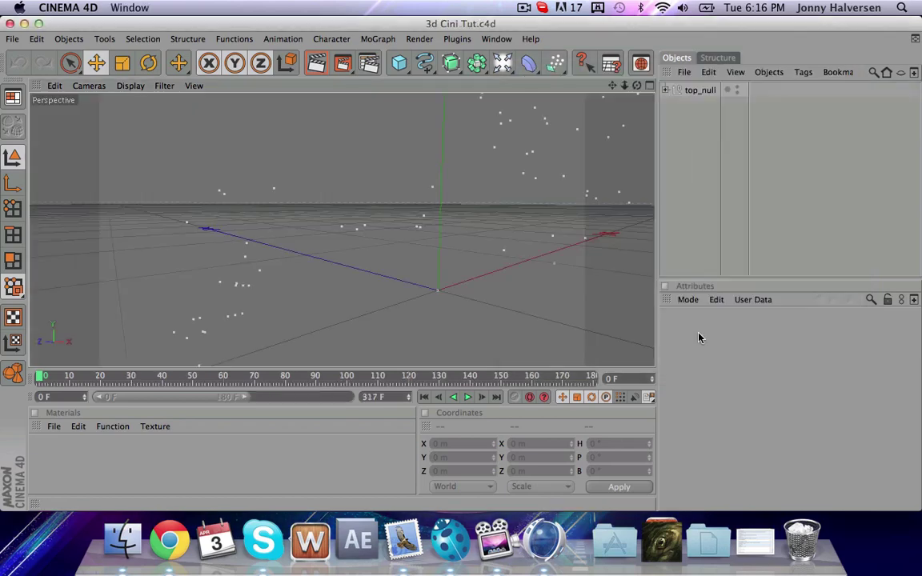
double_click(53, 440)
double_click(46, 453)
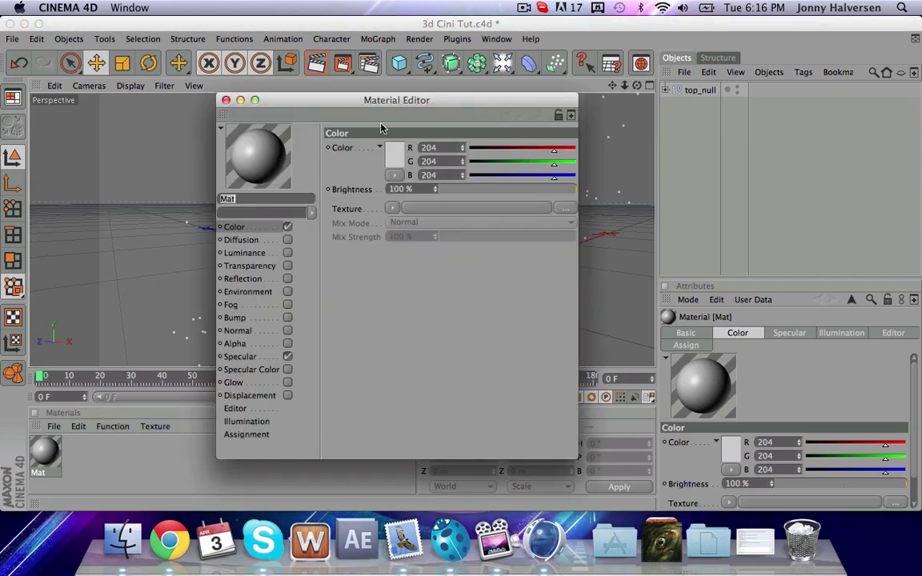
click(392, 208)
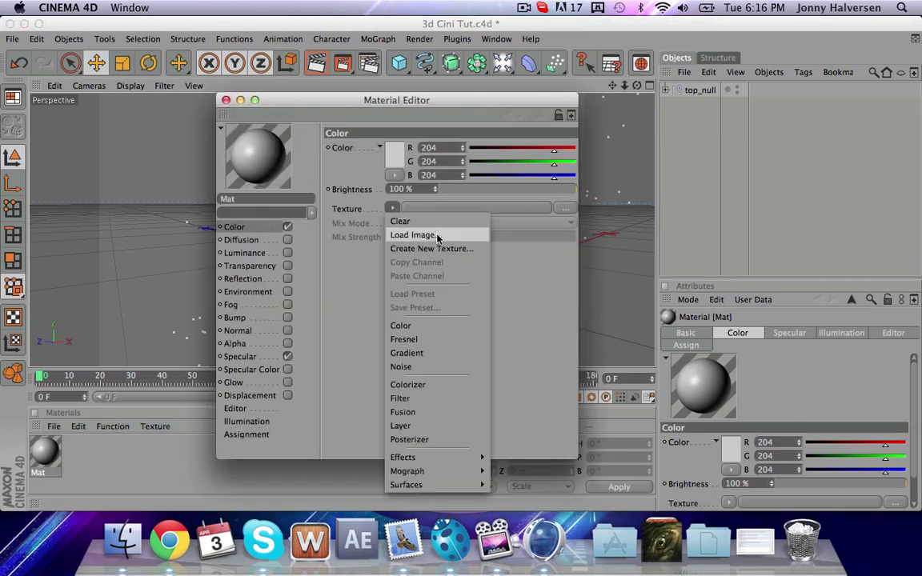
click(414, 234)
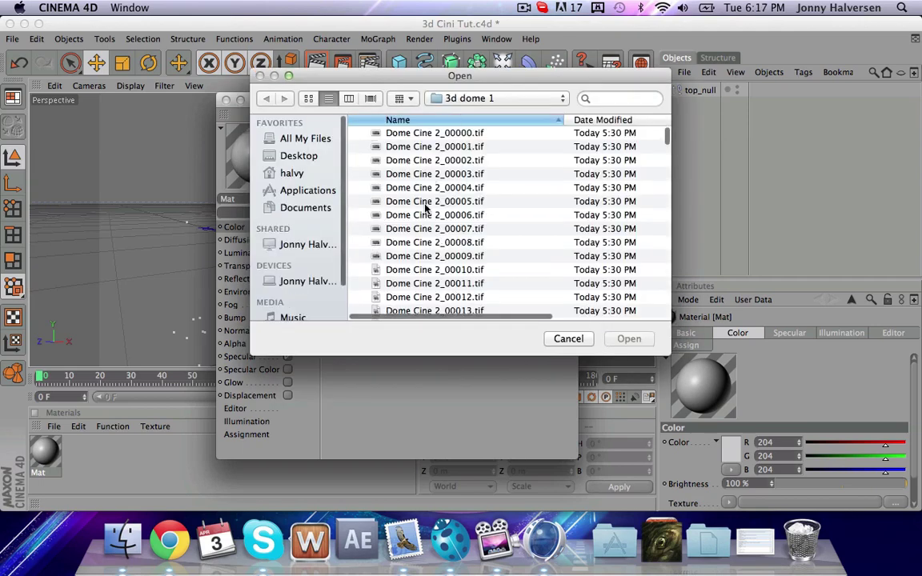
click(440, 138)
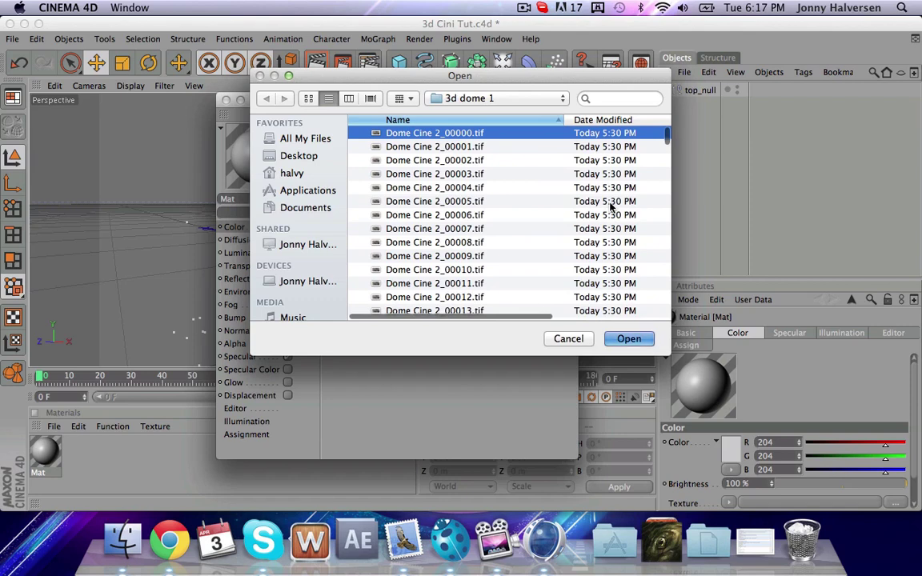
key(Return)
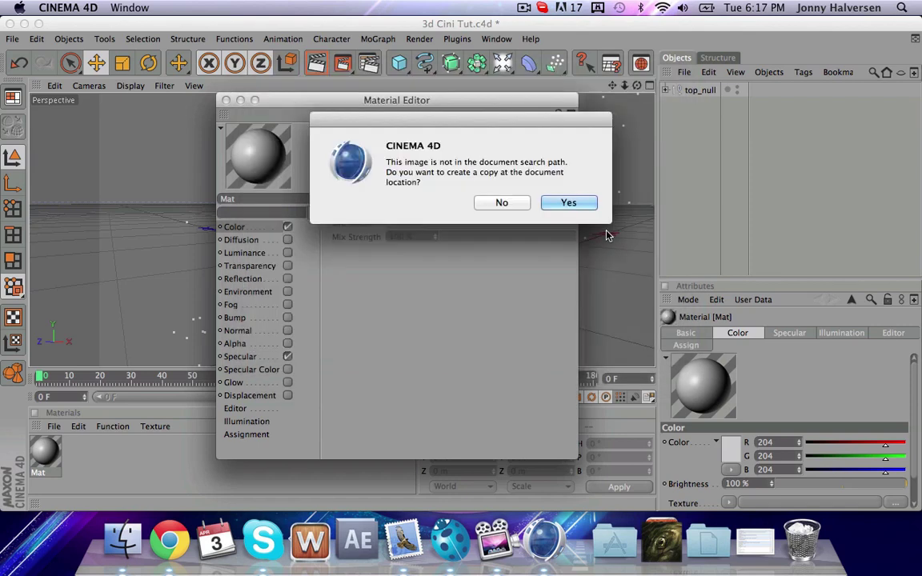
click(503, 203)
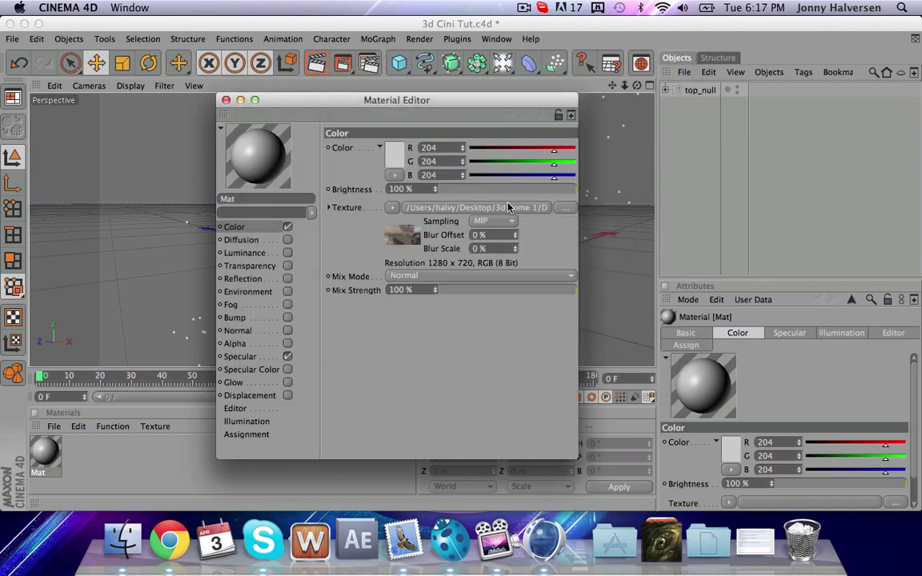
Set the sequence's animation frame rate and calculate its range through frame 316
click(403, 237)
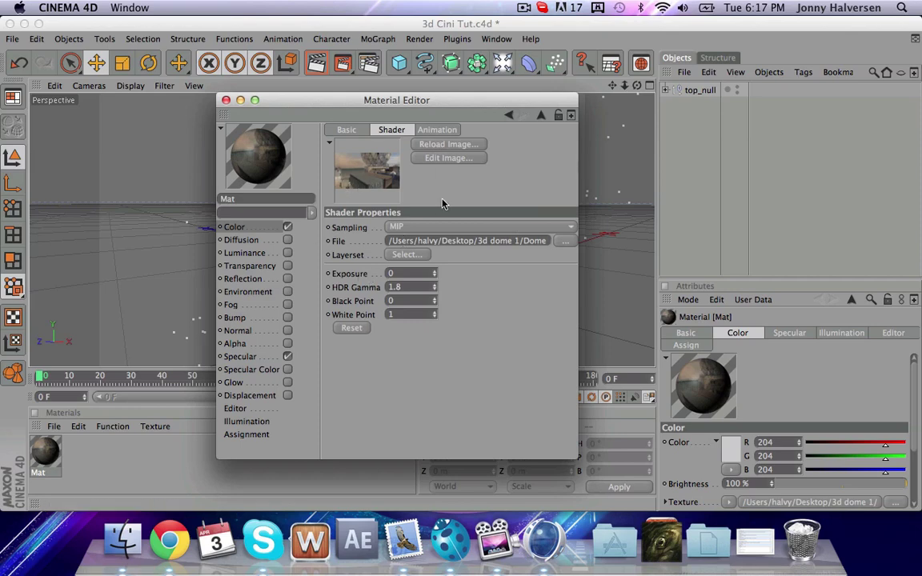
click(438, 130)
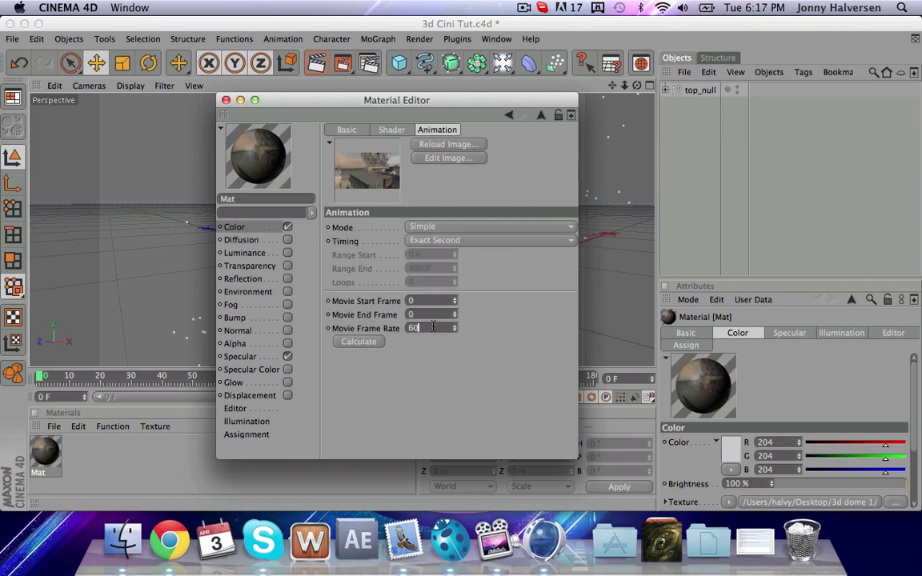
key(BackSpace)
key(BackSpace)
text(50)
click(359, 343)
Add a Background object, apply Mat to it, and scrub the timeline to check the dome footage
click(226, 100)
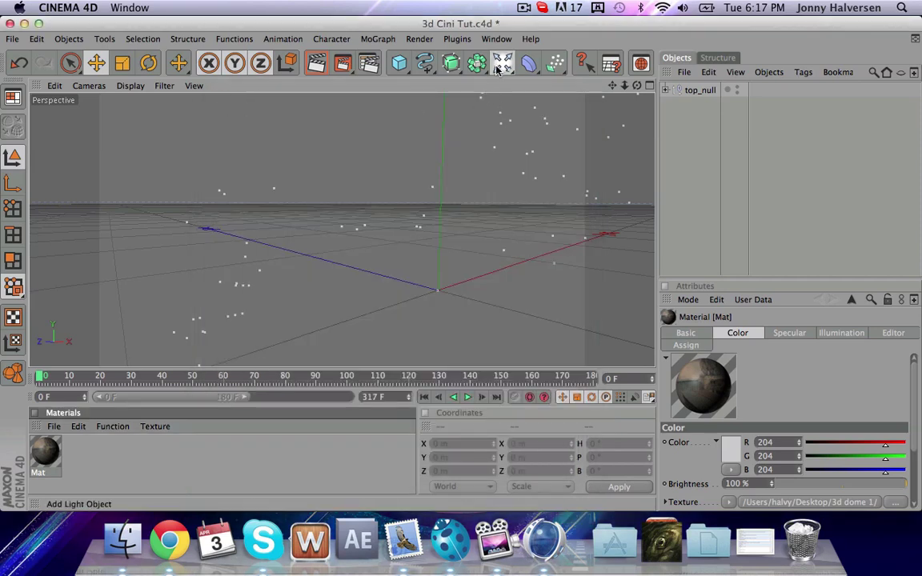
drag(498, 70, 538, 179)
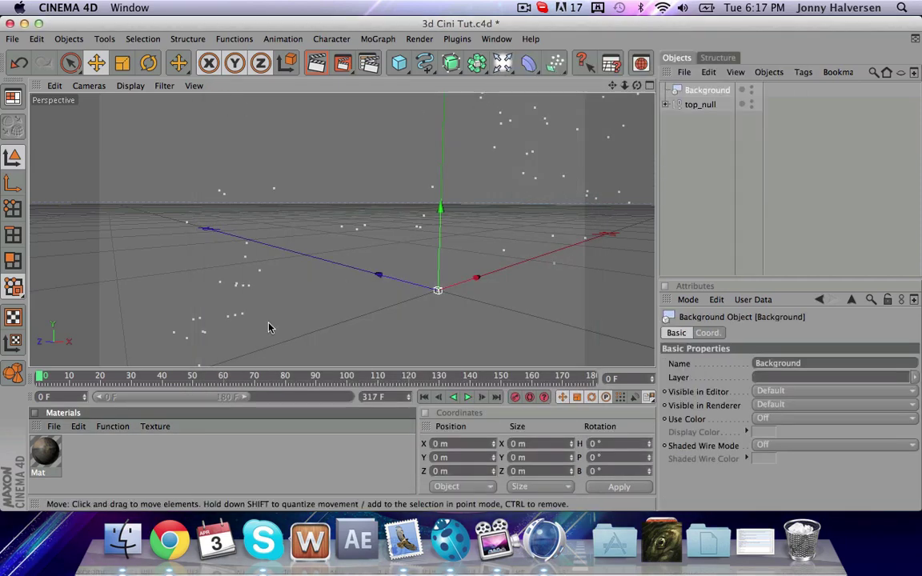
drag(45, 452, 703, 91)
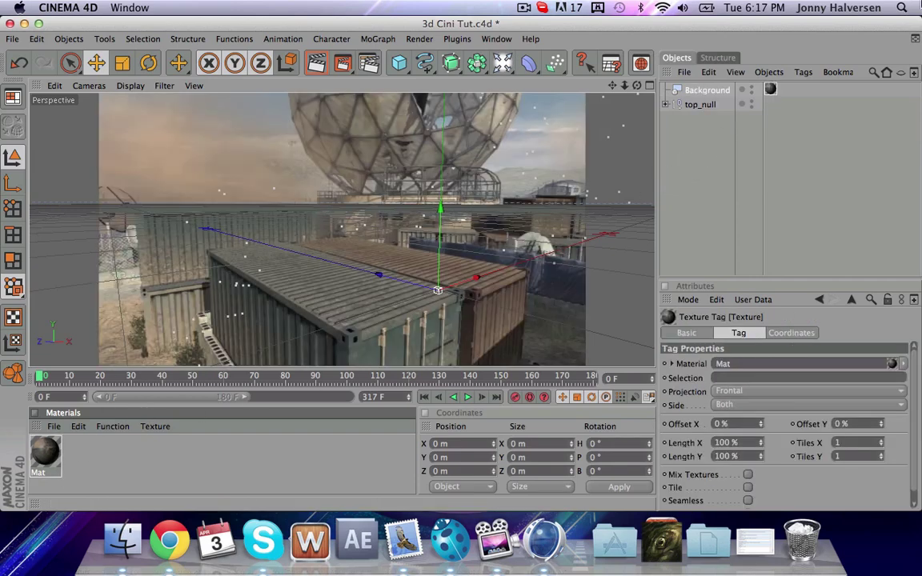
alt+middle_drag(440, 218, 398, 192)
drag(309, 377, 590, 378)
drag(345, 378, 37, 423)
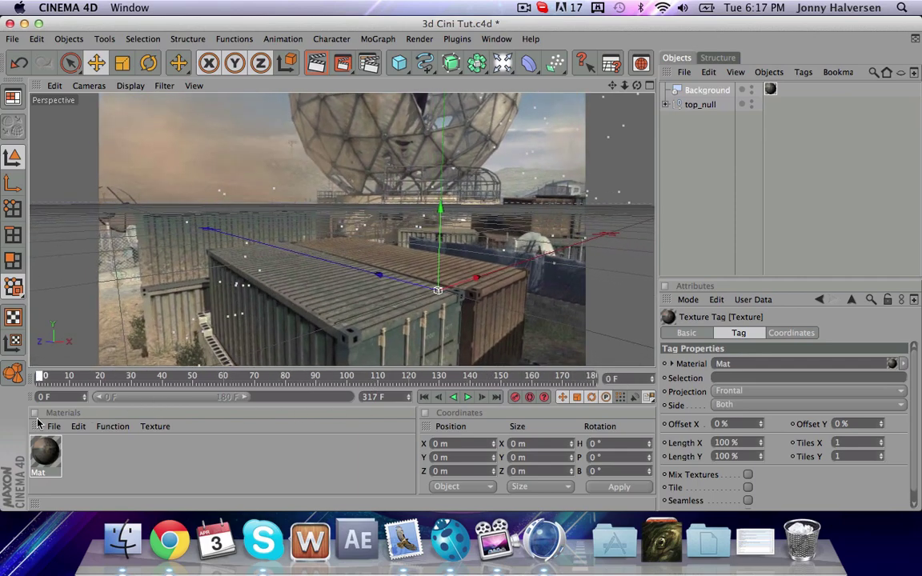
Add a MoGraph Text Object, scale it down to about 27.4 m, and change its text to 'Tut!'
click(379, 40)
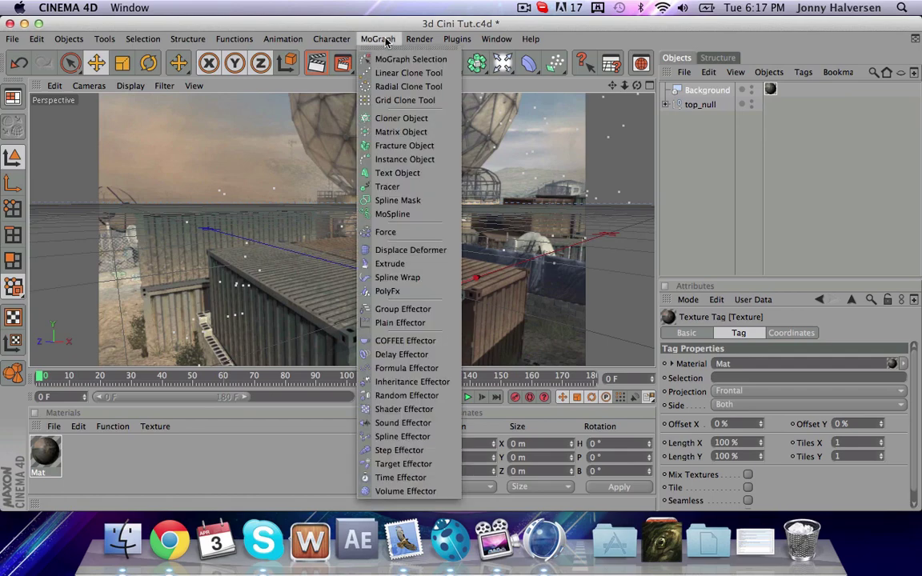
click(398, 173)
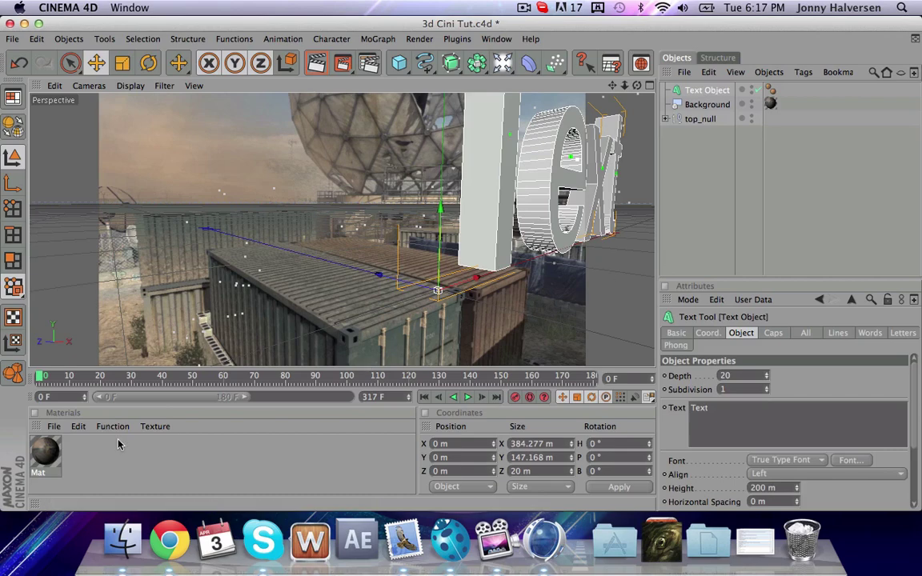
drag(92, 376, 248, 376)
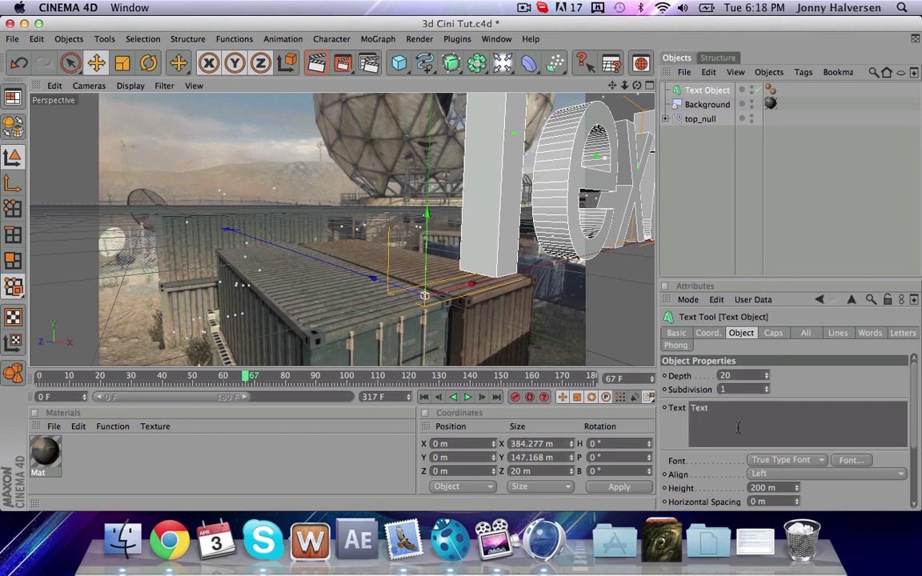
click(122, 64)
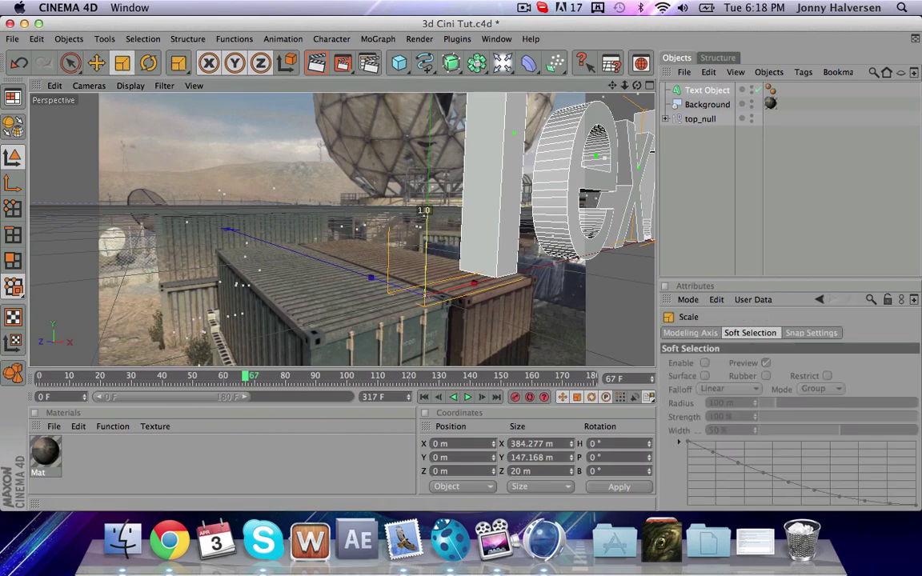
drag(387, 200, 381, 265)
click(708, 90)
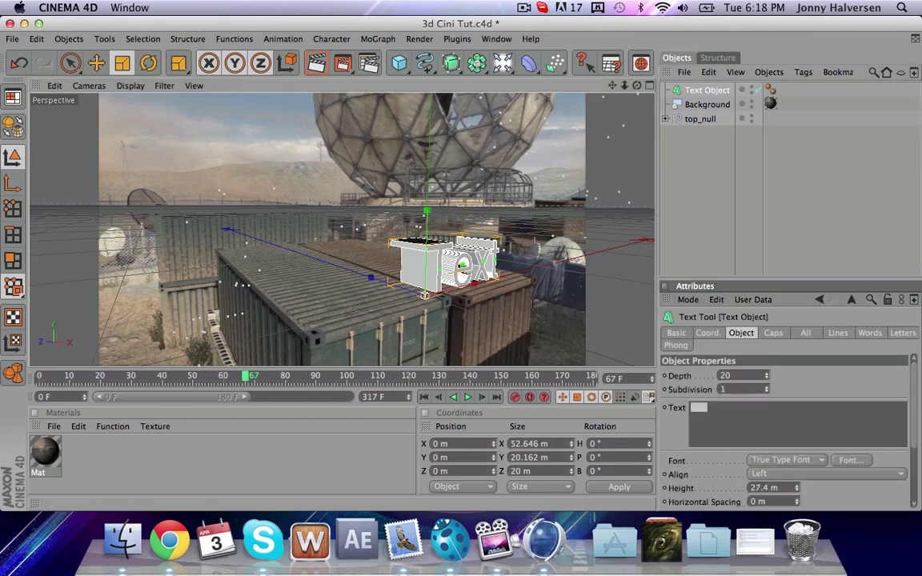
text(Tut!)
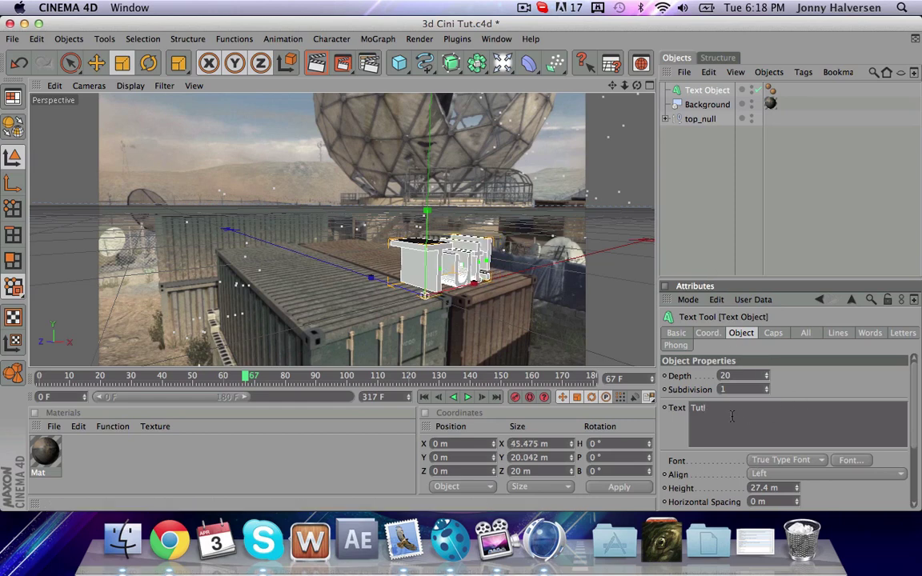
Lower the text Depth to 12, shrink it slightly, and move it left to X −43.346 m
drag(767, 380, 767, 380)
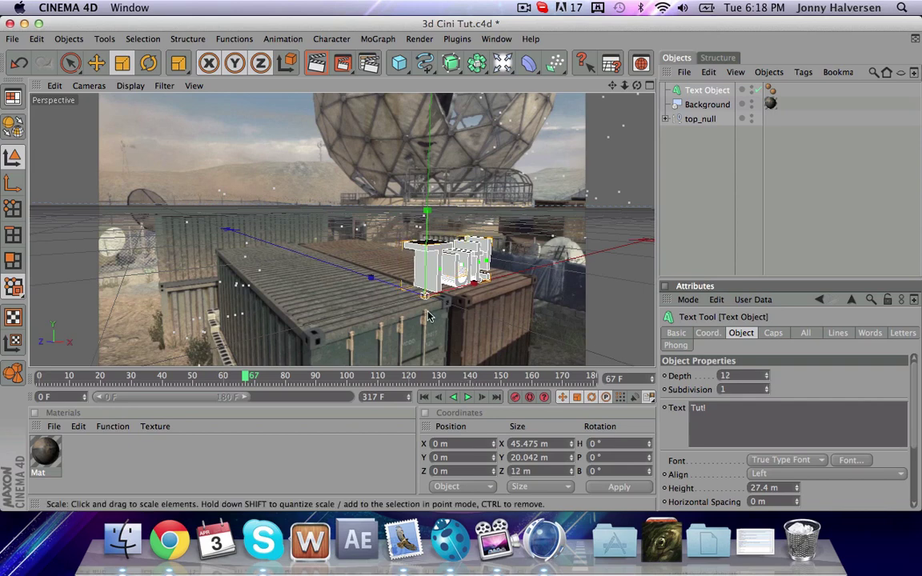
drag(478, 288, 383, 295)
key(e)
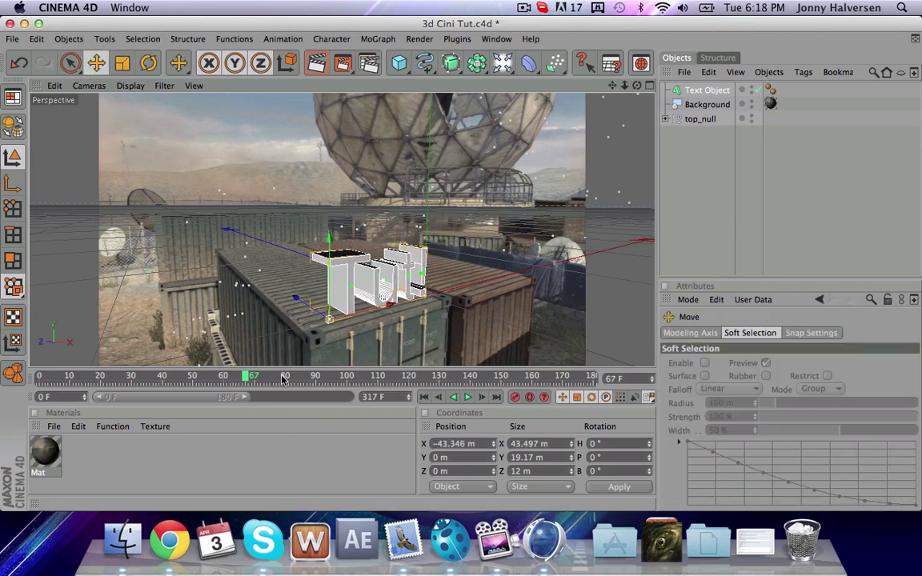
click(145, 375)
Scrub the timeline to the end and back to confirm the text tracks the container
drag(144, 375, 544, 375)
drag(671, 399, 699, 399)
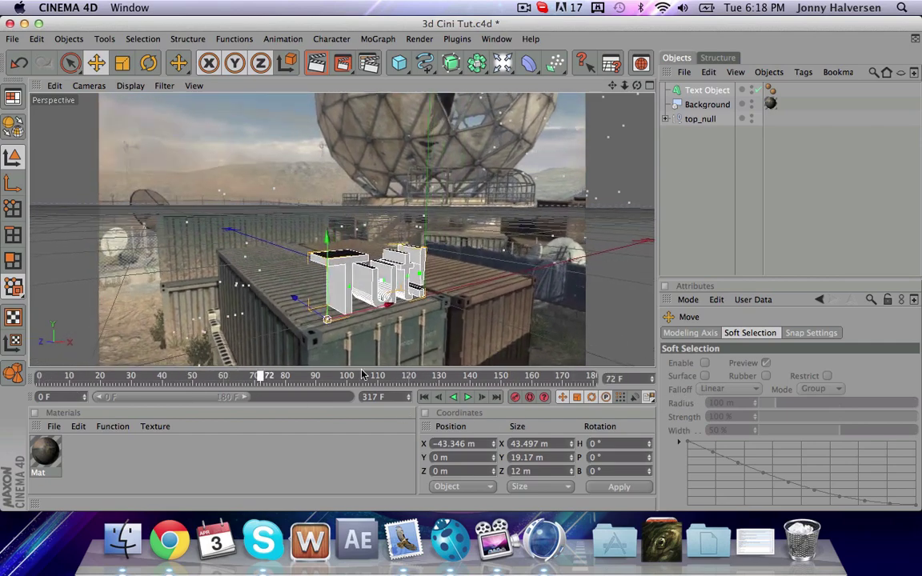
drag(385, 383, 664, 393)
key(shift+f)
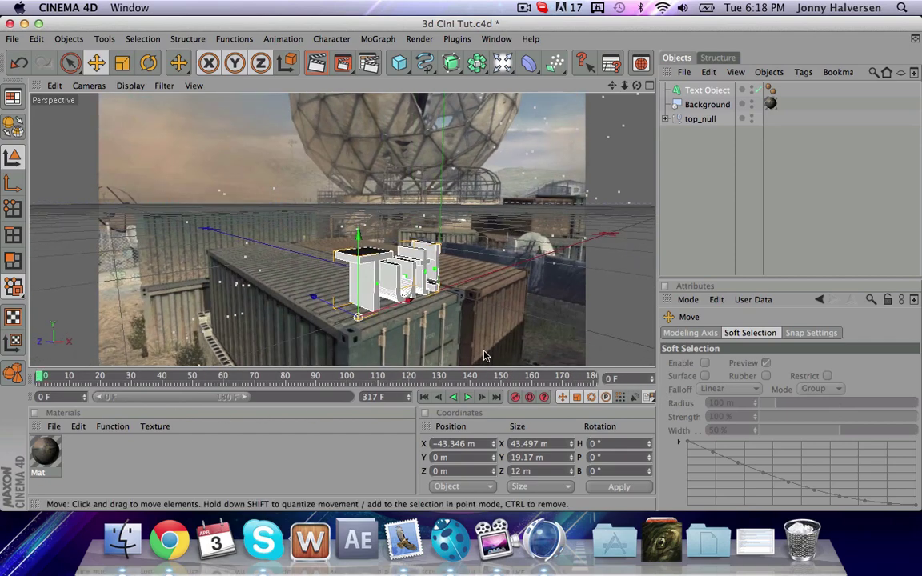
key(ctrl+r)
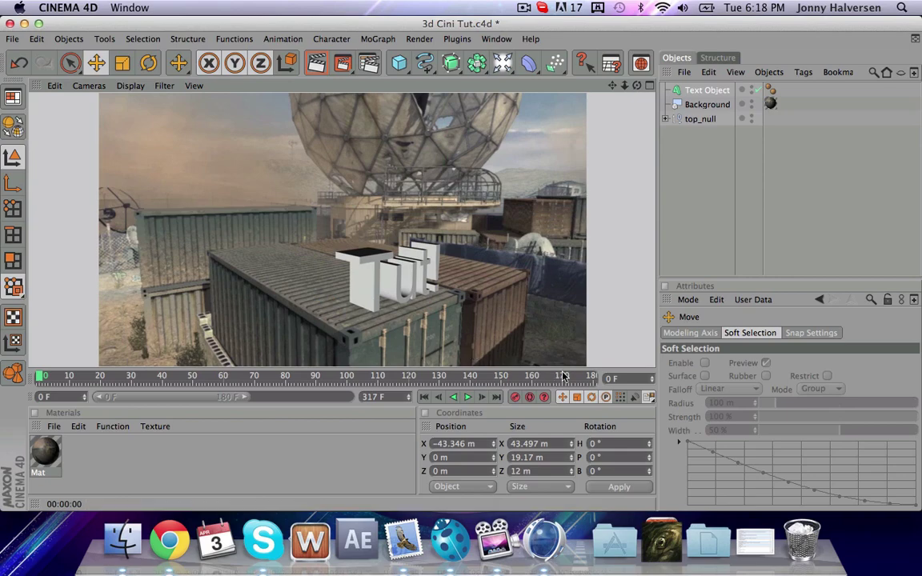
click(590, 377)
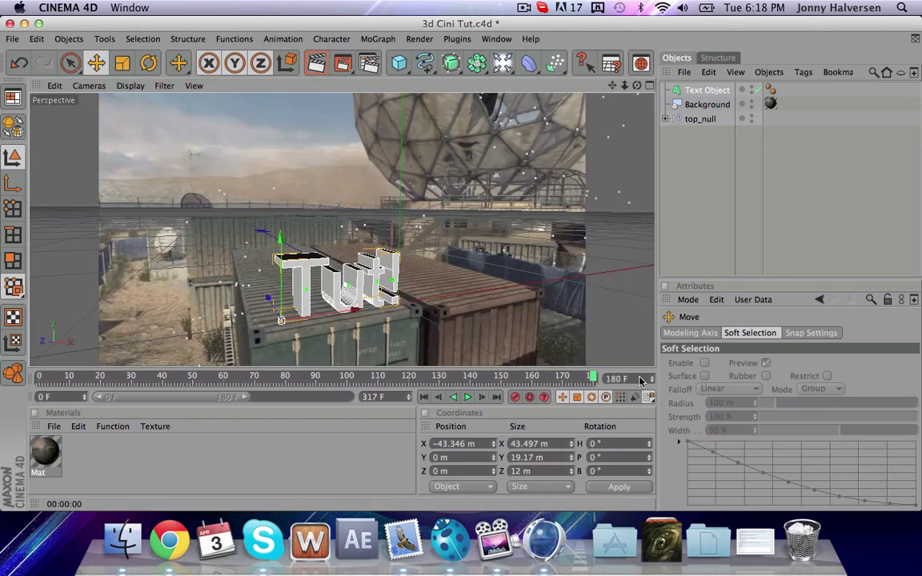
key(ctrl+r)
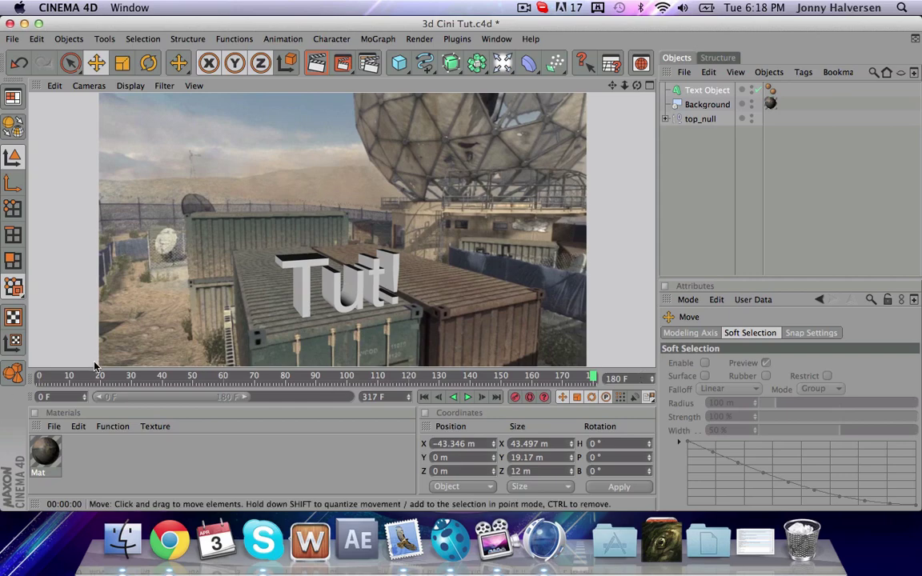
drag(92, 376, 147, 412)
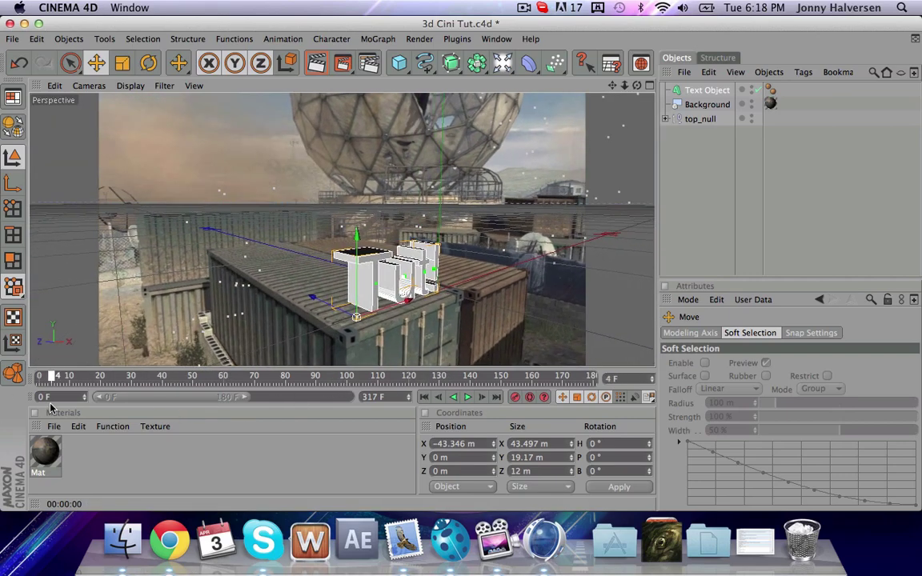
drag(53, 377, 8, 362)
click(171, 480)
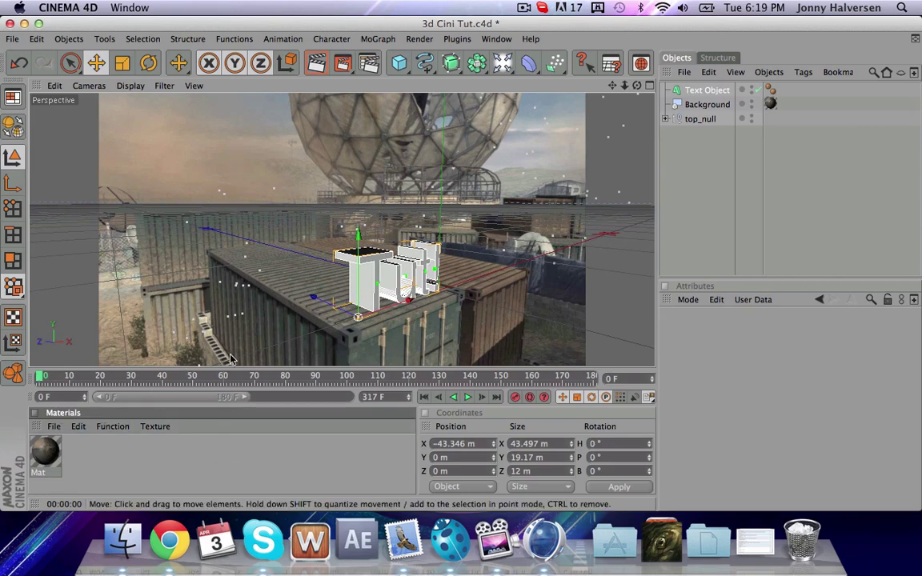
Set the Text Object's Start cap to Fillet Cap (1 step, 0.655 m radius) and view it frontally
click(46, 453)
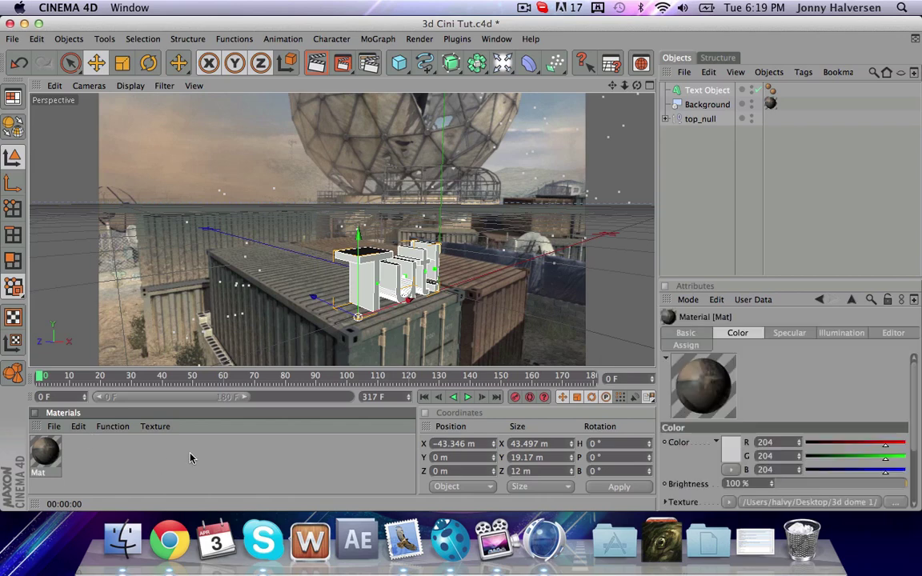
click(704, 90)
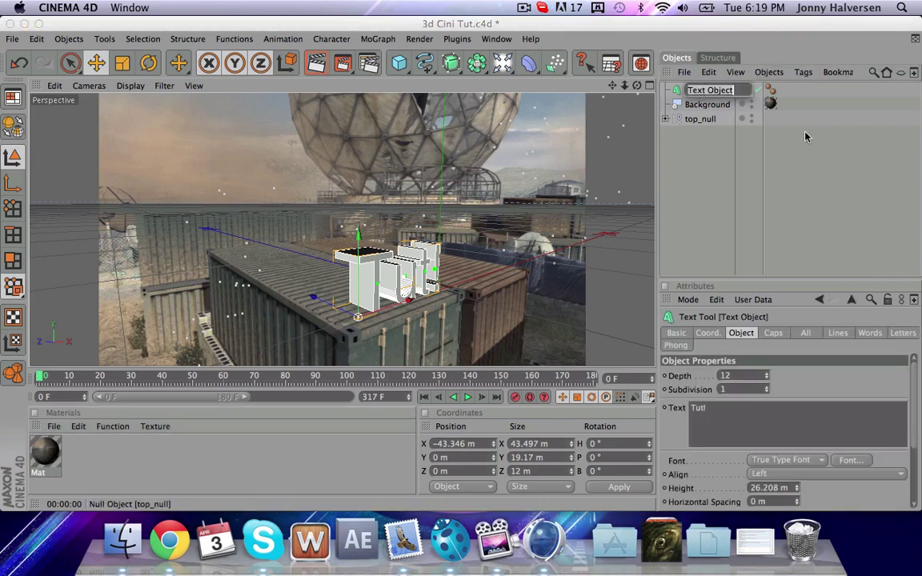
click(740, 240)
click(706, 90)
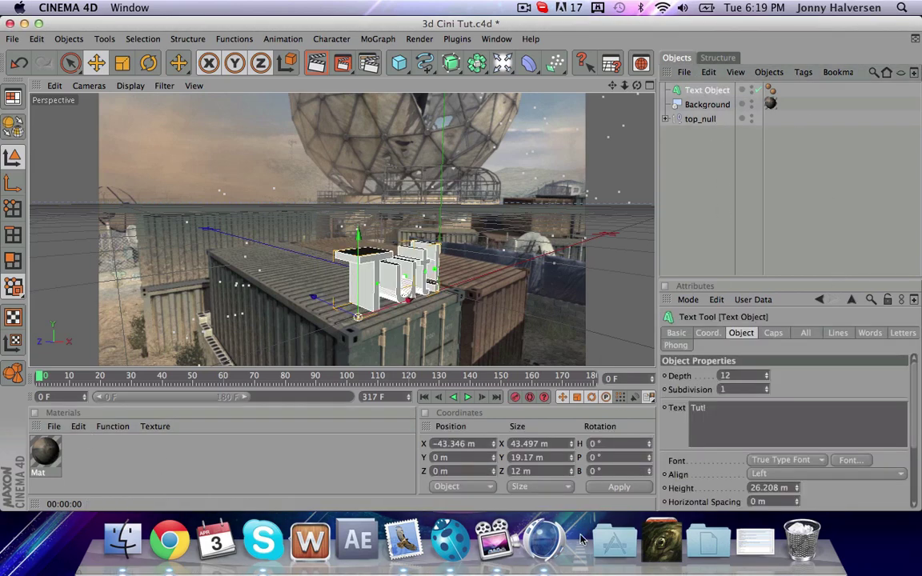
click(772, 334)
click(781, 376)
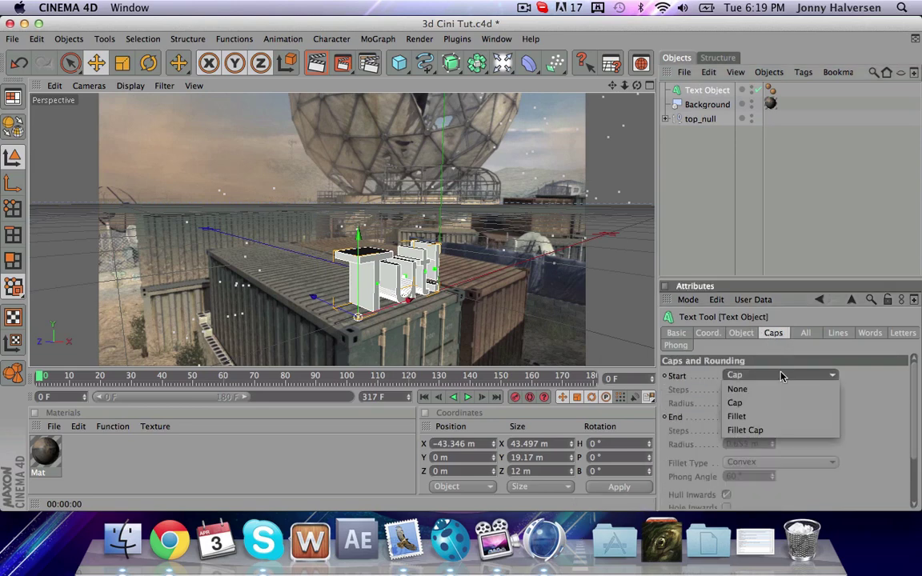
click(771, 431)
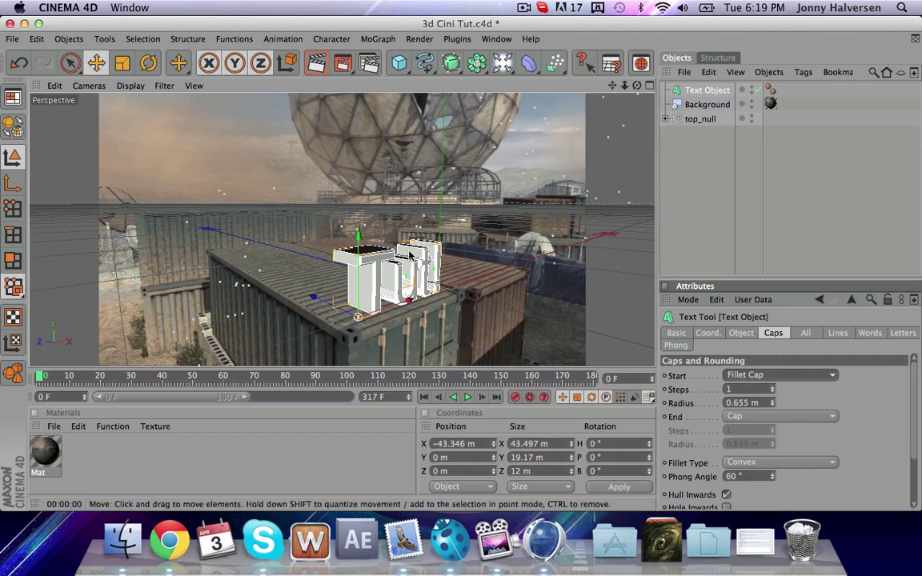
drag(302, 376, 424, 376)
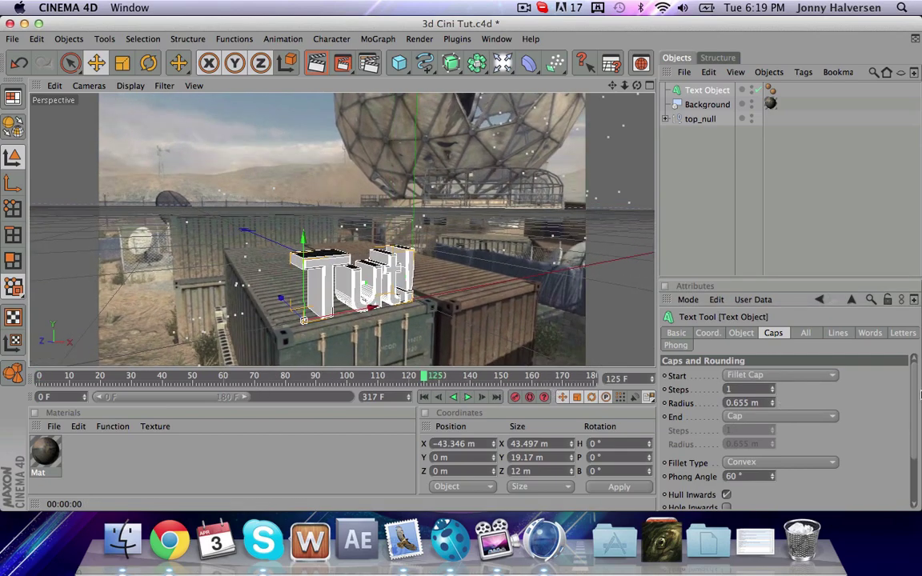
Create material Mat.1 and set its Color to pure red 255/0/0
double_click(77, 449)
double_click(45, 453)
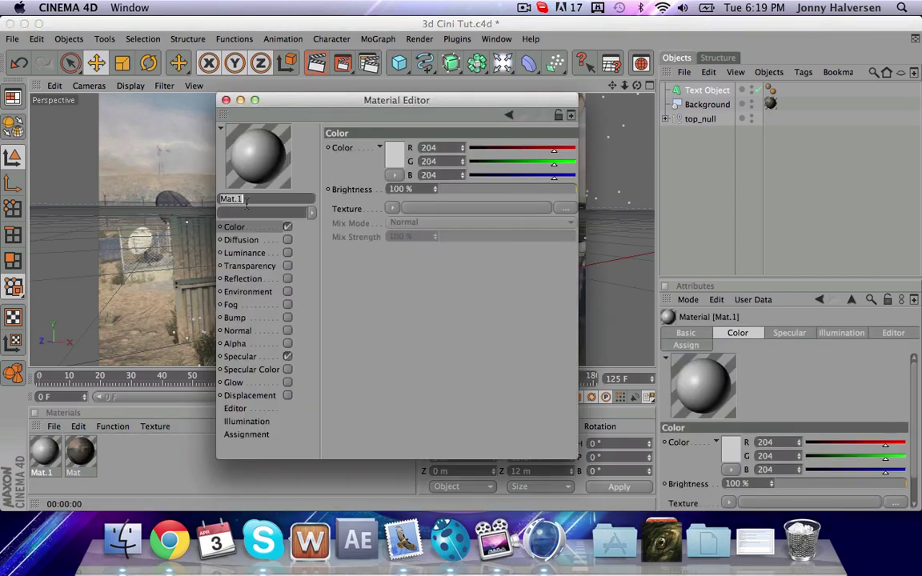
click(395, 155)
drag(378, 137, 459, 104)
click(415, 214)
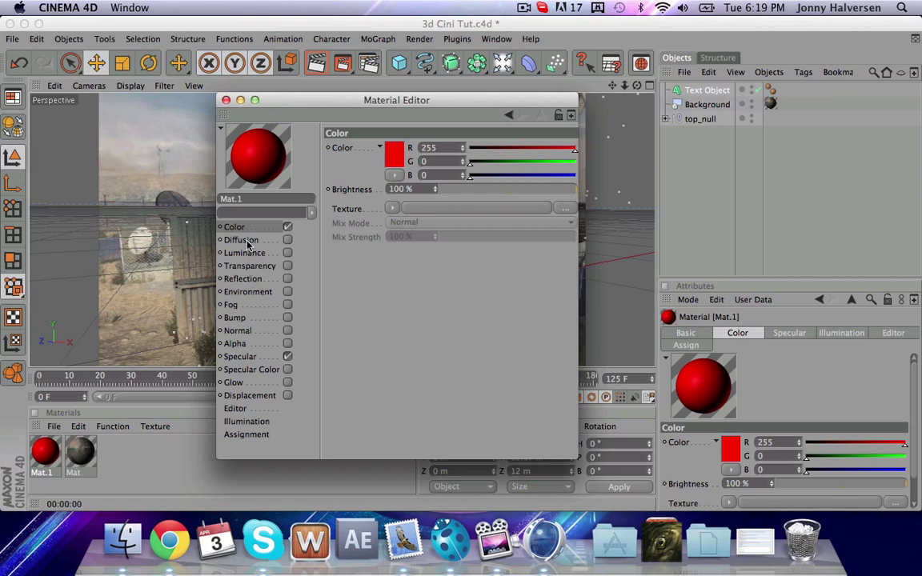
Enable Mat.1's Reflection at 24% and apply it to the Tut! Text Object
click(243, 278)
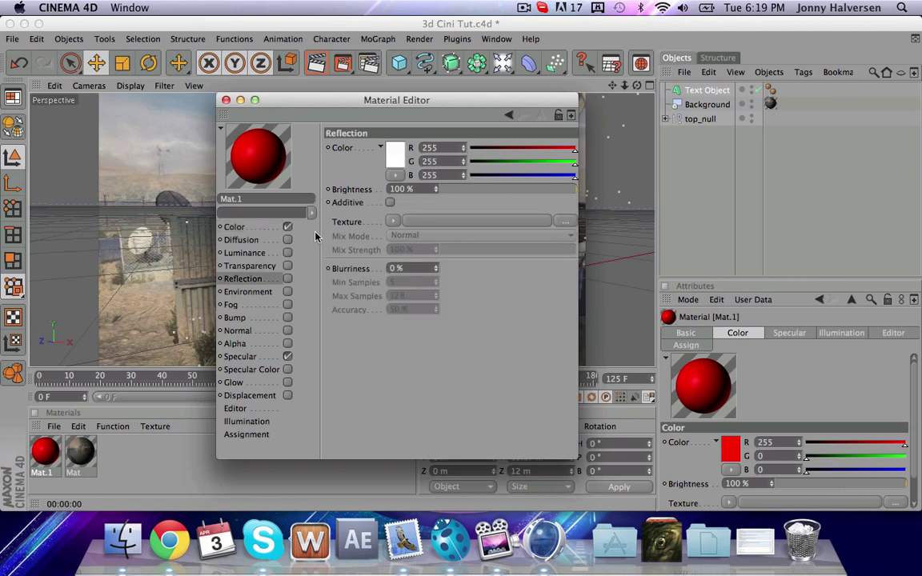
click(287, 279)
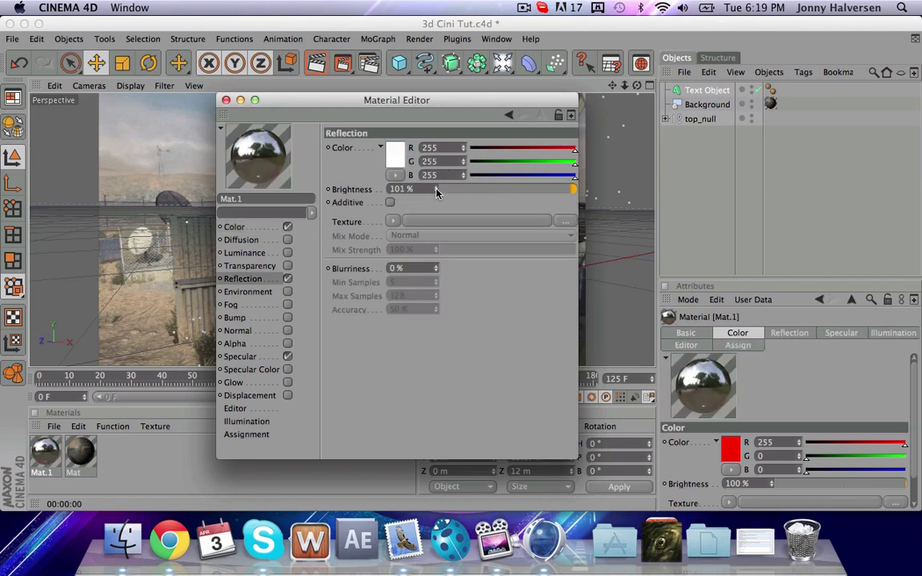
mouse_move(436, 190)
mouse_down()
mouse_move(436, 208)
mouse_move(436, 197)
mouse_up()
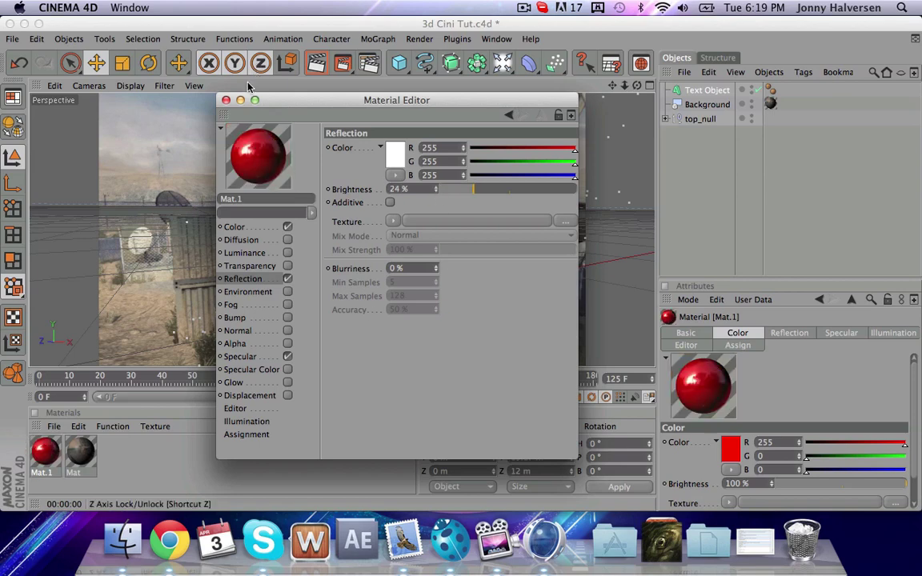
click(225, 101)
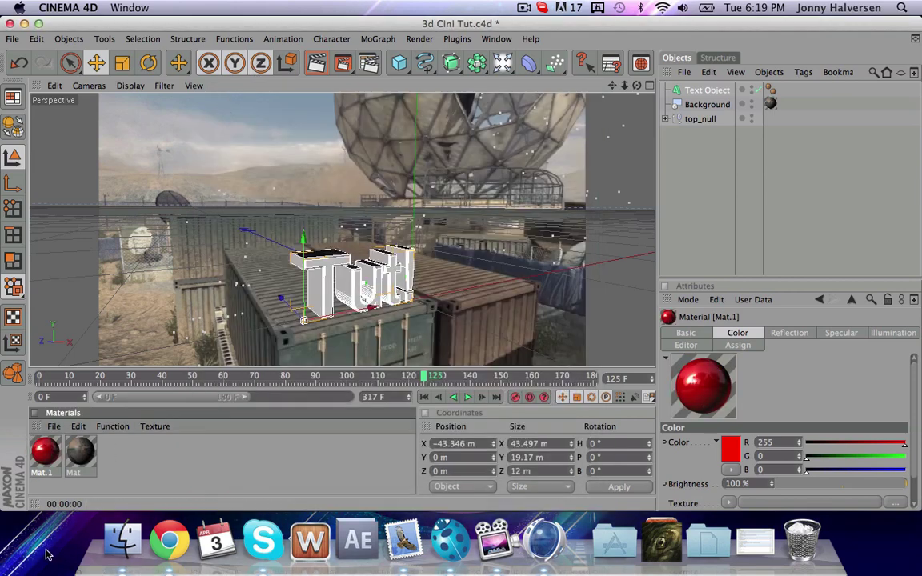
drag(52, 454, 707, 92)
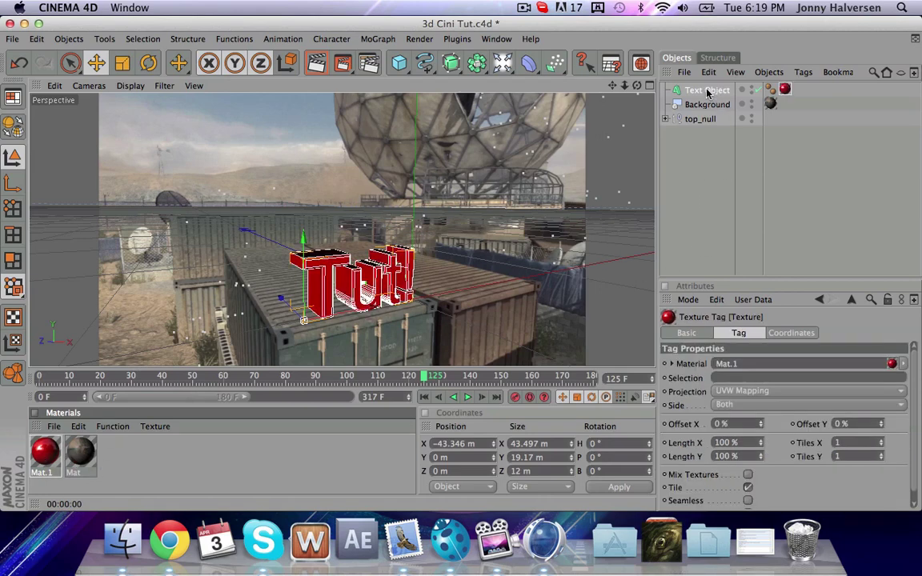
Create material Mat.2 and set its Color to green 21/205/21
double_click(136, 455)
double_click(57, 456)
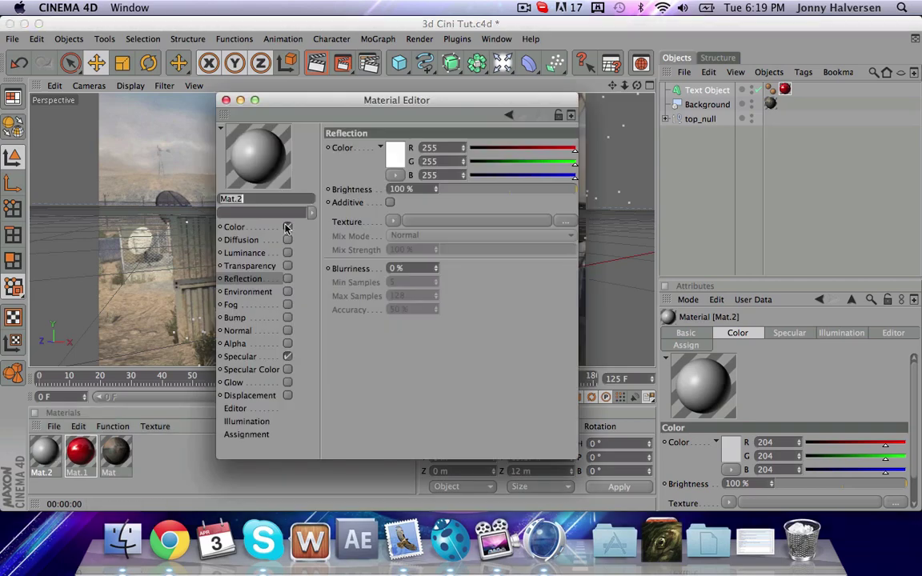
click(235, 228)
click(396, 155)
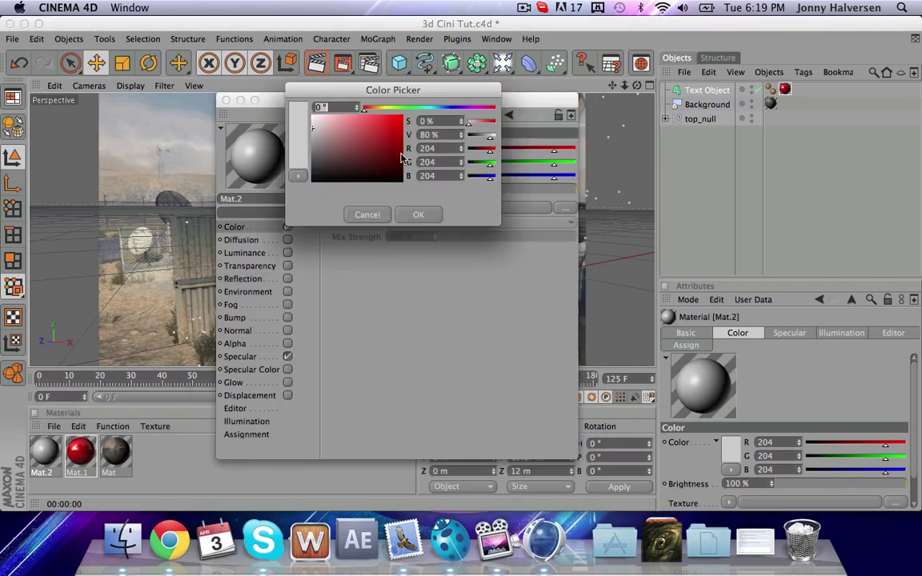
drag(491, 171, 503, 164)
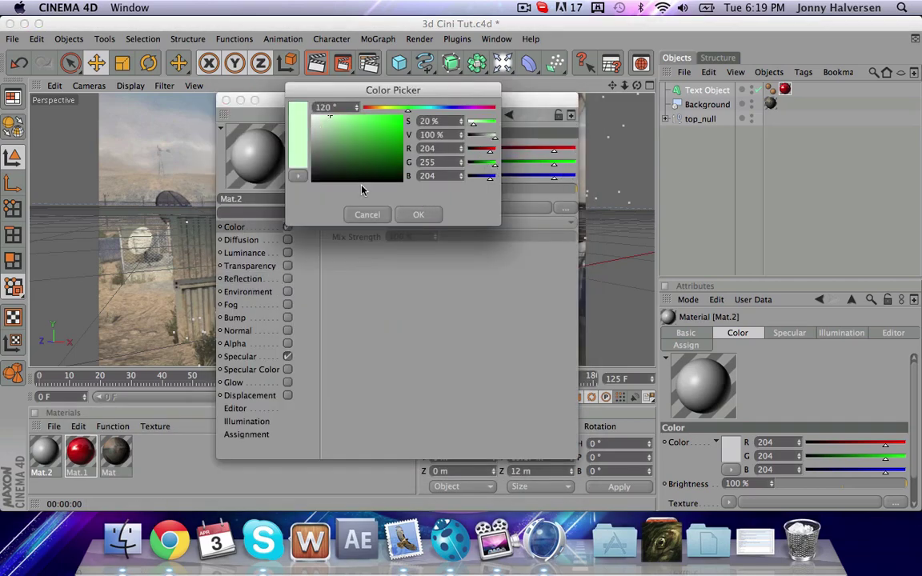
click(394, 131)
click(418, 214)
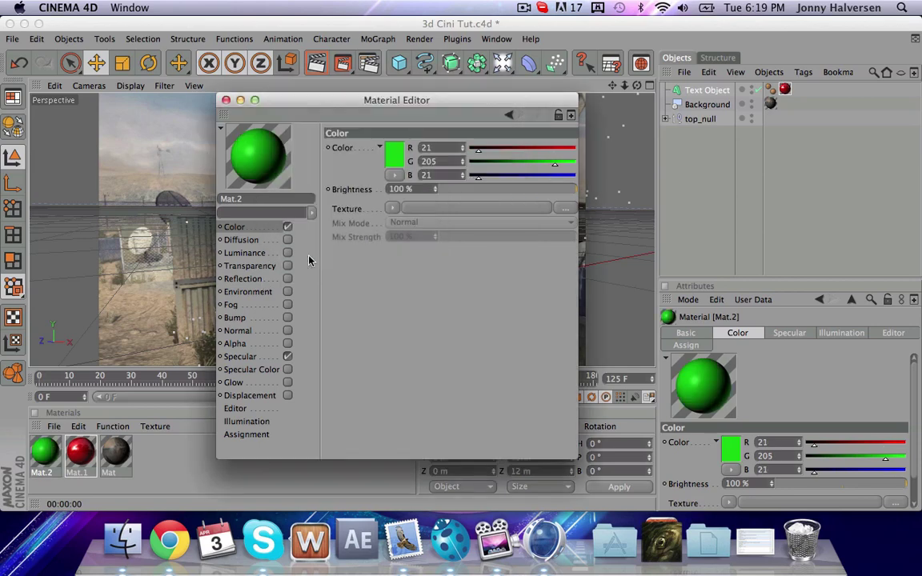
Enable Mat.2's Reflection at 44% and apply it to the Tut! Text Object
click(243, 280)
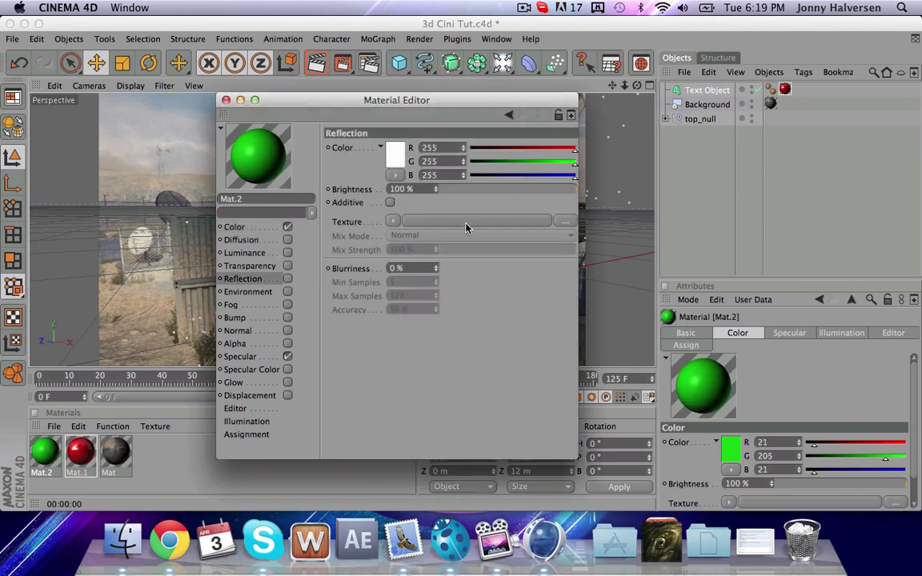
click(288, 279)
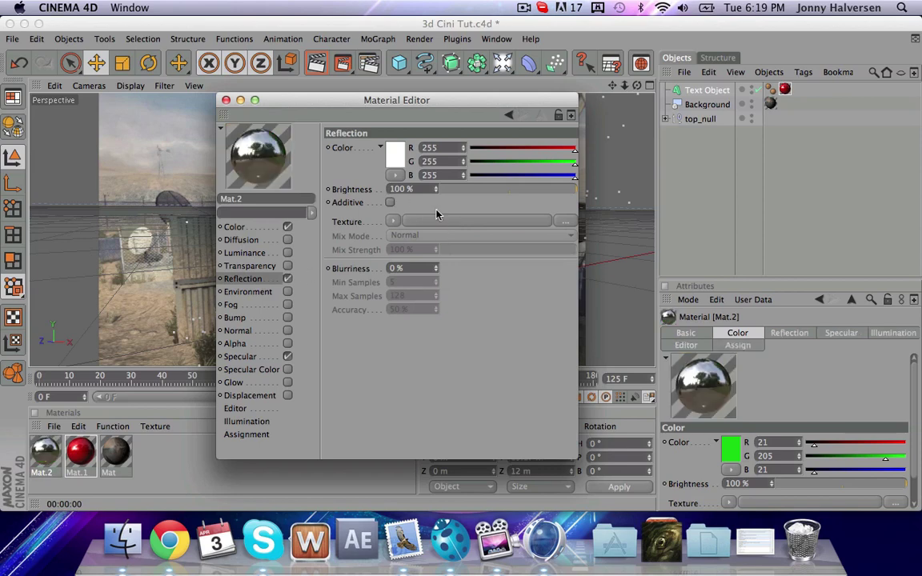
drag(572, 189, 502, 189)
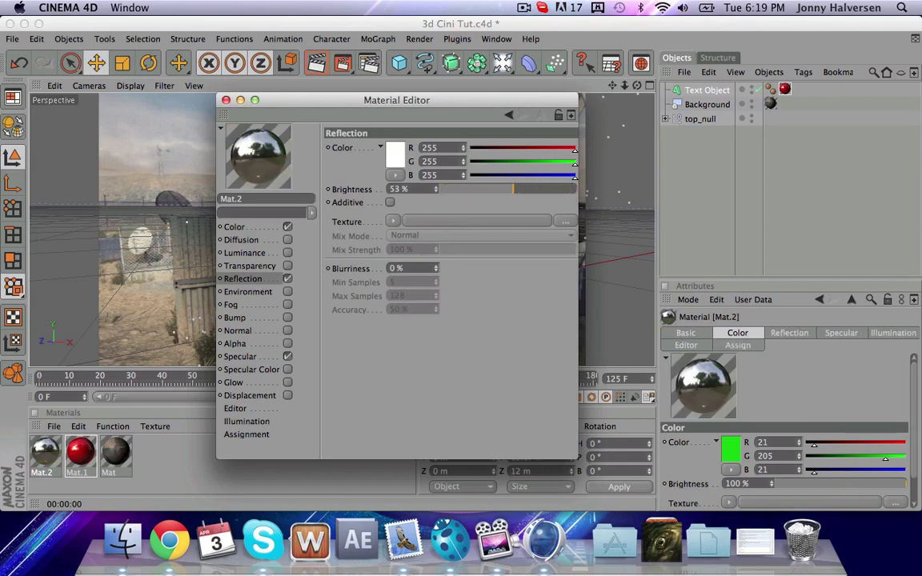
click(226, 100)
drag(49, 453, 708, 91)
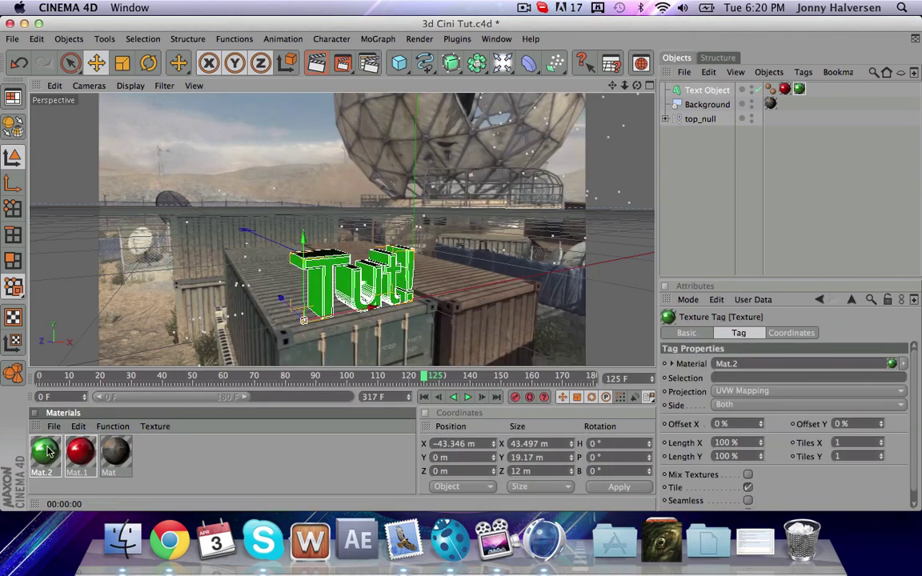
click(697, 90)
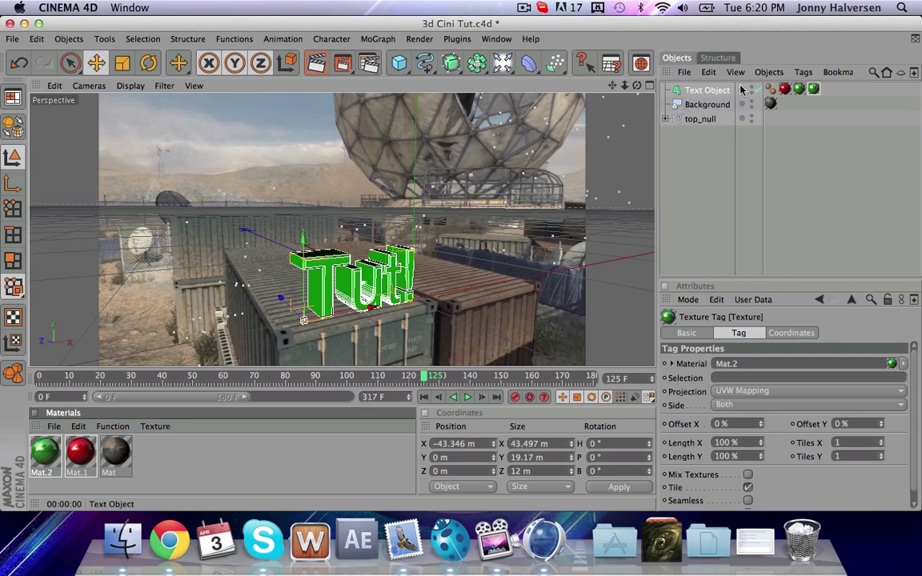
click(742, 378)
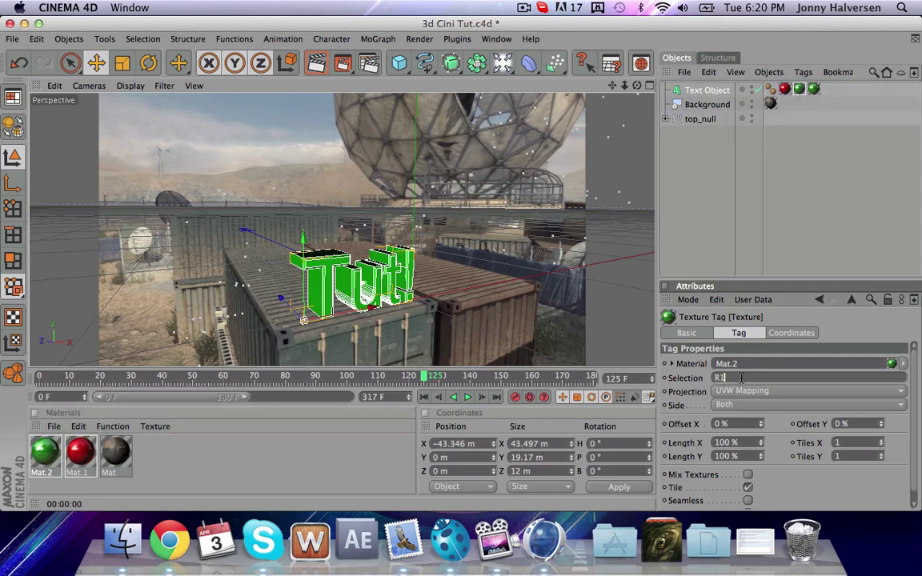
key(Return)
double_click(731, 378)
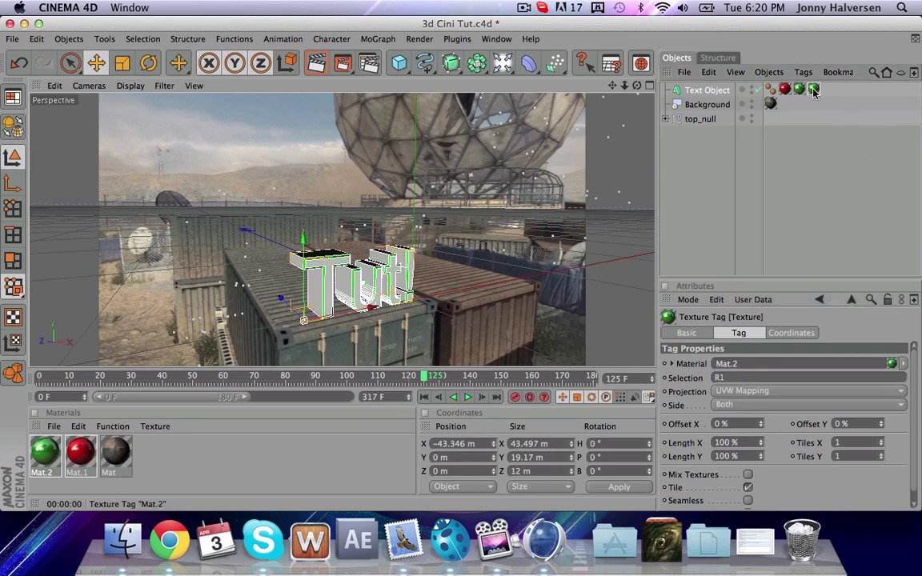
key(BackSpace)
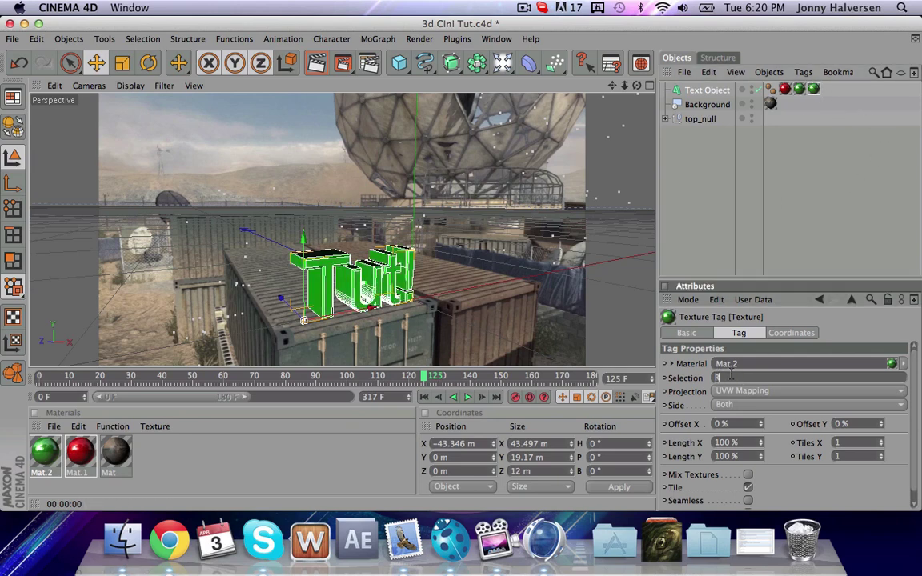
text(R2)
key(Return)
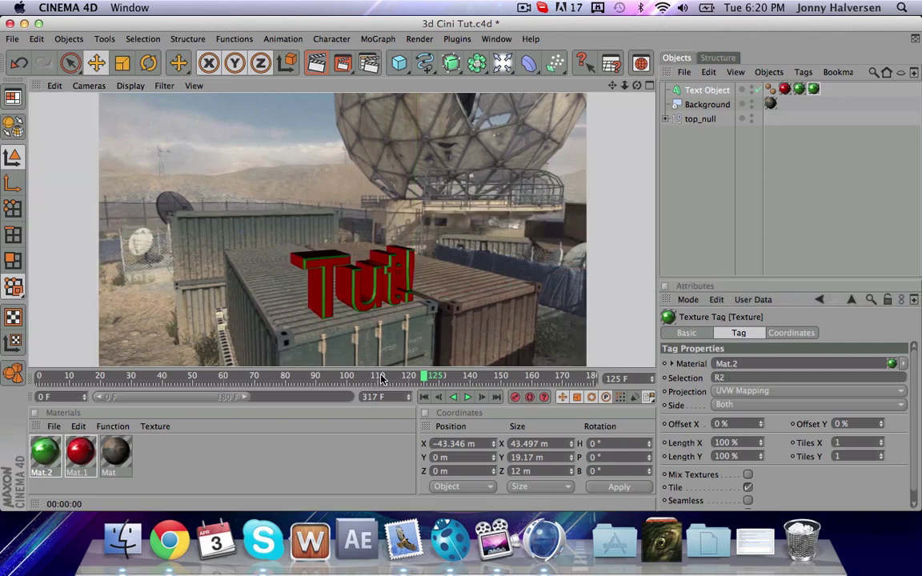
drag(409, 376, 594, 376)
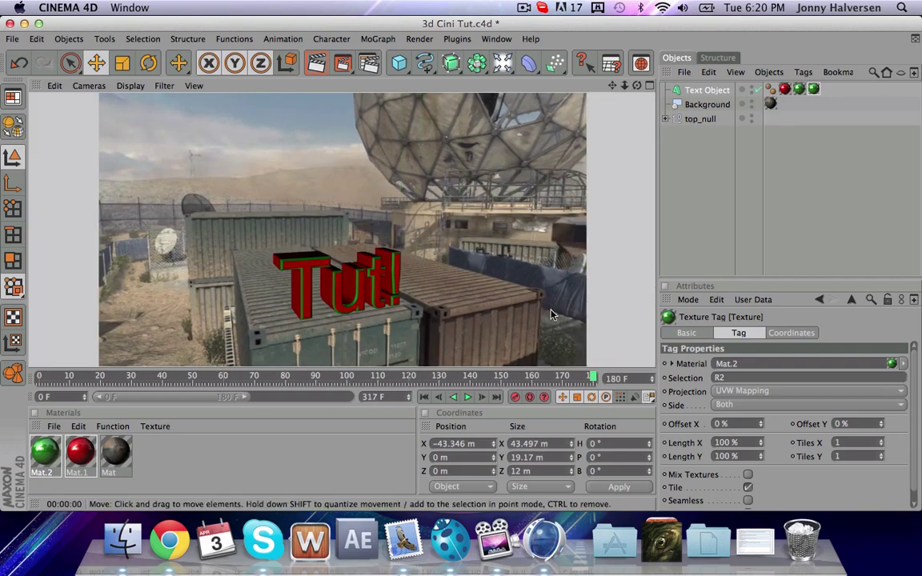
drag(561, 372, 361, 394)
key(ctrl+r)
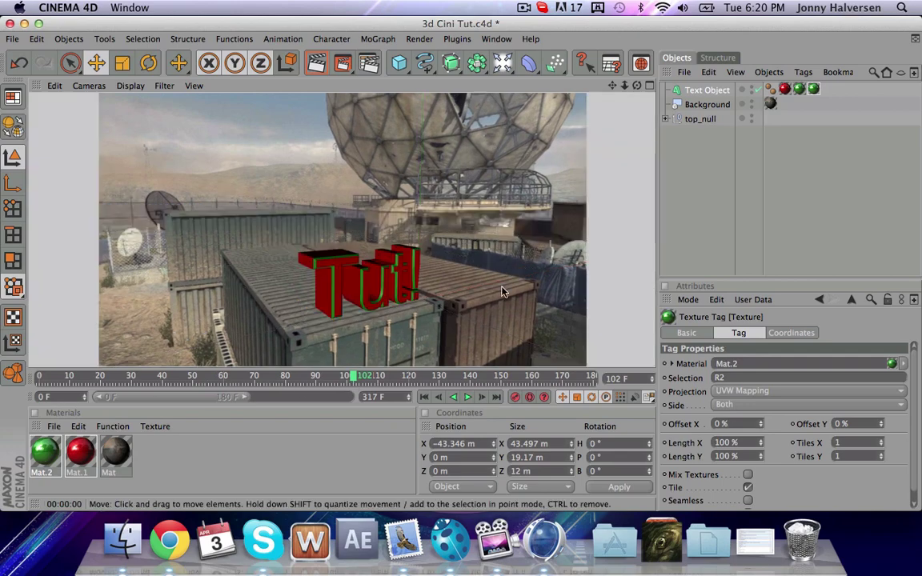
Clear the render, return to frame 35, and add a Plane primitive
click(262, 416)
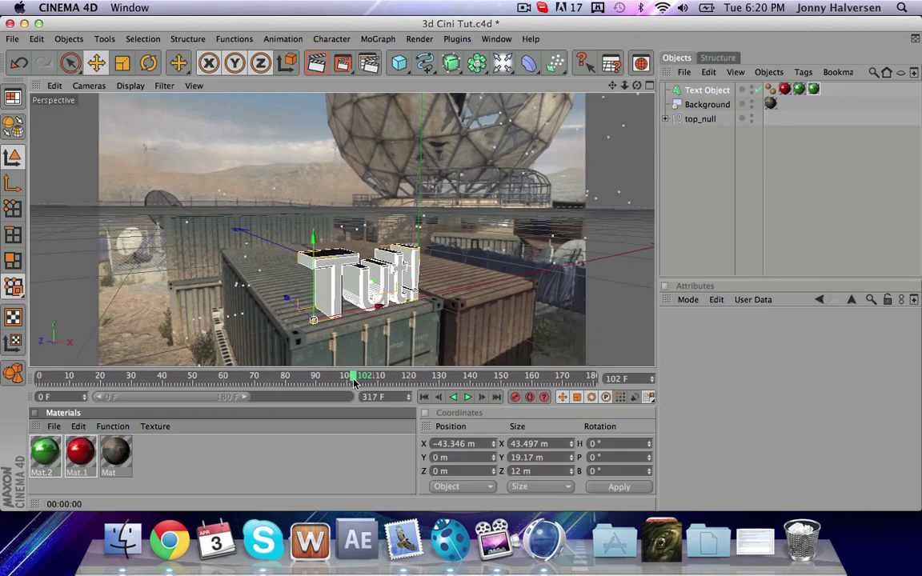
drag(280, 383, 37, 376)
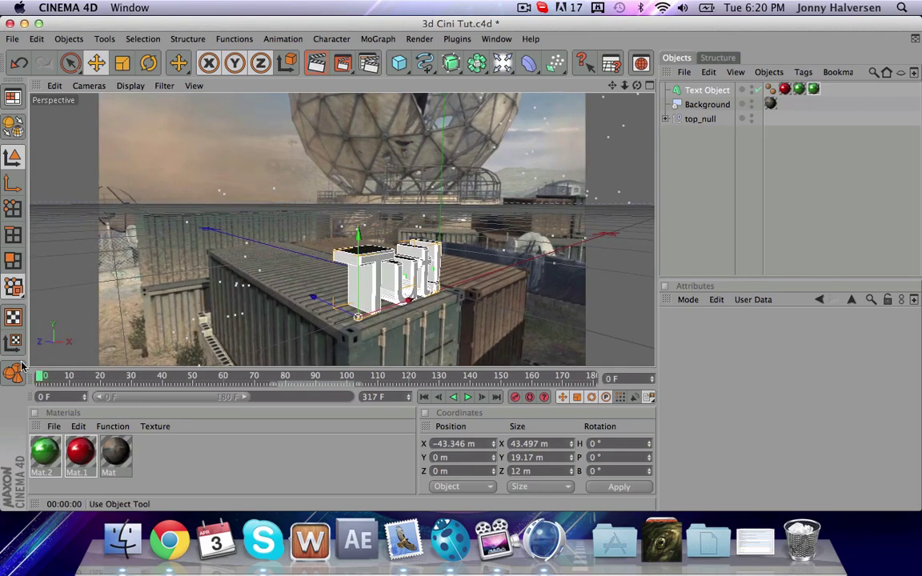
click(398, 63)
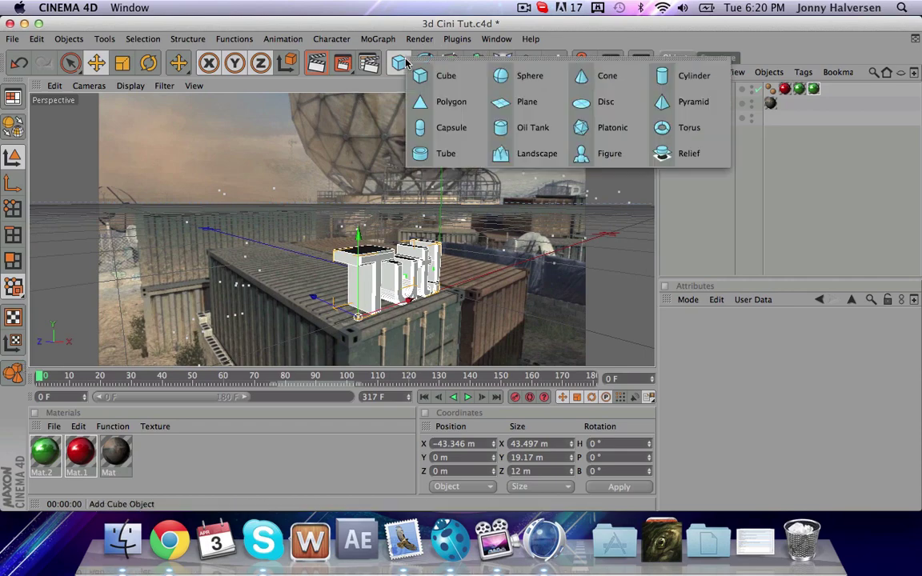
click(526, 104)
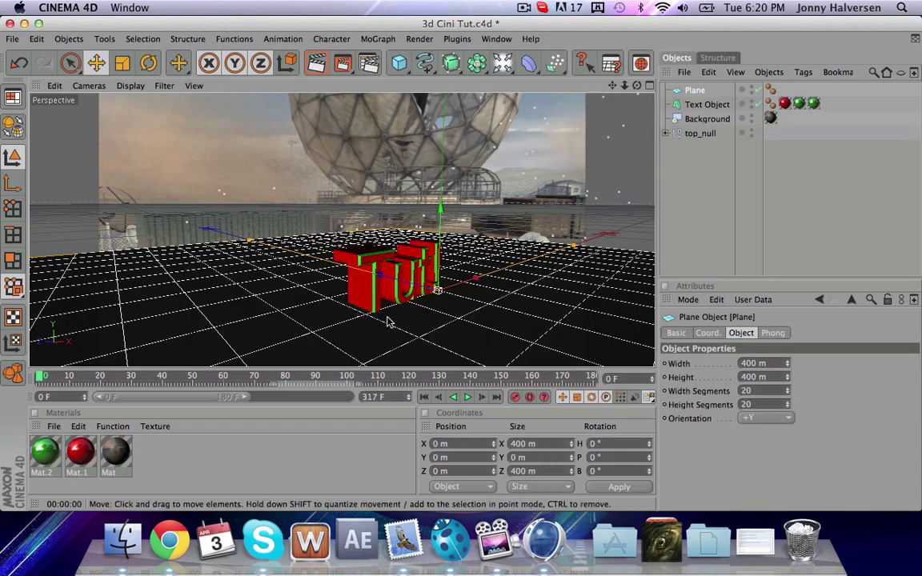
Resize the plane to about 139 × 168 m and move it onto the container along X and Z
drag(573, 240, 508, 268)
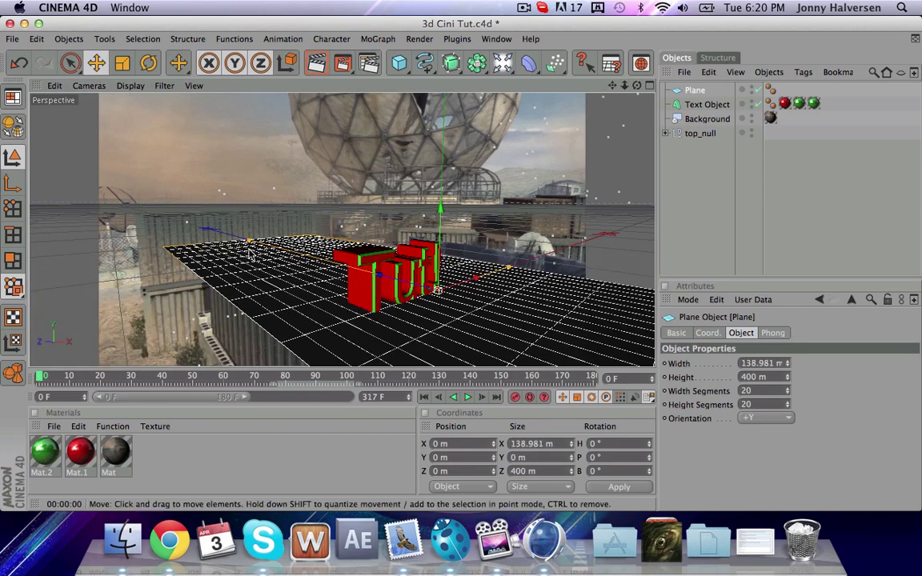
mouse_move(249, 240)
mouse_down()
mouse_move(285, 251)
mouse_move(248, 243)
mouse_up()
drag(502, 344, 392, 314)
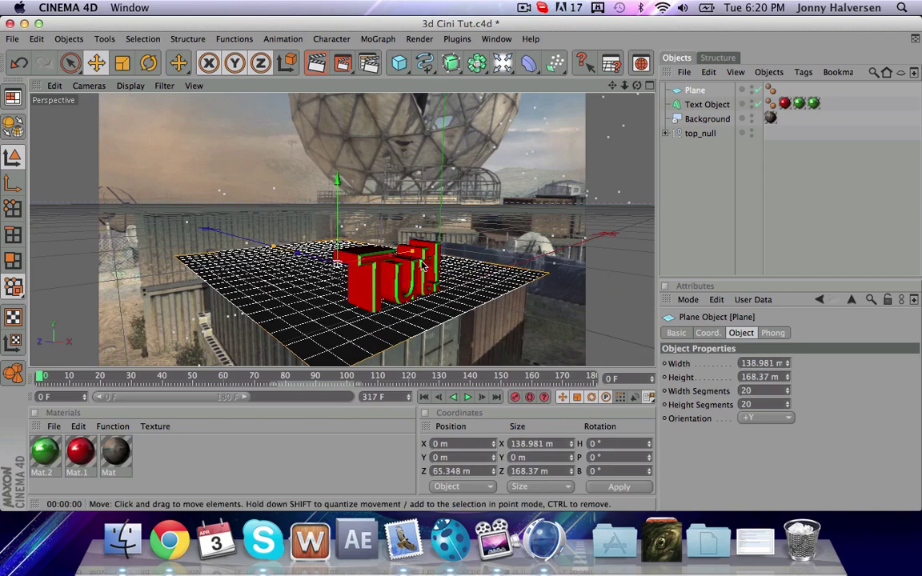
drag(332, 238, 350, 239)
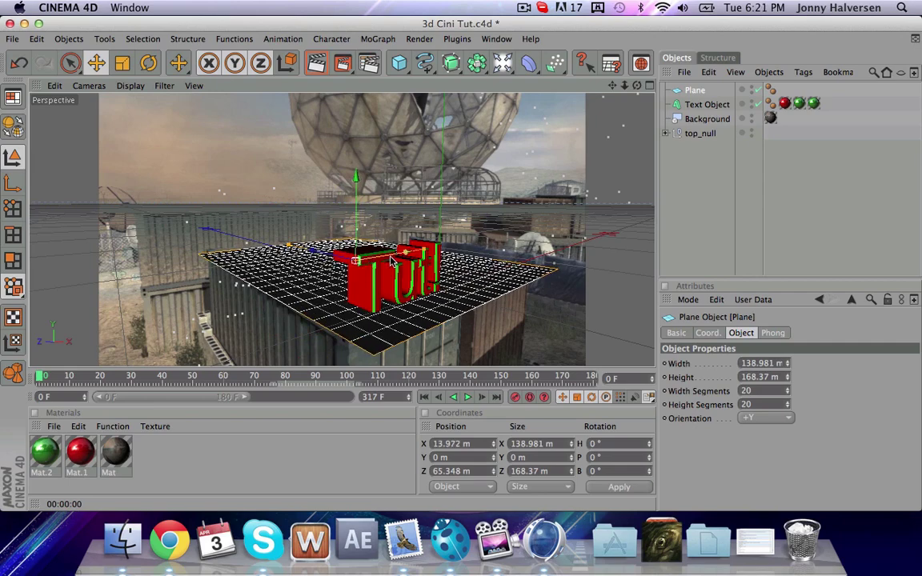
right_click(697, 96)
click(695, 94)
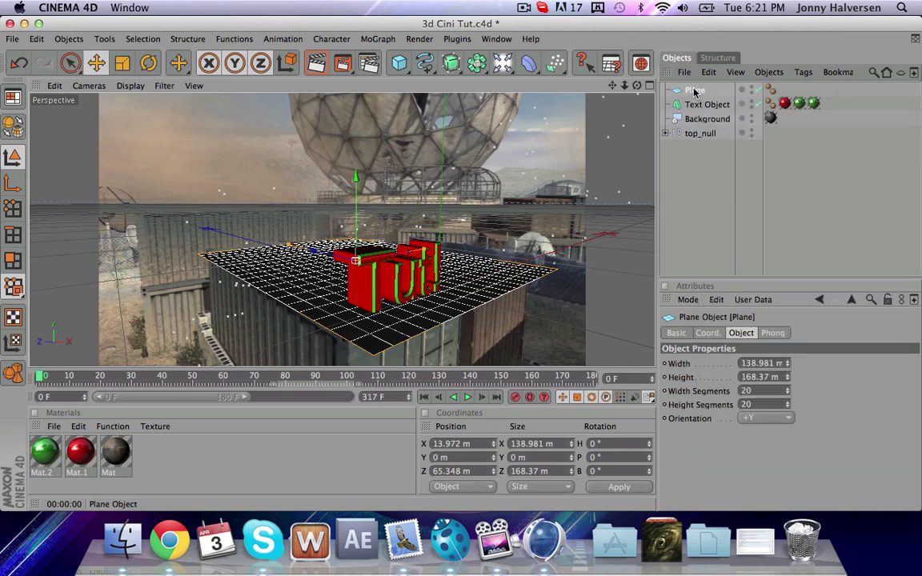
click(693, 156)
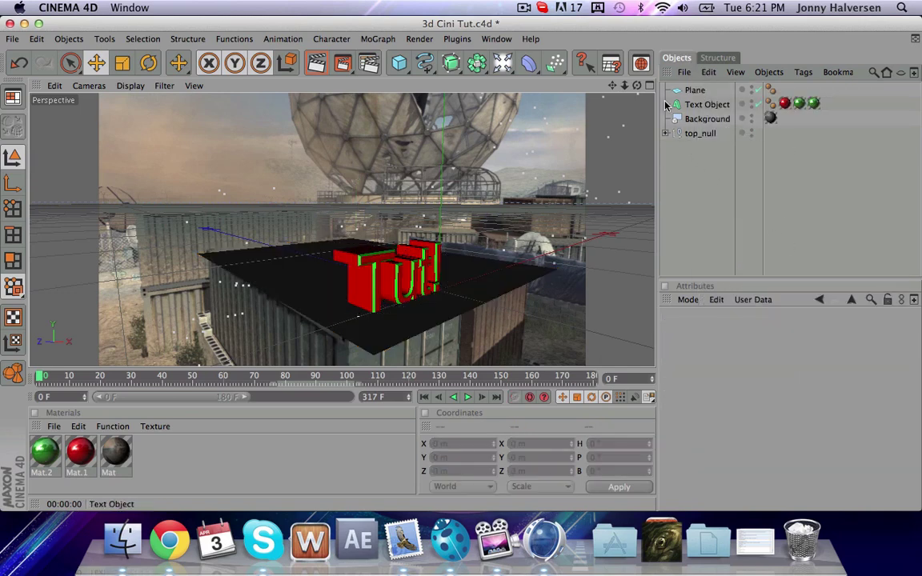
Add a light raised high on Y, then apply Mat to the plane with Frontal projection
click(555, 62)
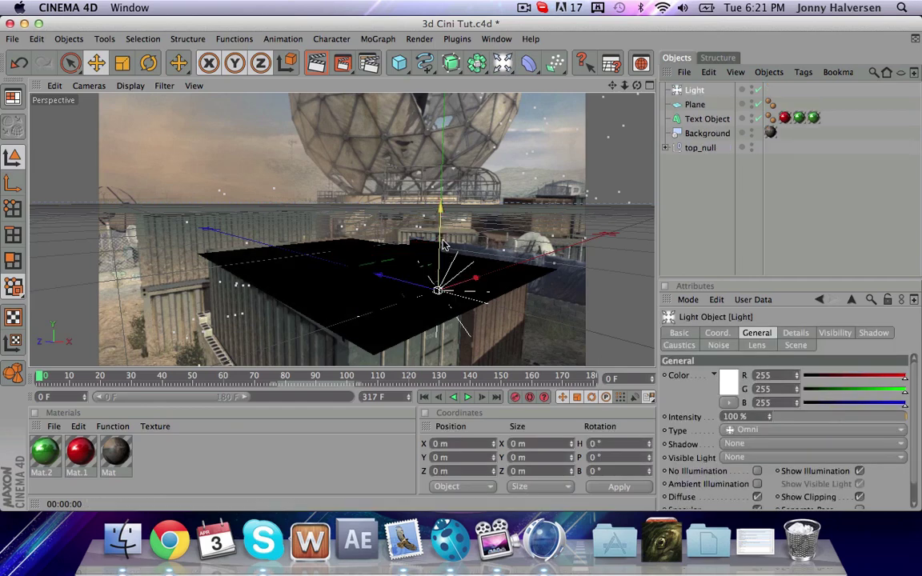
drag(473, 269, 260, 309)
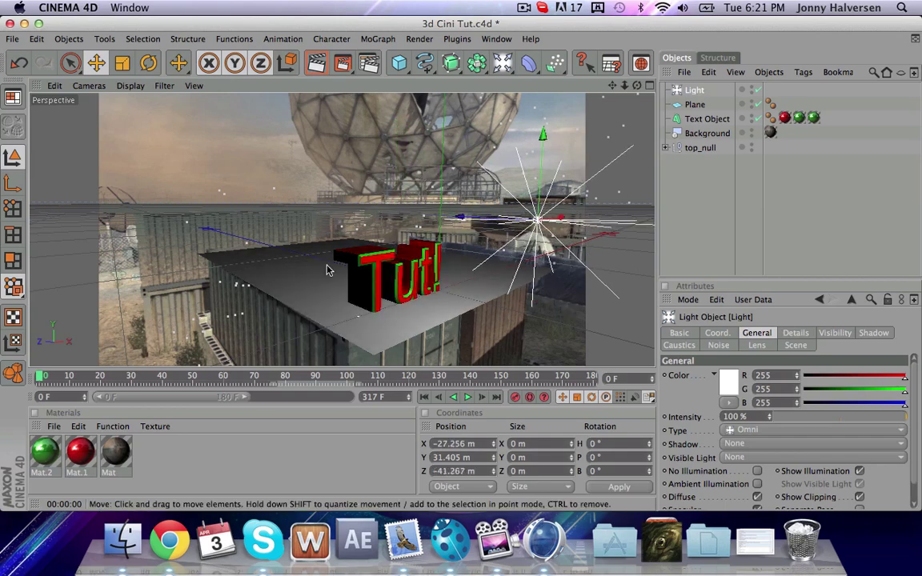
click(328, 298)
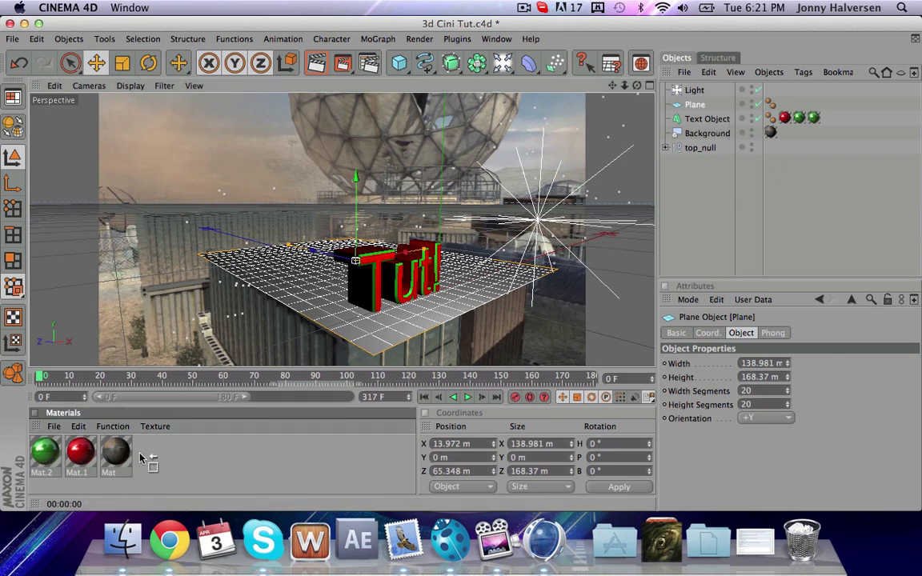
drag(119, 453, 694, 105)
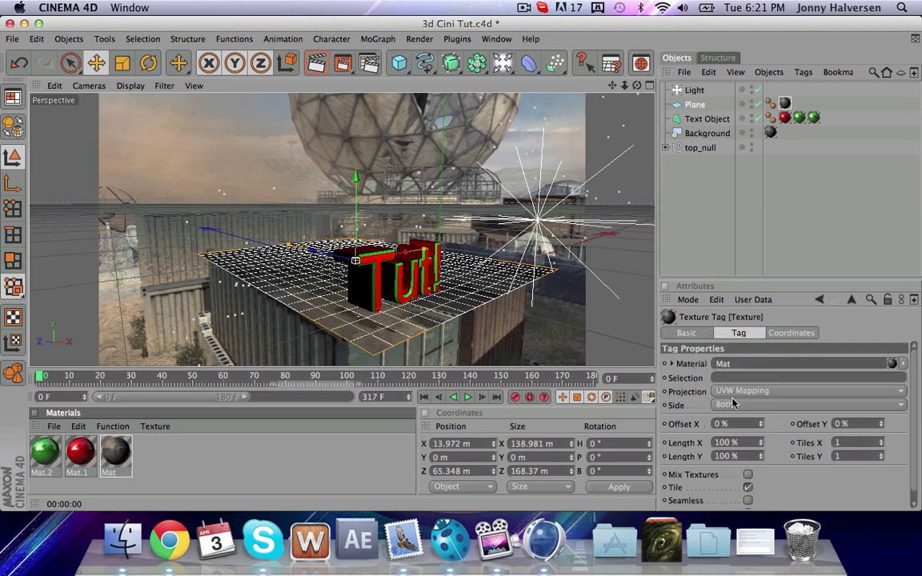
click(749, 392)
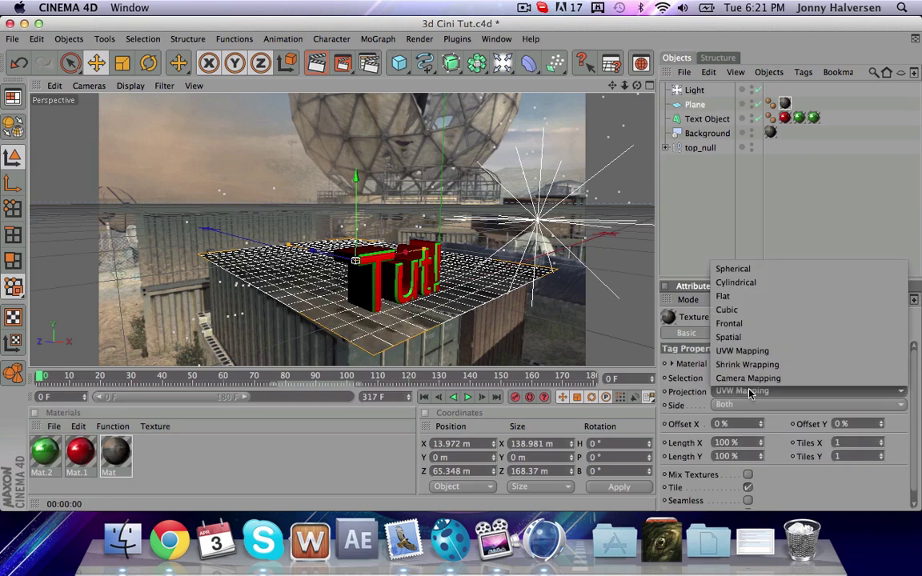
click(747, 323)
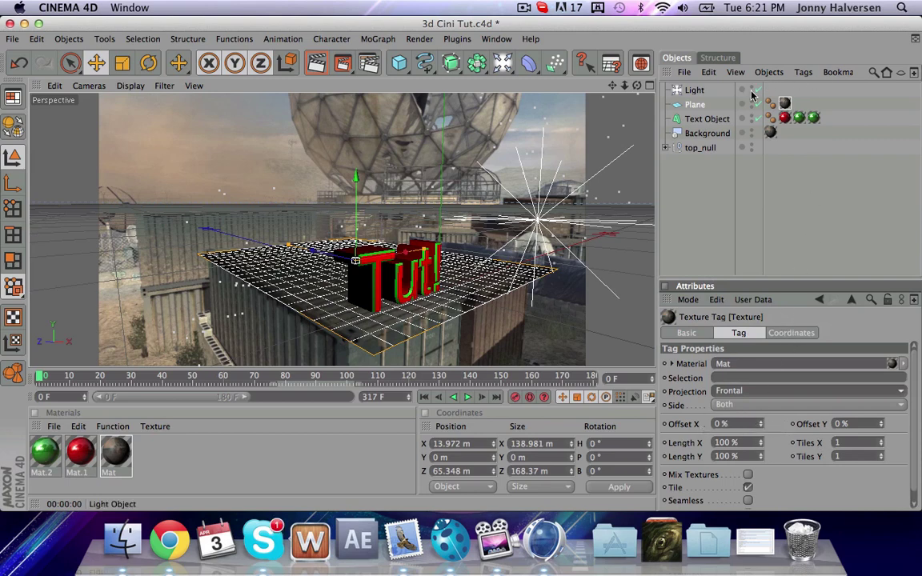
Add a Compositing tag to the plane and turn off Self Shadowing
right_click(707, 112)
mouse_move(732, 118)
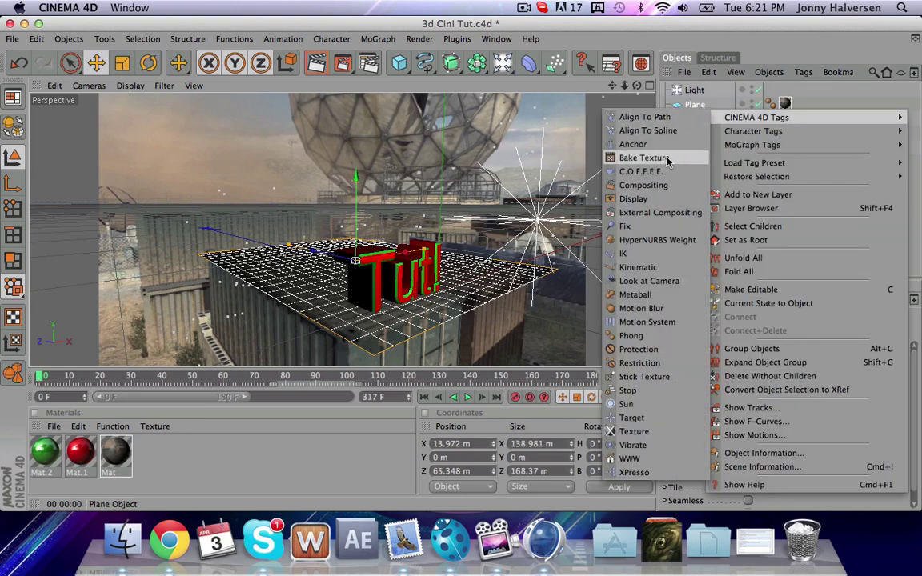
click(661, 185)
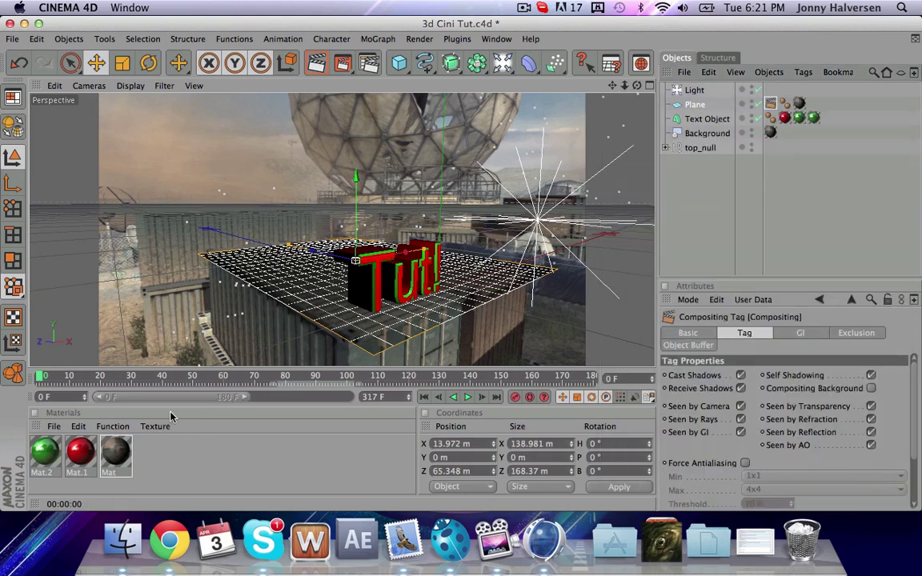
drag(207, 377, 331, 376)
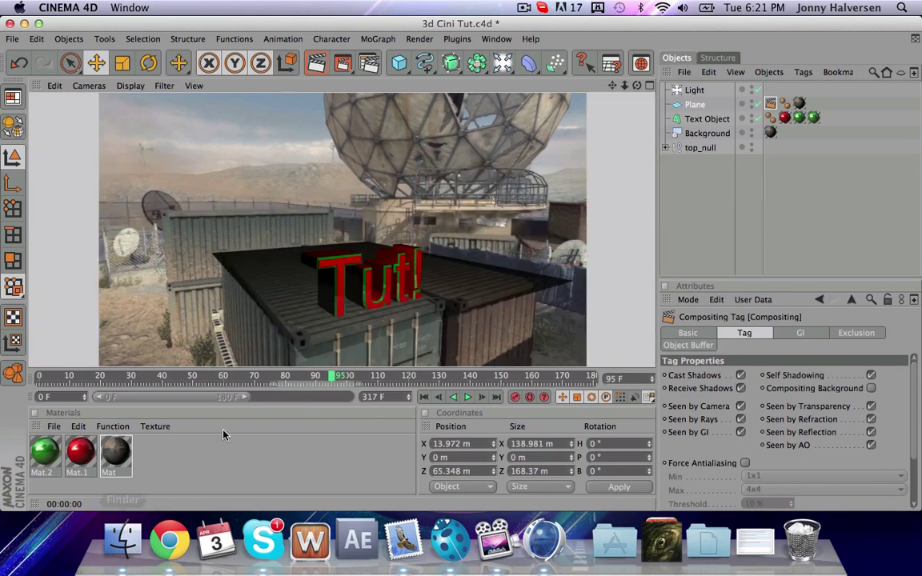
click(218, 376)
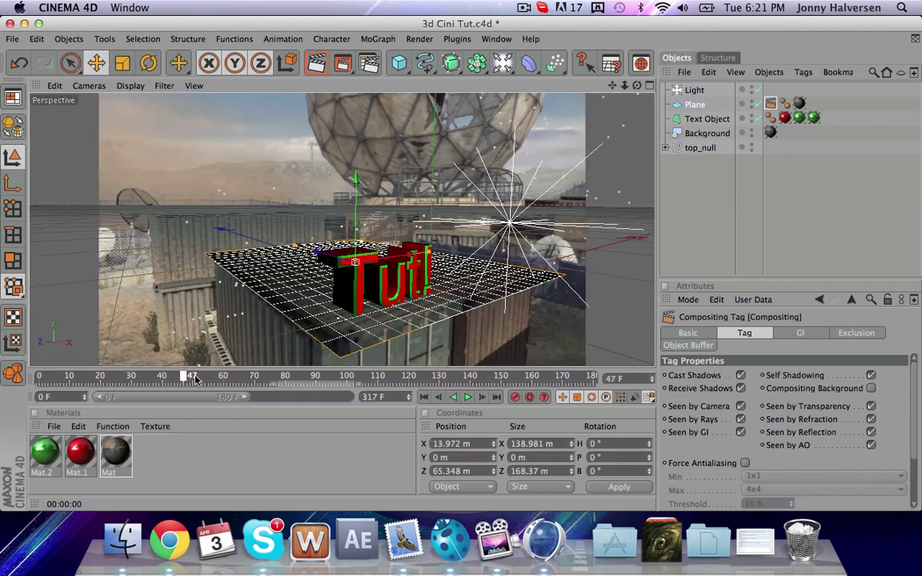
click(186, 375)
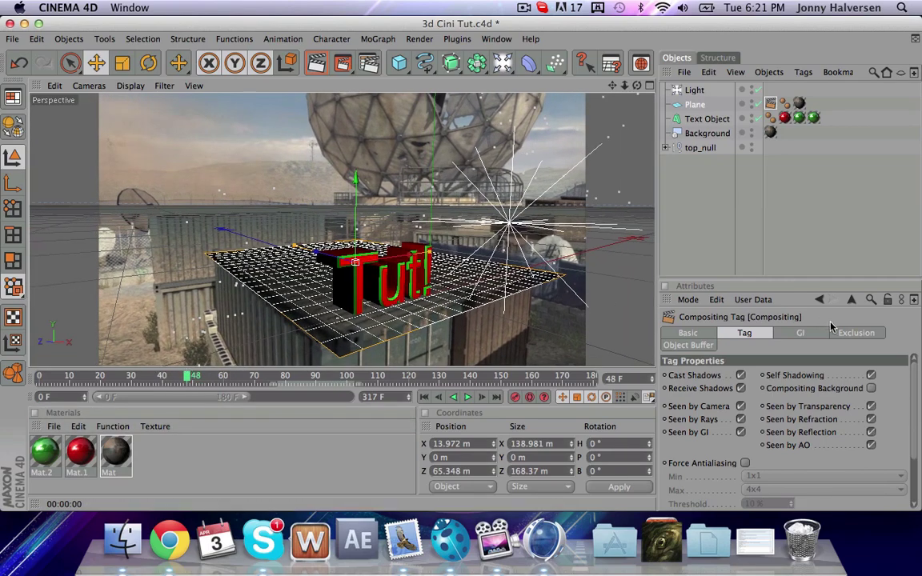
click(871, 375)
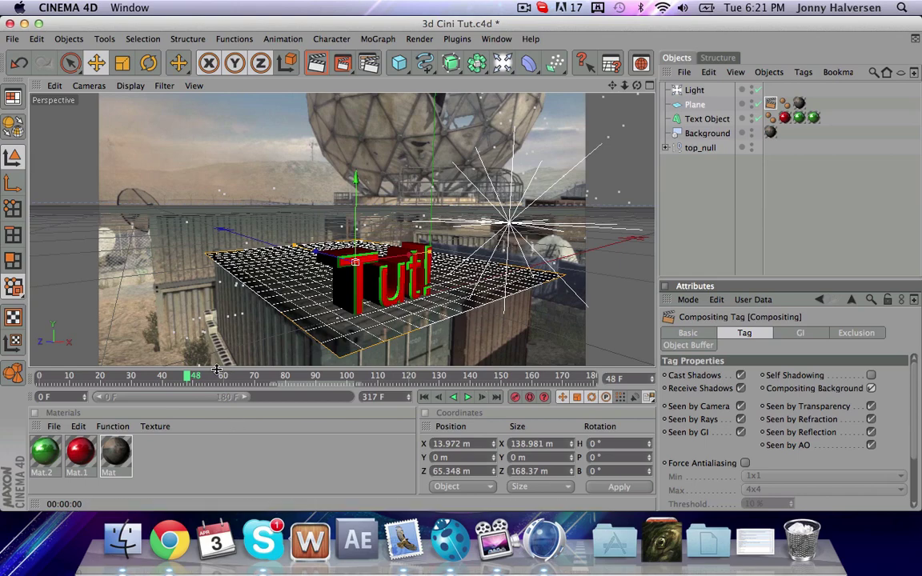
Test-render frames 58 and 86 to check the plane blends into the footage
click(148, 376)
click(217, 376)
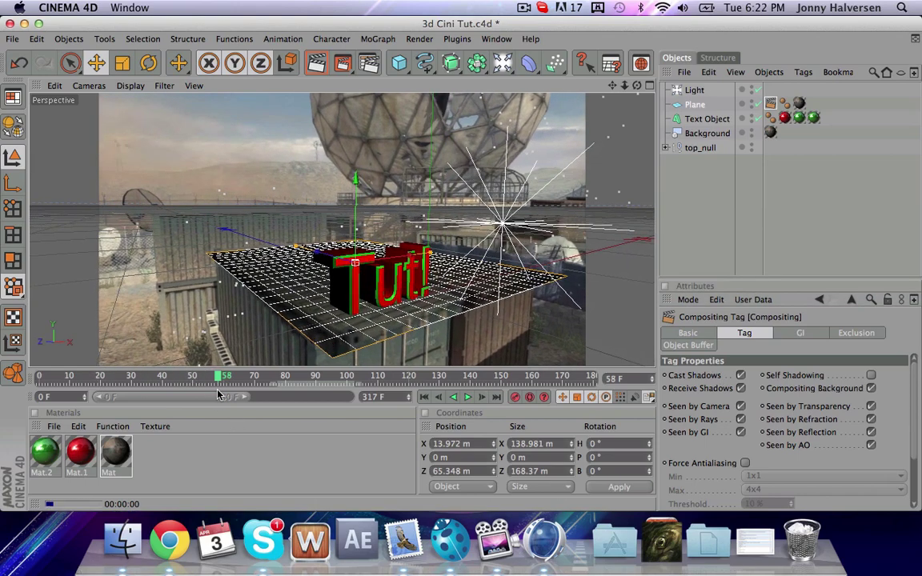
key(super+r)
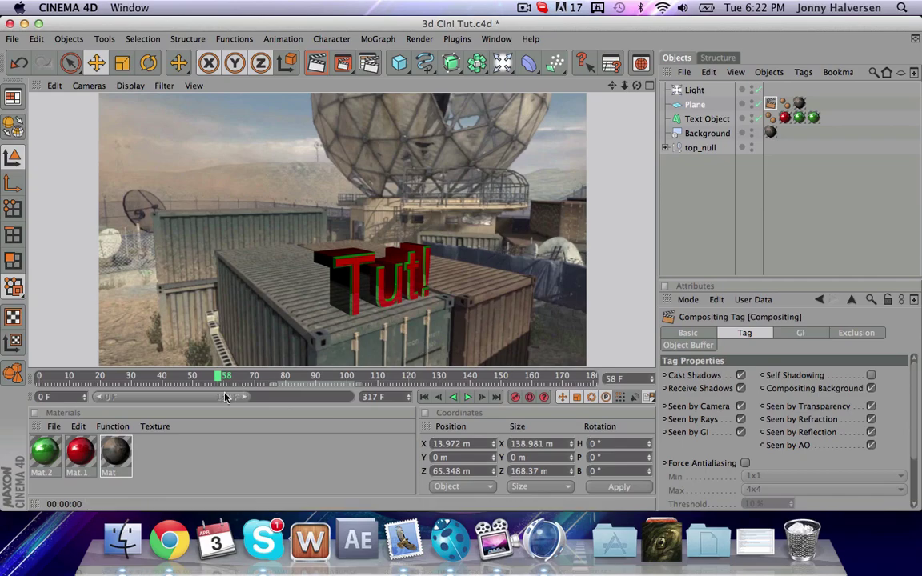
click(205, 346)
click(312, 376)
key(F8)
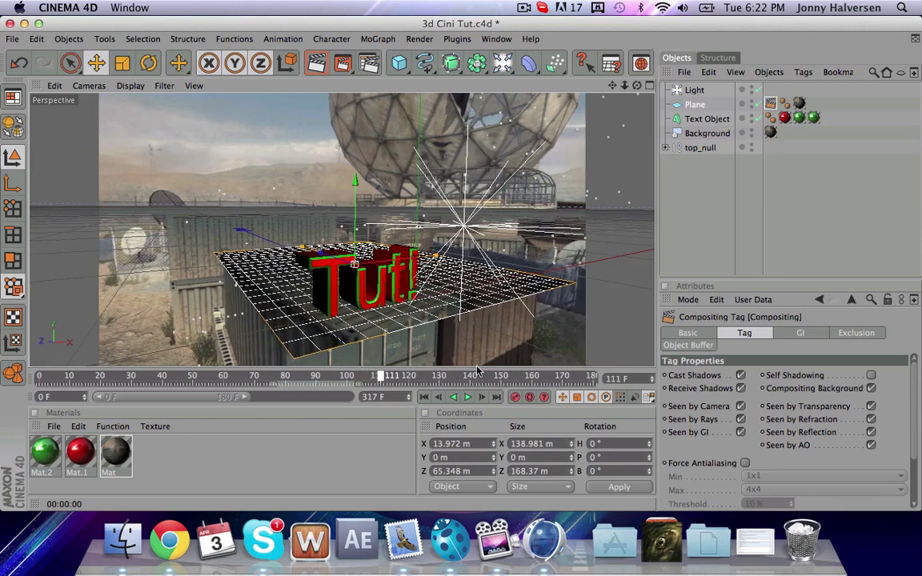
key(ctrl+r)
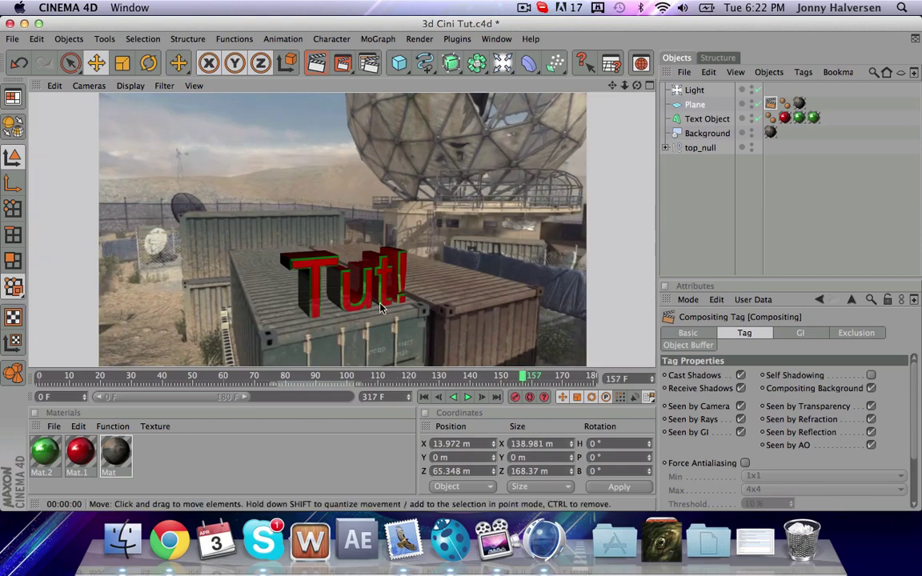
click(318, 377)
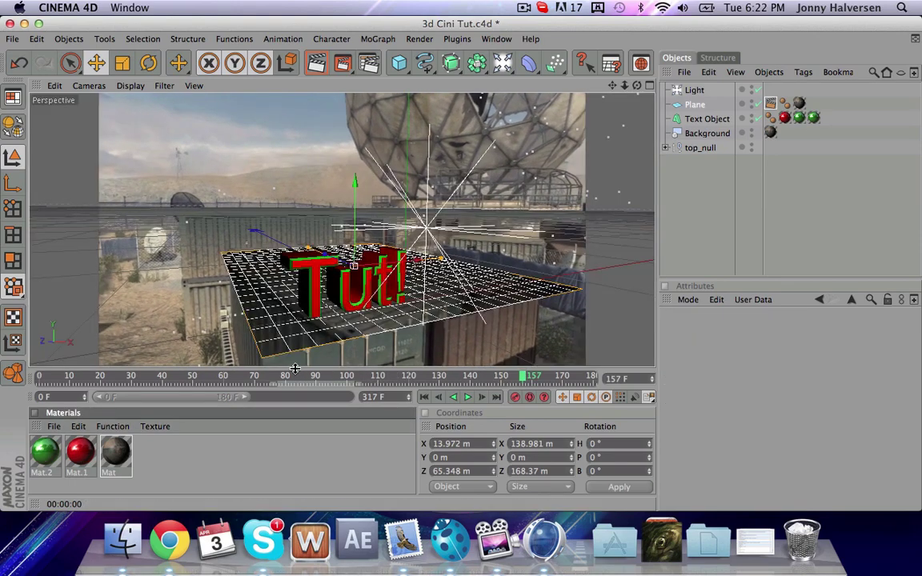
Add a second light above the scene with Shadow Maps (Soft) and test-render frame 86
click(285, 376)
drag(284, 376, 304, 377)
click(503, 62)
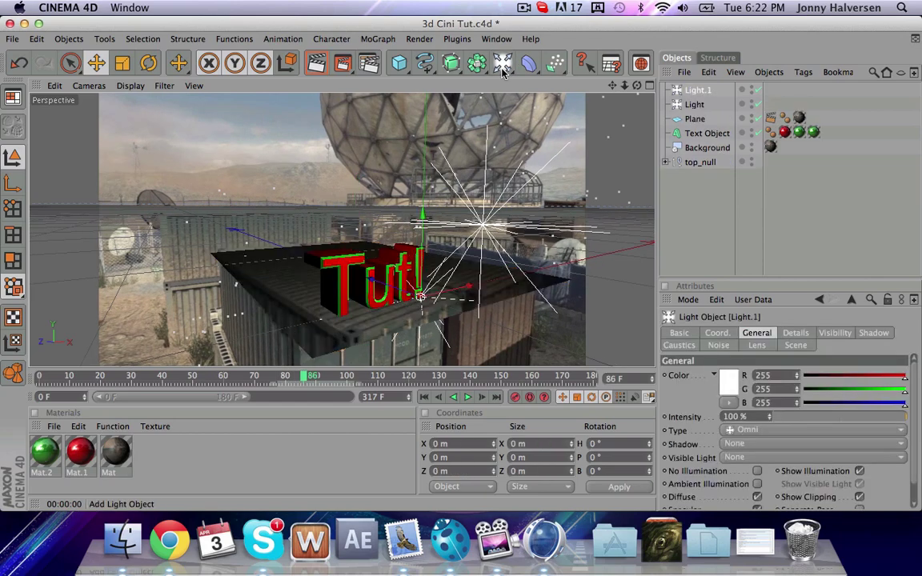
drag(421, 251, 378, 178)
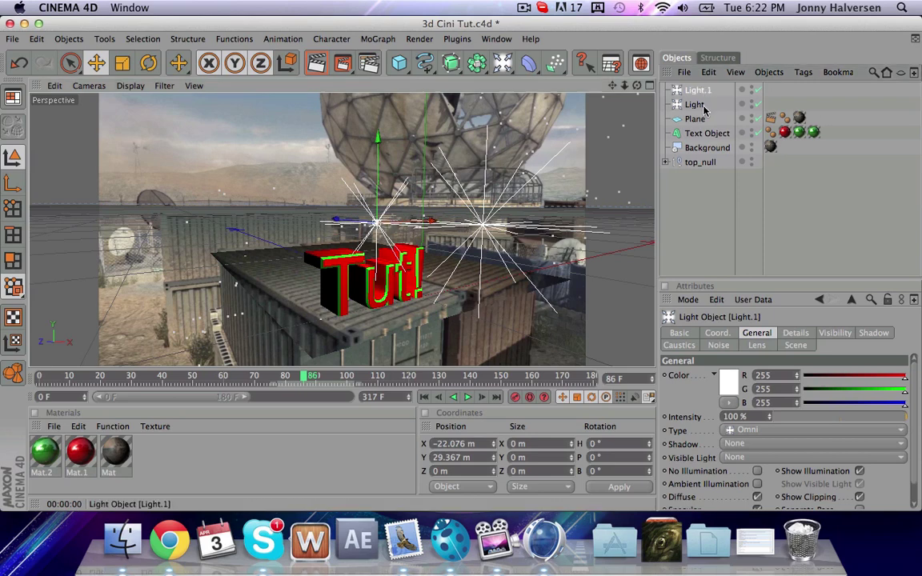
click(873, 334)
click(719, 379)
click(738, 392)
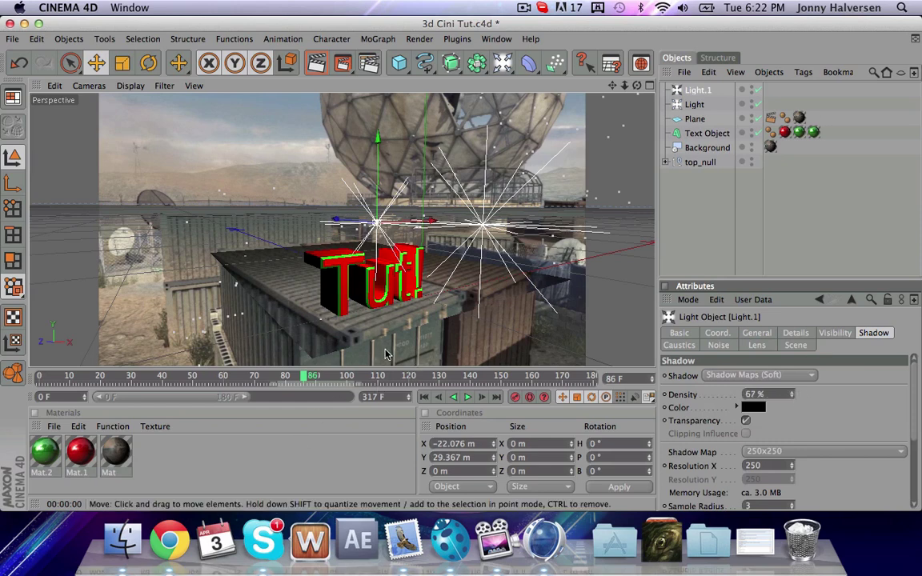
key(ctrl+r)
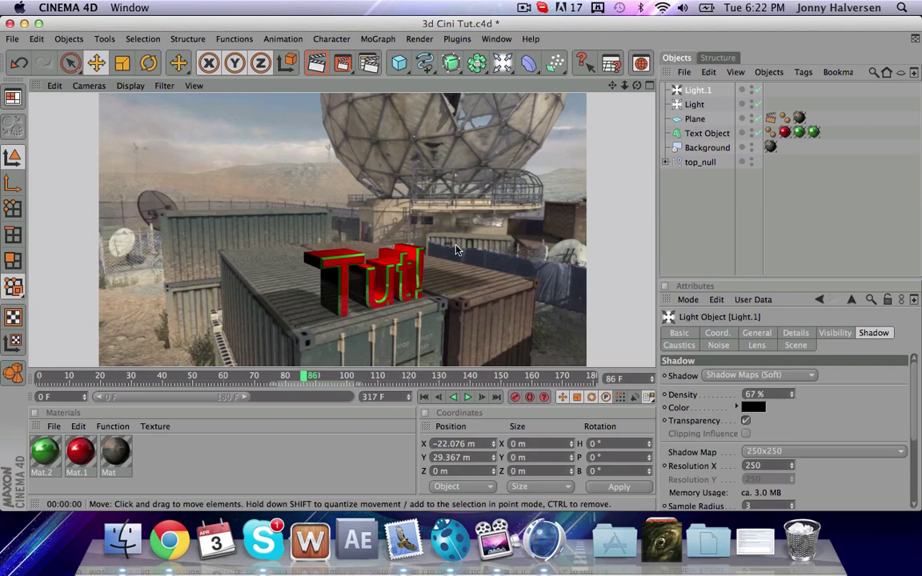
Raise Light.1 to about 53 m and test-render frames 141 and 154
drag(309, 378, 544, 374)
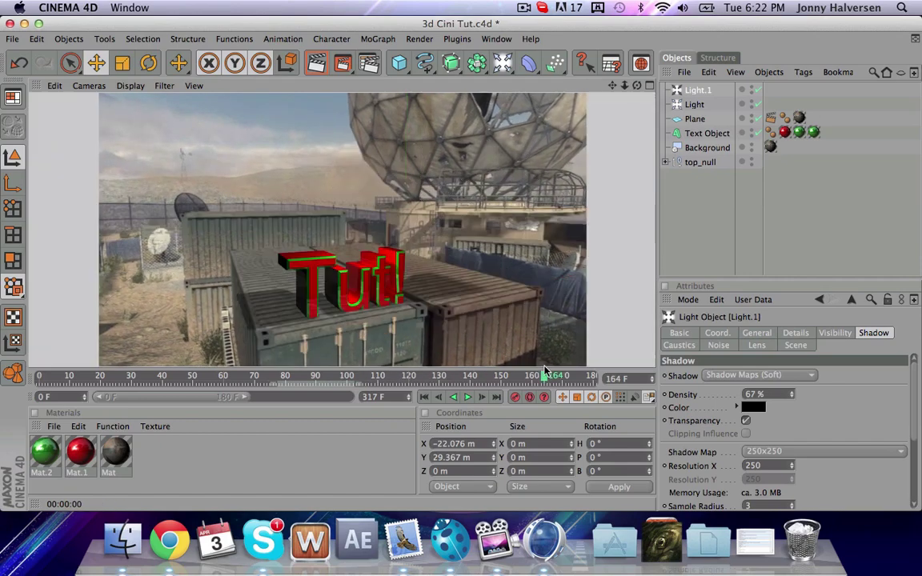
click(529, 376)
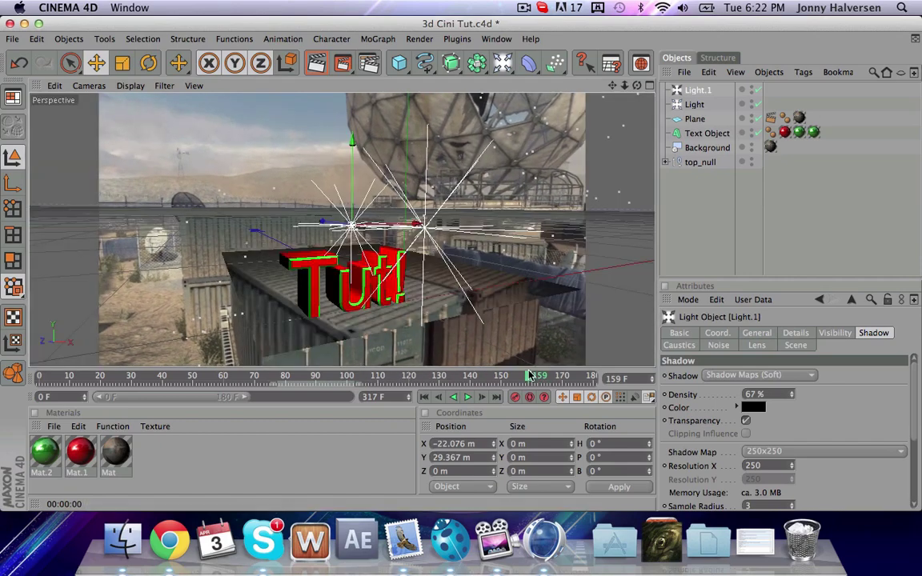
drag(530, 376, 340, 370)
drag(272, 359, 473, 375)
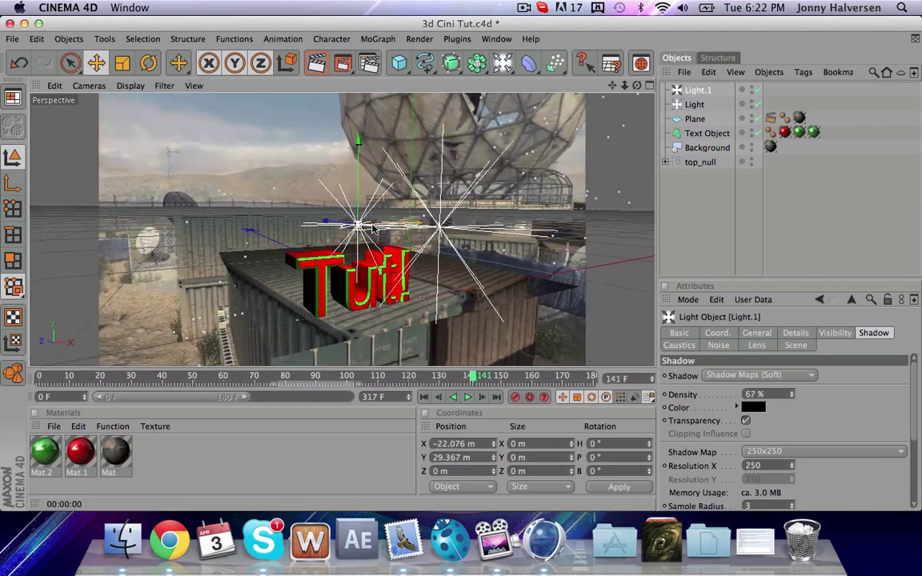
drag(357, 217, 358, 128)
key(super+r)
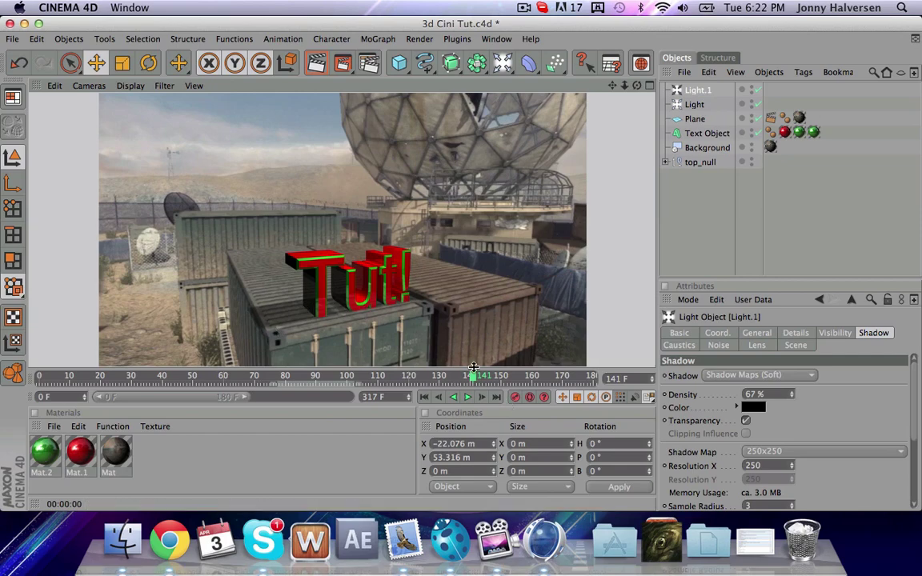
drag(474, 376, 515, 376)
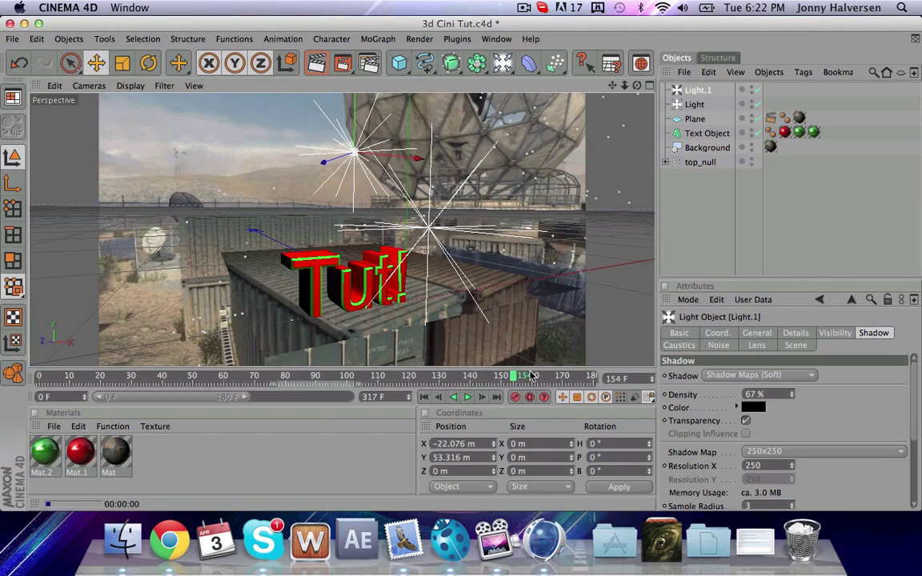
key(super+r)
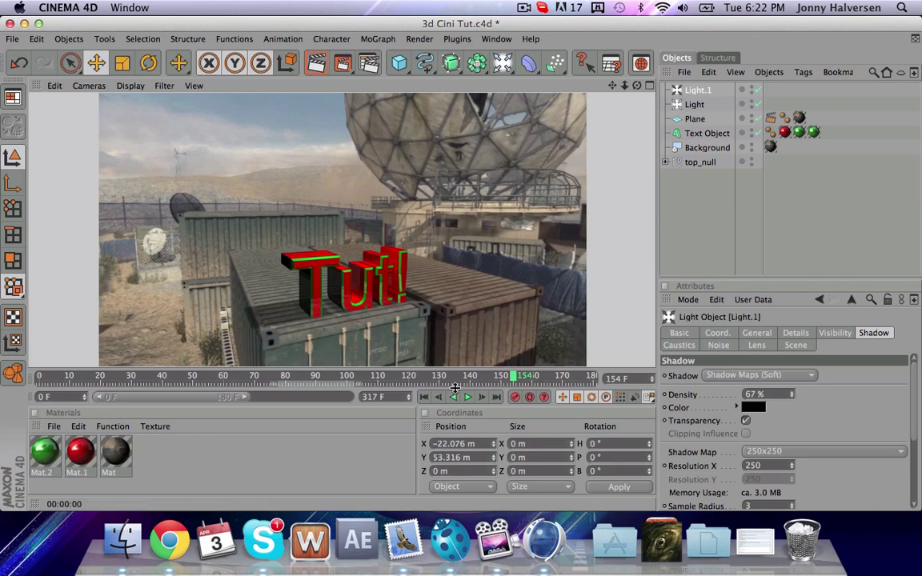
Set the render Frame Range to All Frames, 0 to 317
click(367, 67)
click(135, 66)
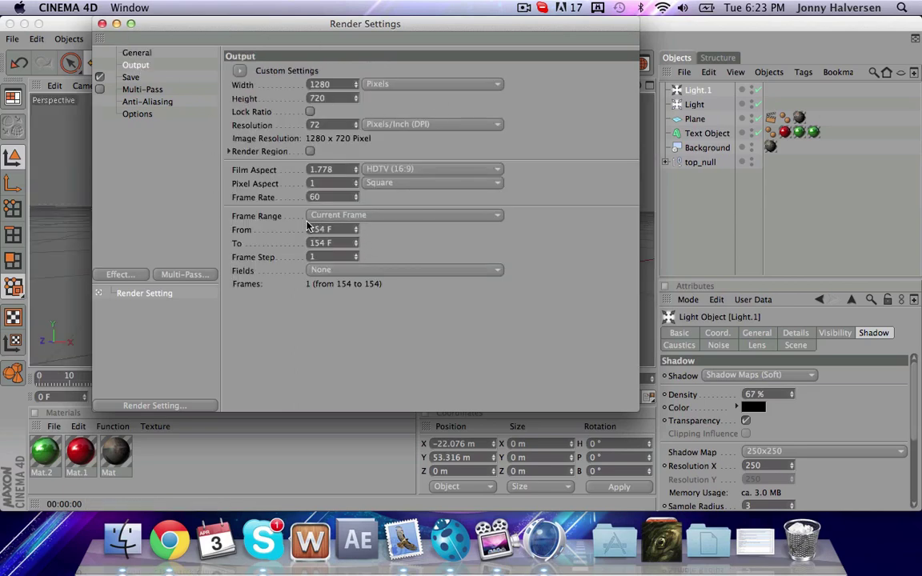
click(323, 217)
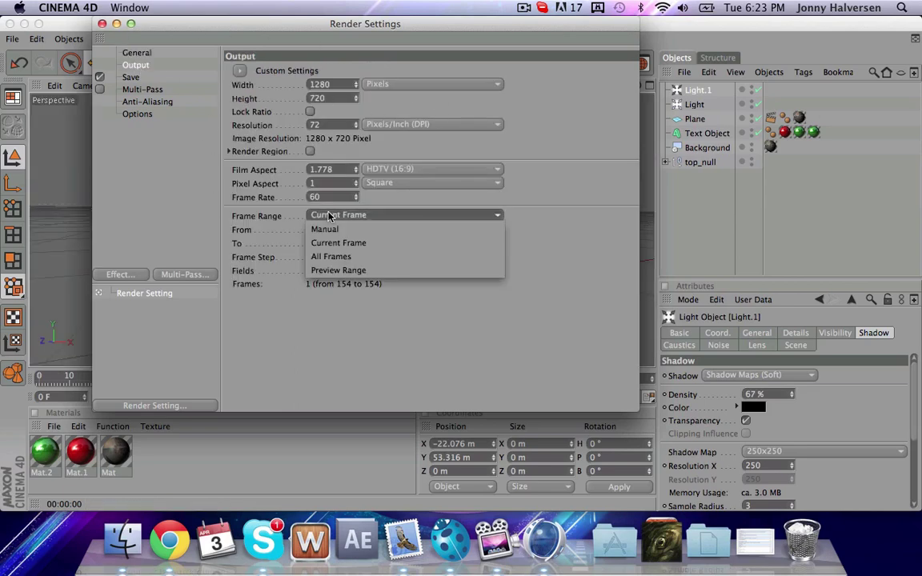
click(364, 256)
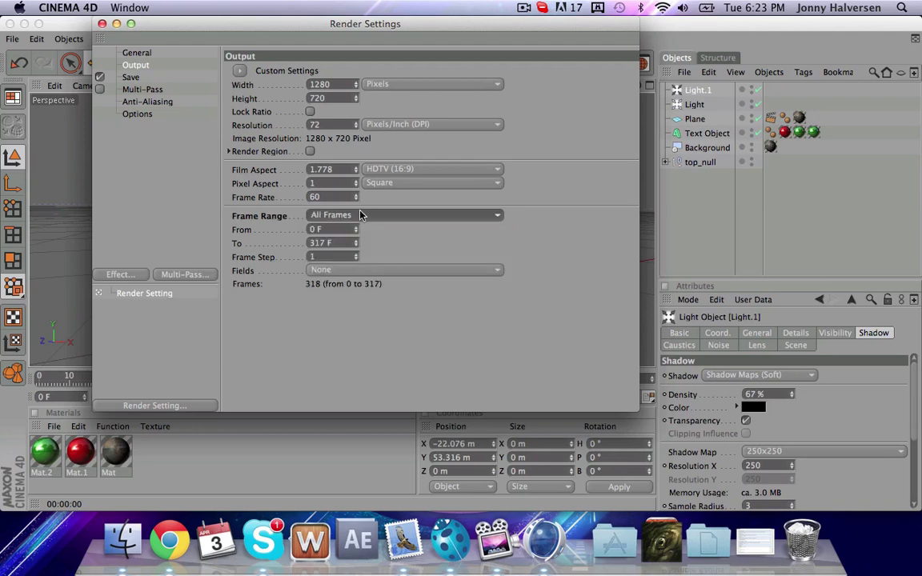
click(328, 196)
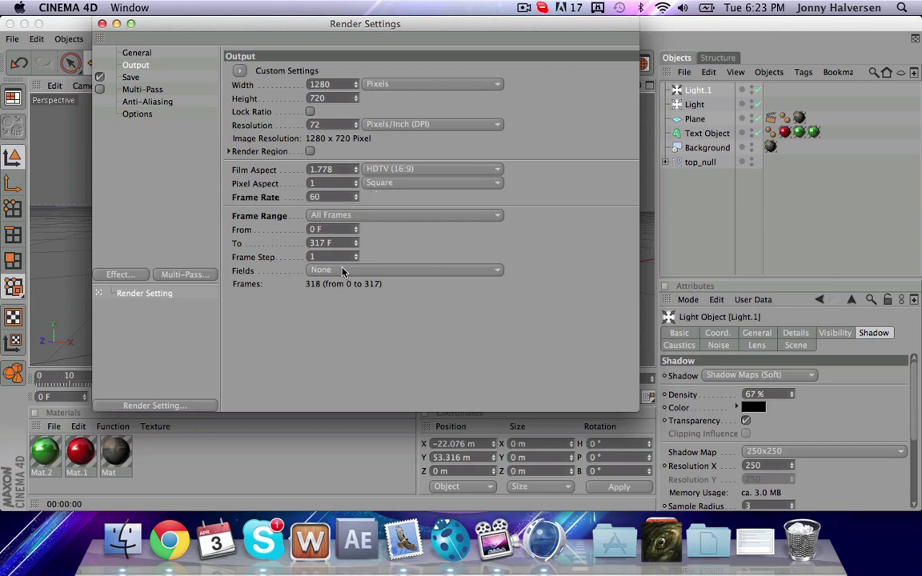
Save the render as TUT! on the Desktop in QuickTime Movie format
click(130, 76)
click(621, 97)
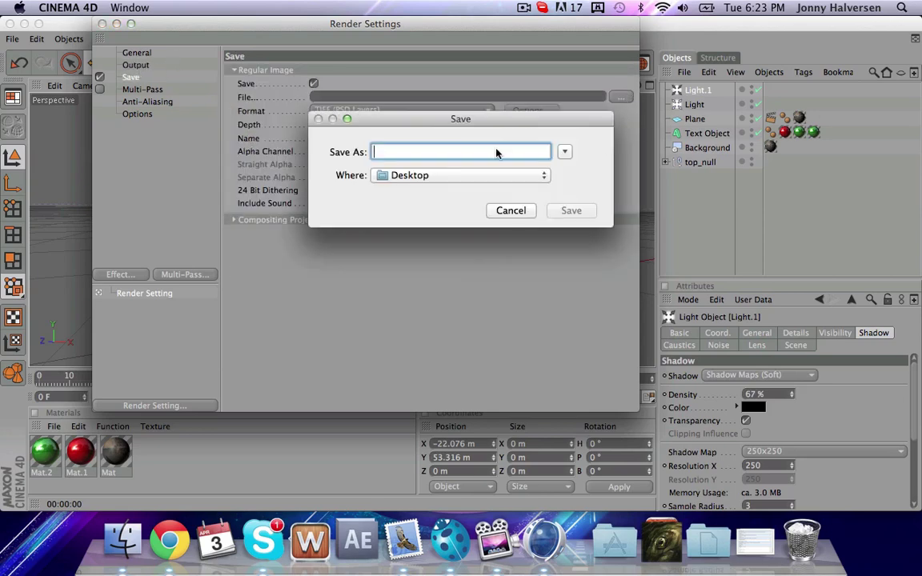
text(TUT!)
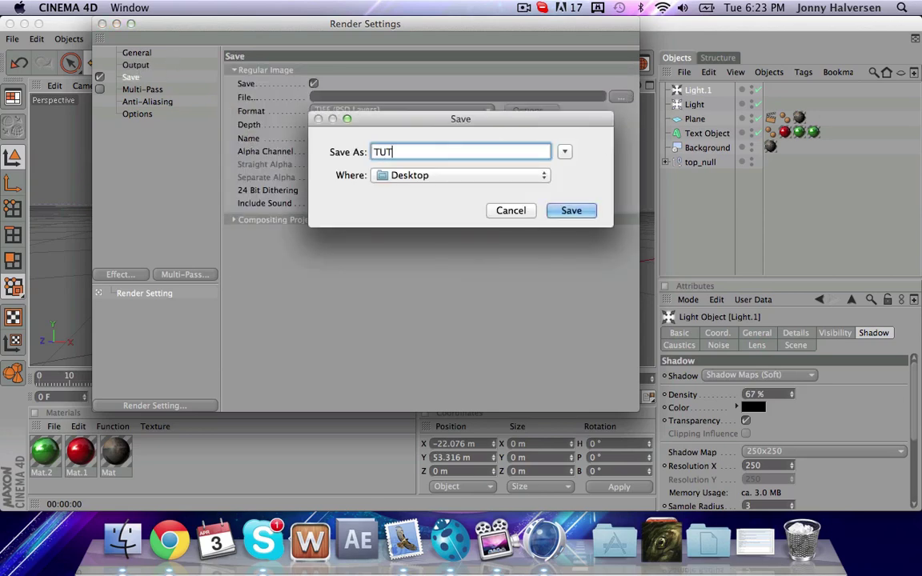
click(571, 211)
click(393, 115)
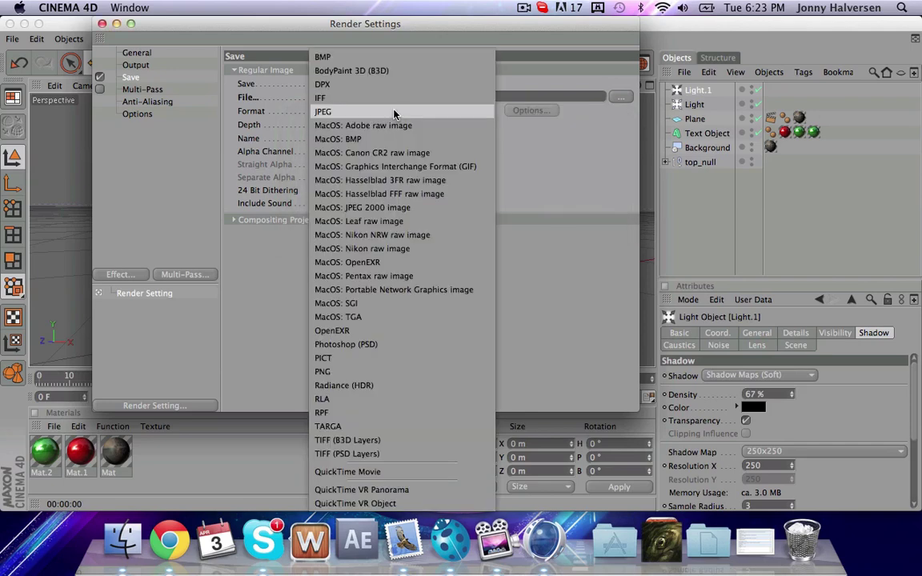
click(362, 474)
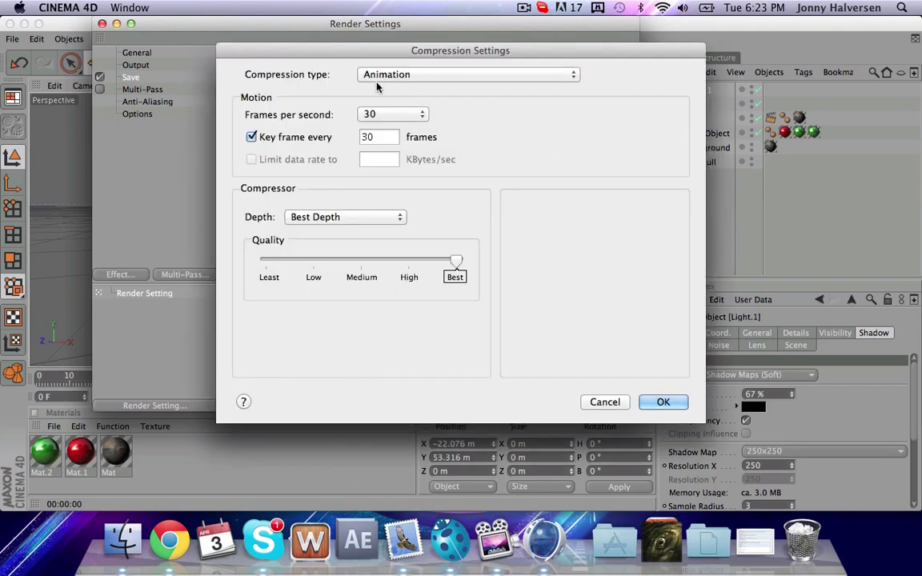
Set the movie compression to H.264 at 59.94 fps
click(384, 73)
click(417, 166)
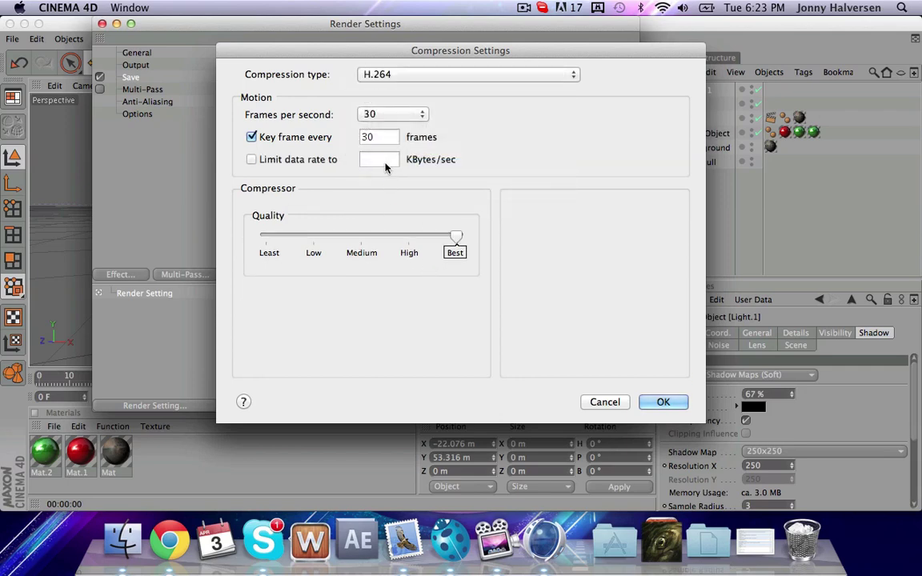
click(379, 116)
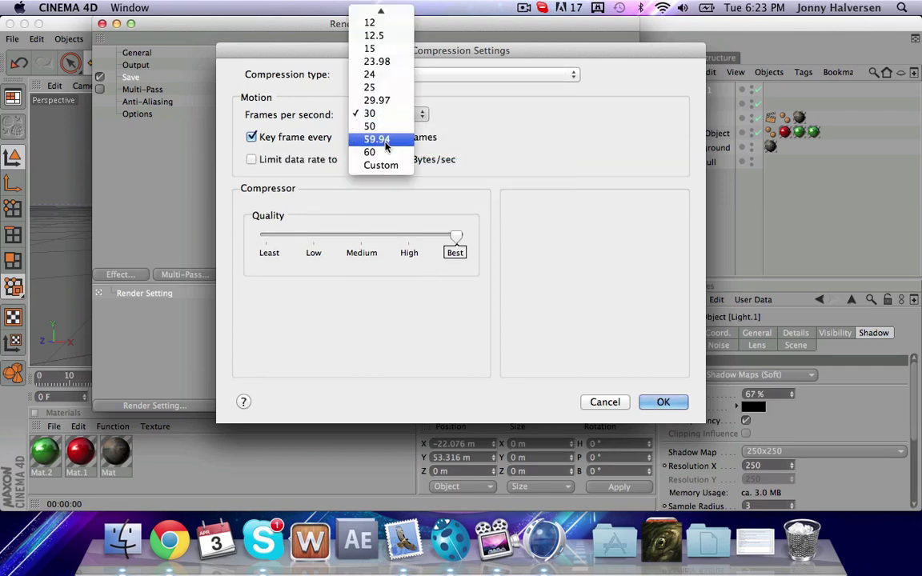
click(356, 139)
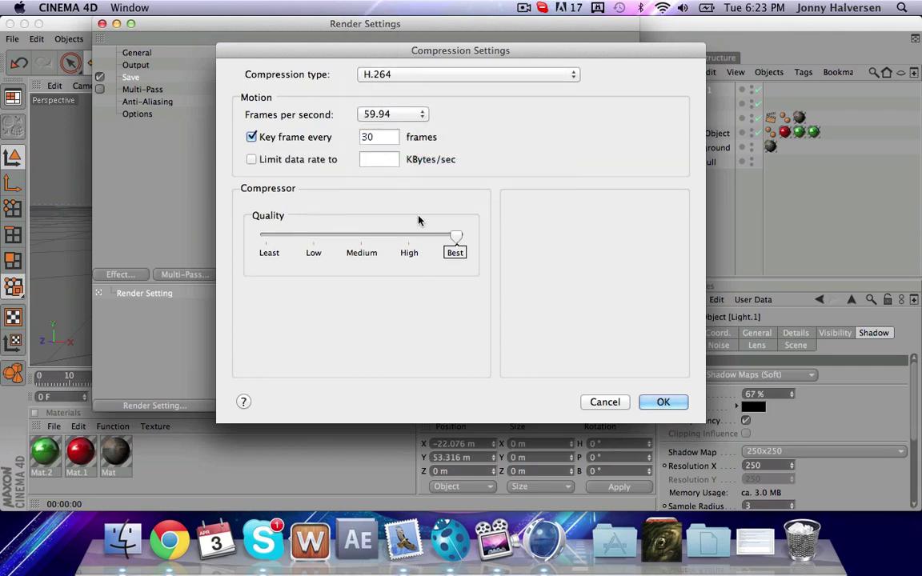
click(664, 401)
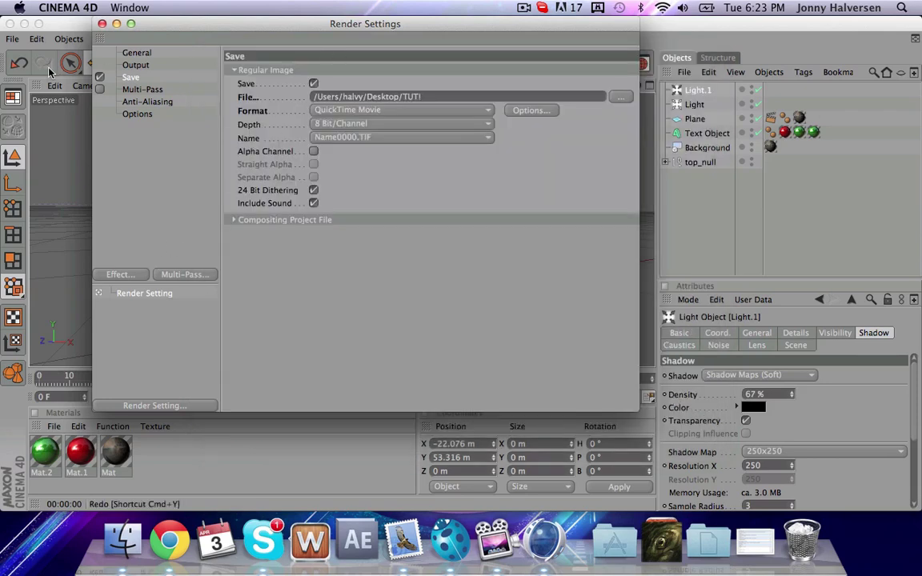
click(102, 23)
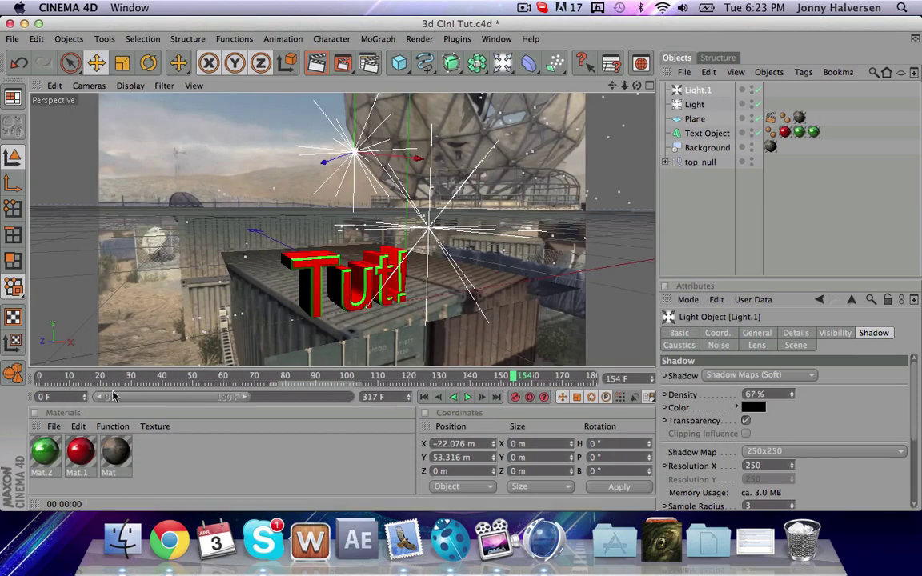
Render all 318 frames of the animation to the Picture Viewer as the TUT! movie
click(343, 62)
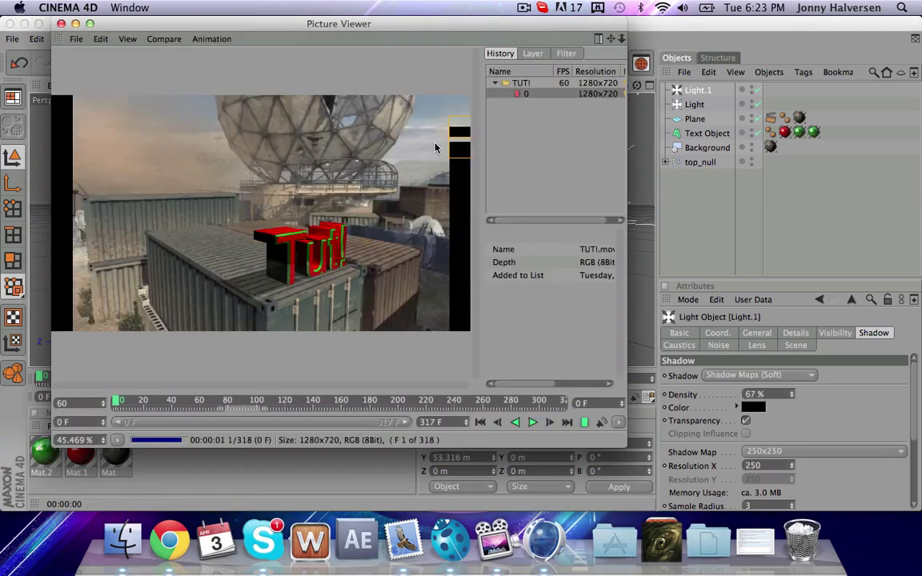